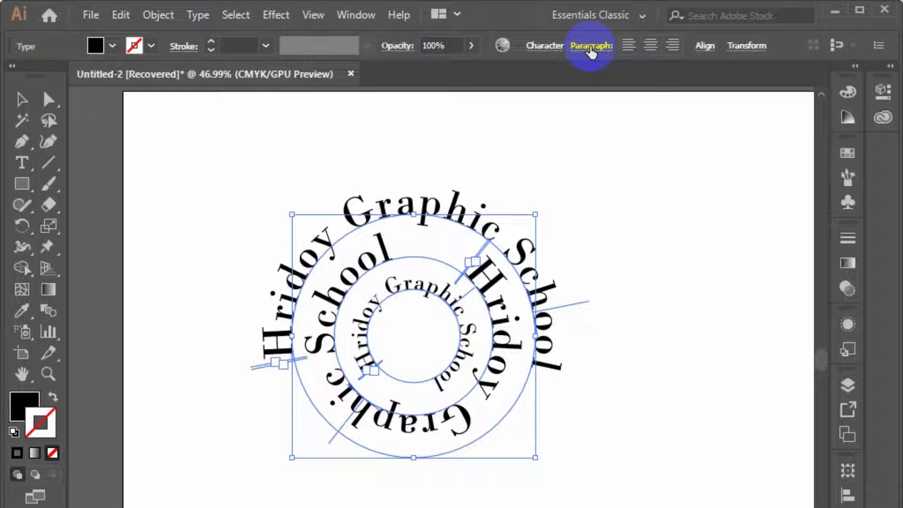
# Add a line of "Lorem ipsum" point text below the circular text and select it as an object
pyautogui.click(110, 127)
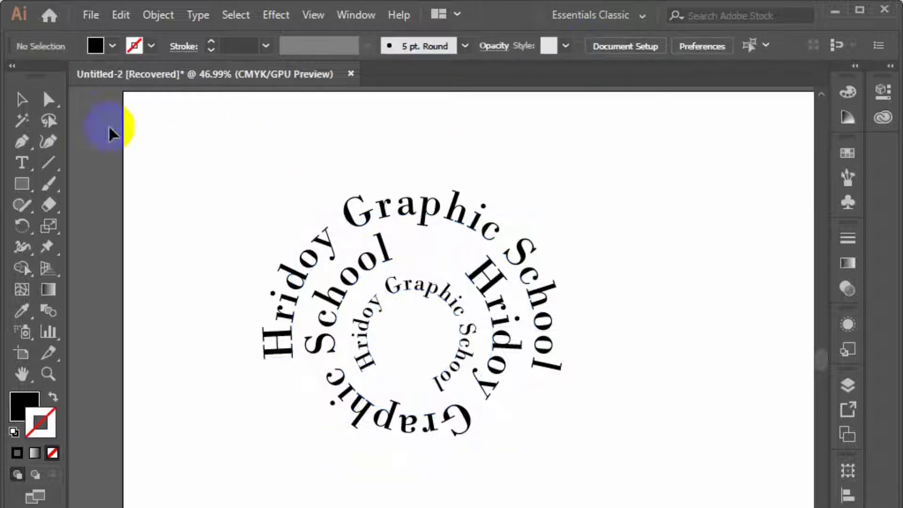
pyautogui.click(19, 162)
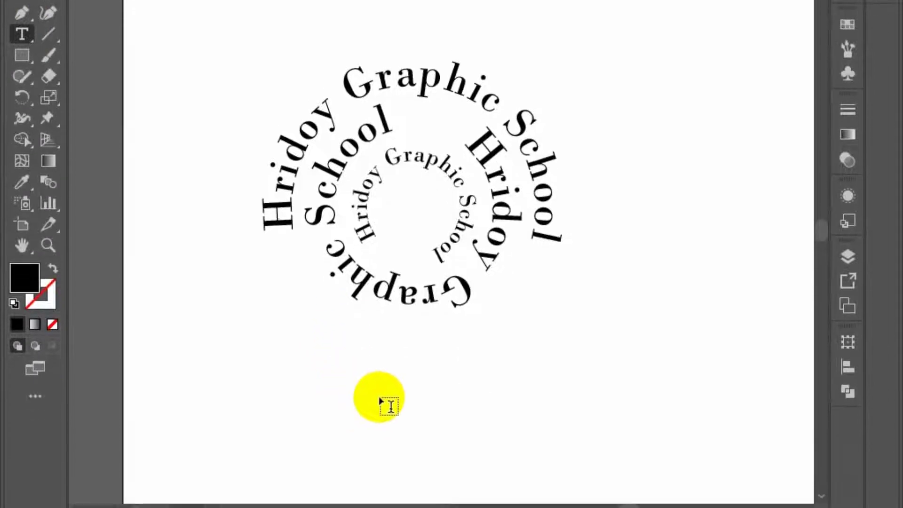
pyautogui.click(381, 398)
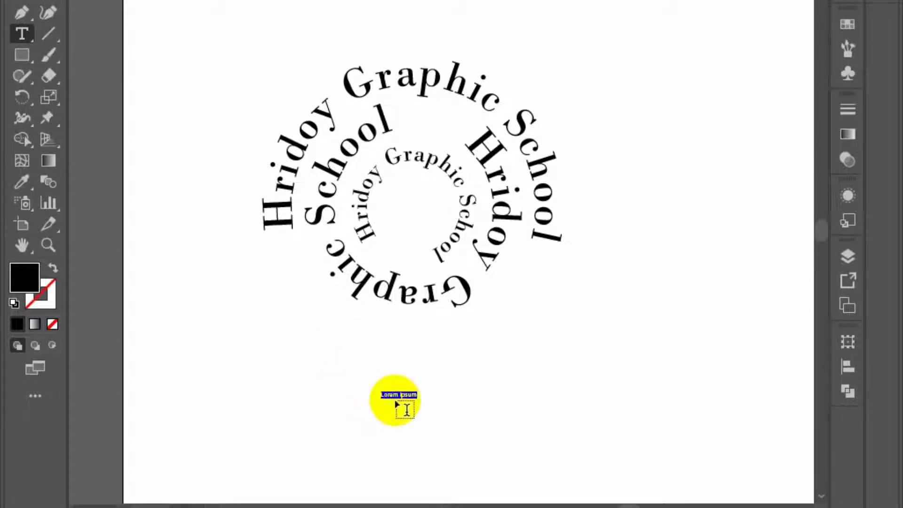
pyautogui.press('Escape')
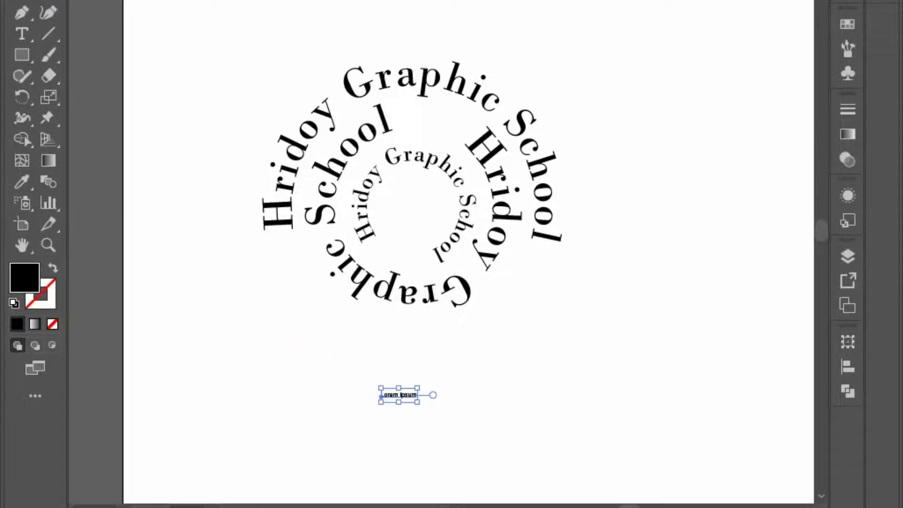
pyautogui.moveTo(426, 428); pyautogui.dragTo(373, 410)
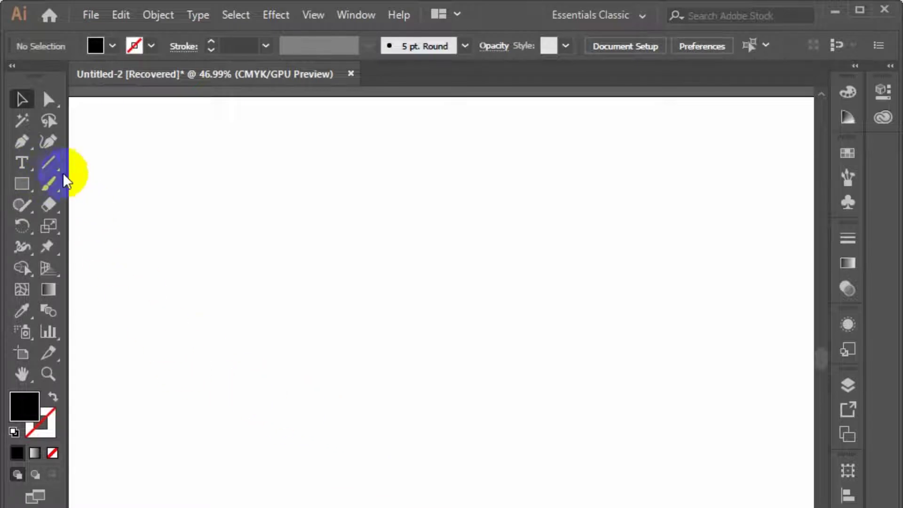
# Place a "Lorem ipsum" point text line on the empty artboard and deselect it
pyautogui.click(22, 163)
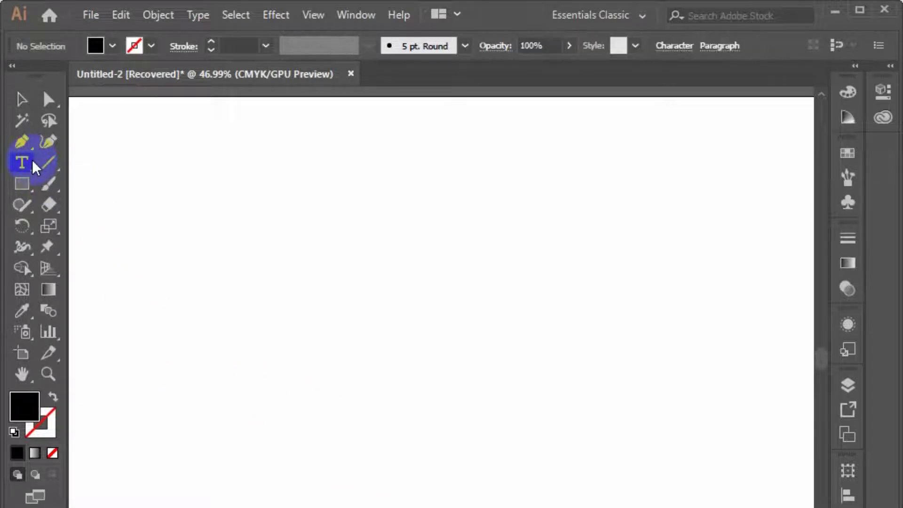
pyautogui.click(271, 251)
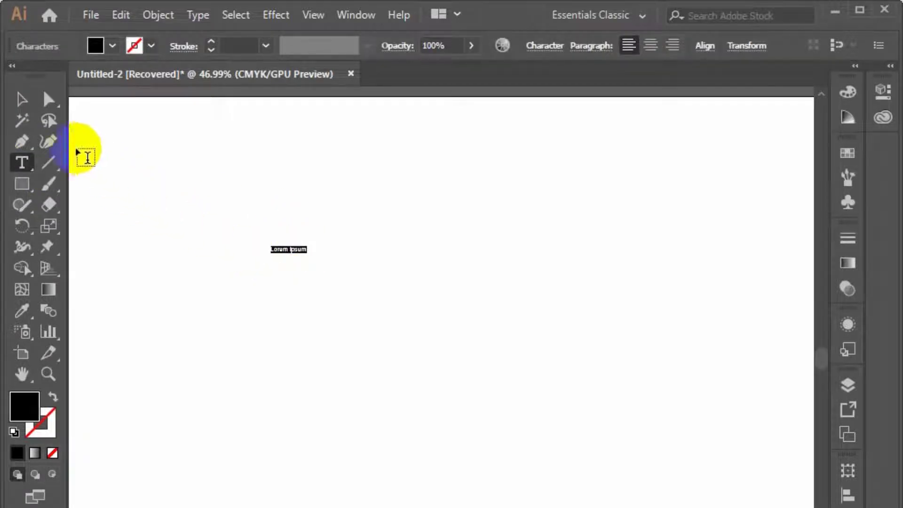
pyautogui.click(27, 99)
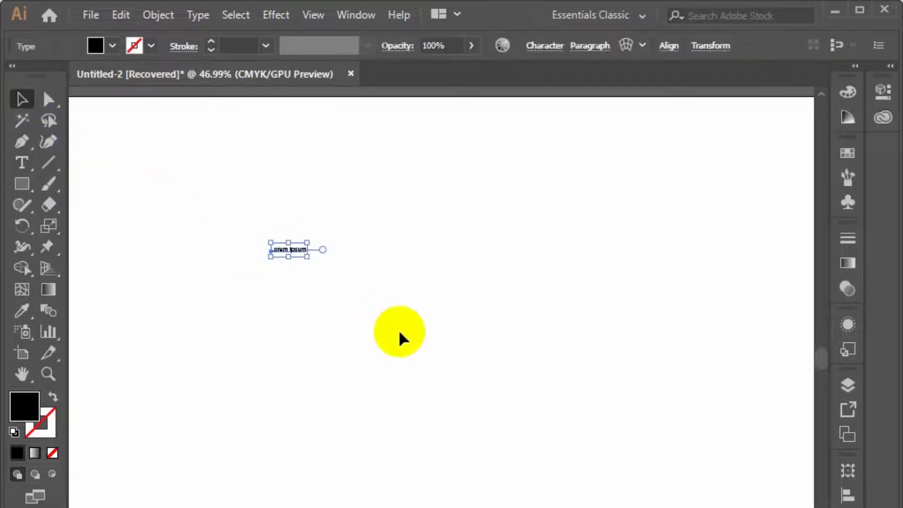
pyautogui.click(417, 376)
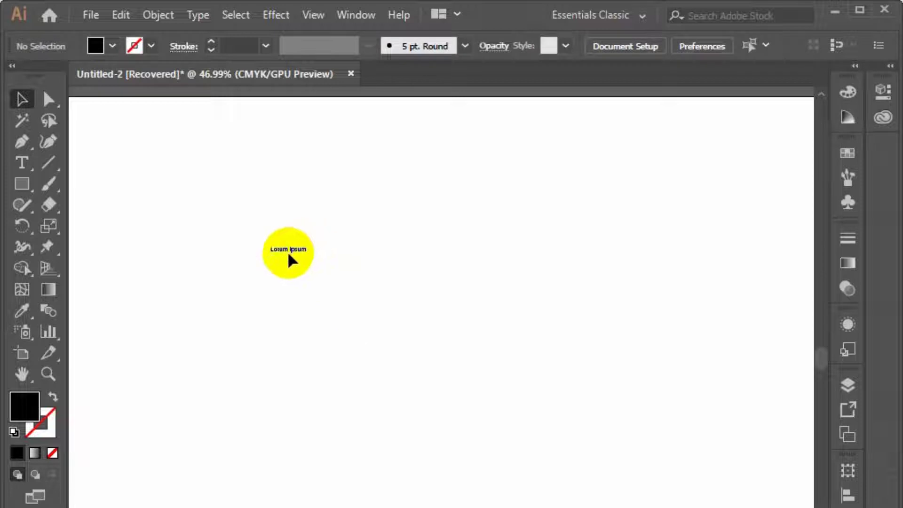
# Enlarge the small "Lorem ipsum" text to headline size and reposition it on the upper part of the artboard
pyautogui.moveTo(334, 359); pyautogui.dragTo(276, 208)
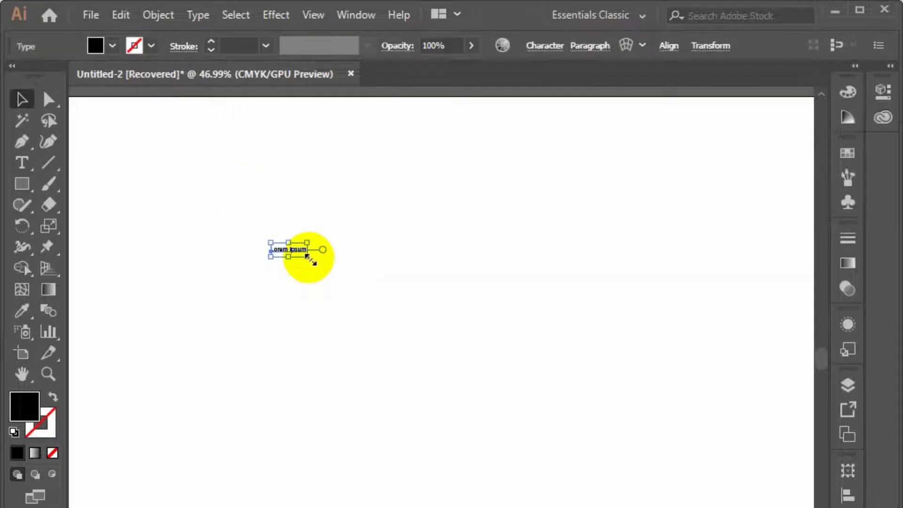
pyautogui.moveTo(308, 258); pyautogui.dragTo(663, 506)
pyautogui.moveTo(519, 329); pyautogui.dragTo(438, 279)
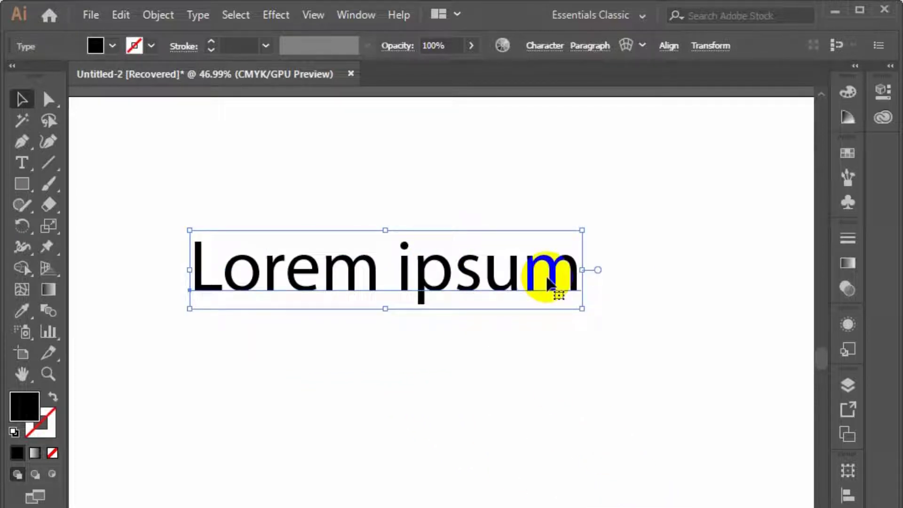
# Preview a horizontal Arc warp on the "Lorem ipsum" text and raise its bend to 100%
pyautogui.click(623, 44)
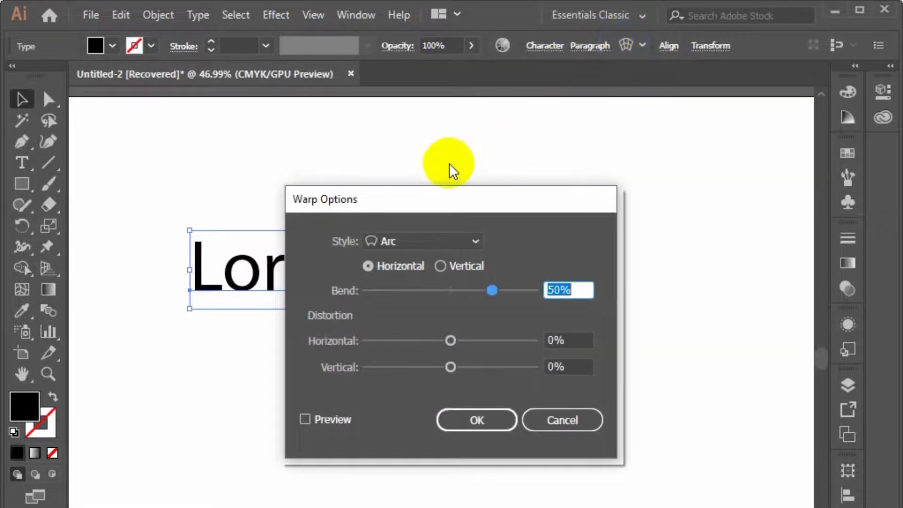
pyautogui.moveTo(428, 199); pyautogui.dragTo(715, 90)
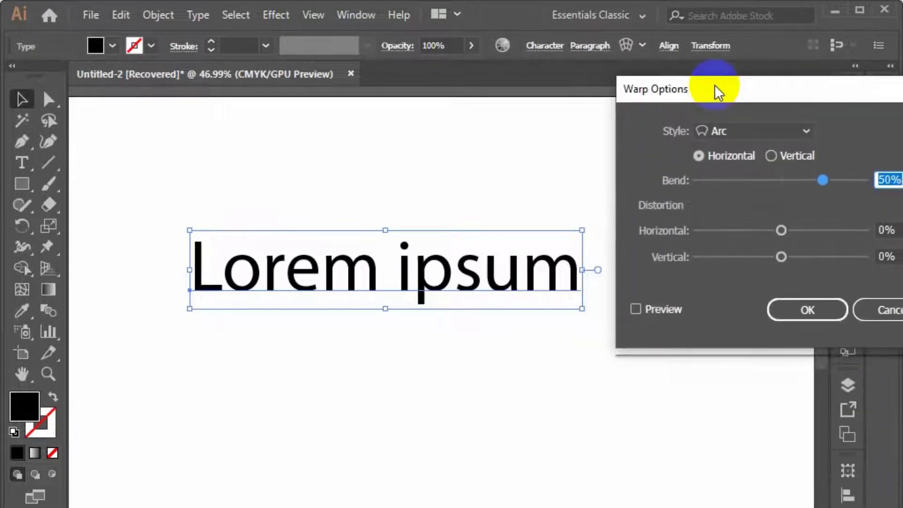
pyautogui.click(635, 307)
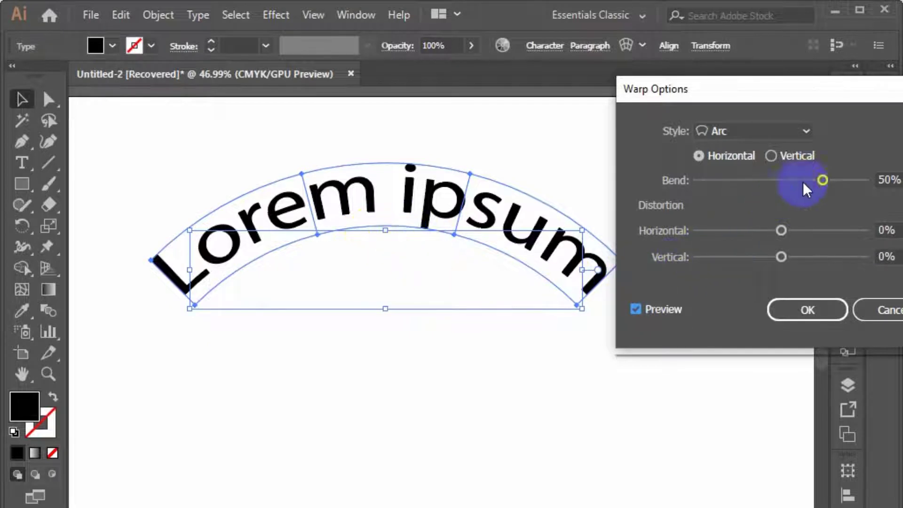
pyautogui.moveTo(826, 179); pyautogui.dragTo(868, 183)
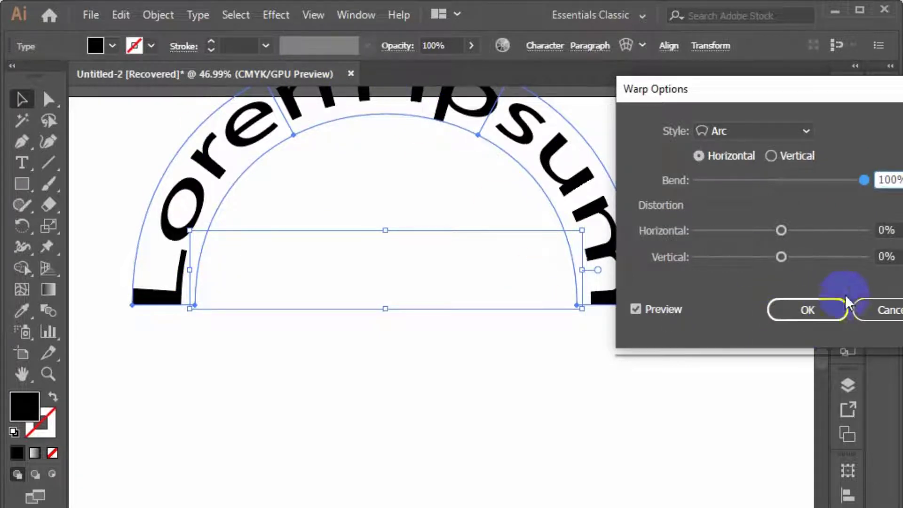
# Set the Arc warp's bend to 31% and try the vertical orientation before returning to horizontal
pyautogui.click(777, 179)
pyautogui.moveTo(777, 180); pyautogui.dragTo(804, 199)
pyautogui.click(771, 155)
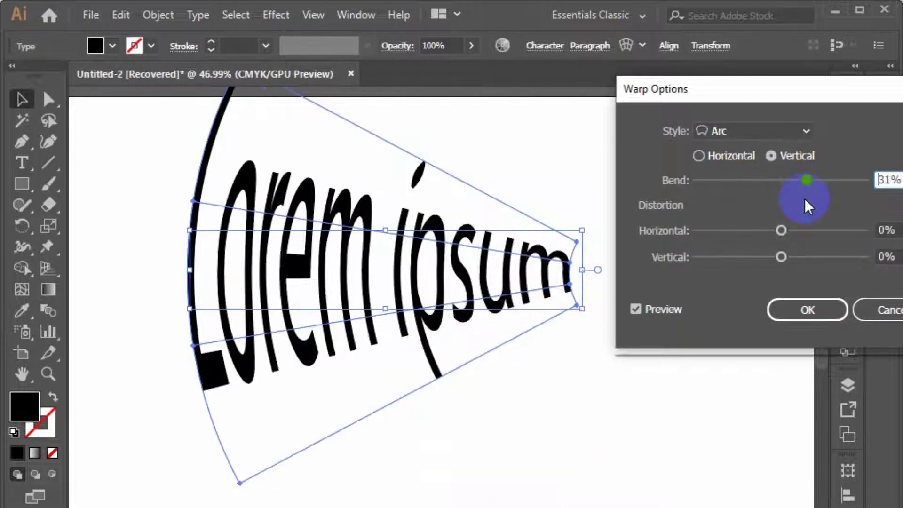
pyautogui.click(709, 158)
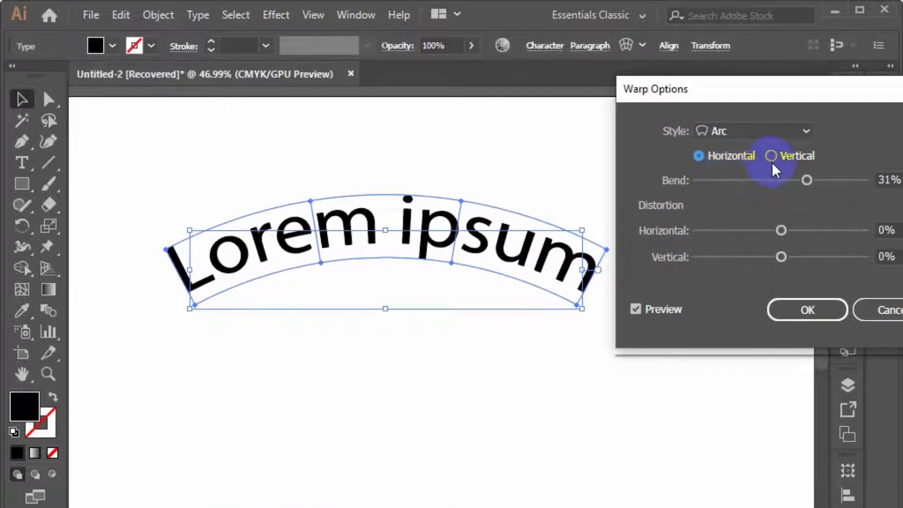
# Try the Arc Lower warp style with a bend of -87% in vertical orientation
pyautogui.click(759, 131)
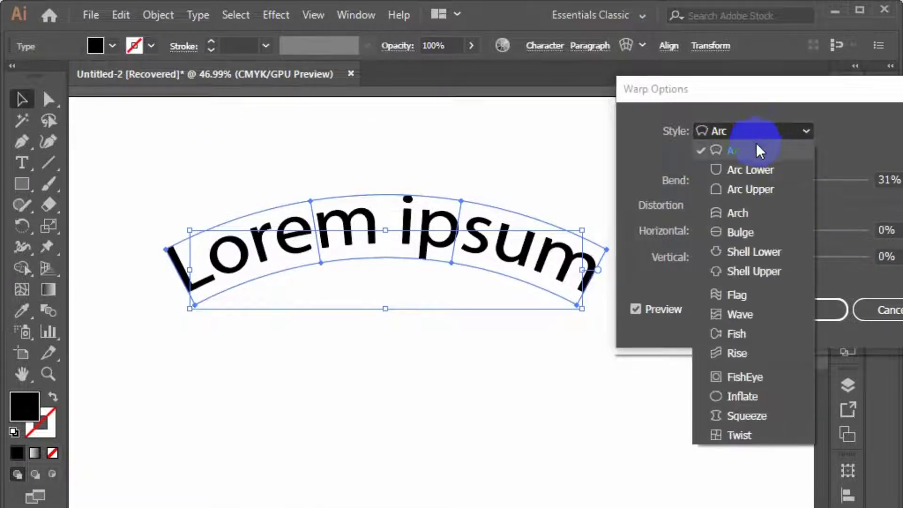
pyautogui.click(764, 170)
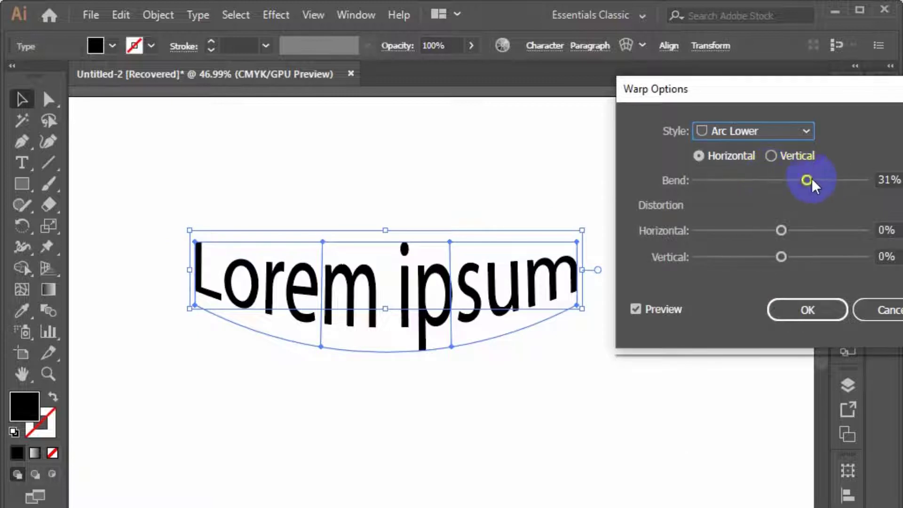
pyautogui.moveTo(807, 180); pyautogui.dragTo(709, 178)
pyautogui.click(771, 156)
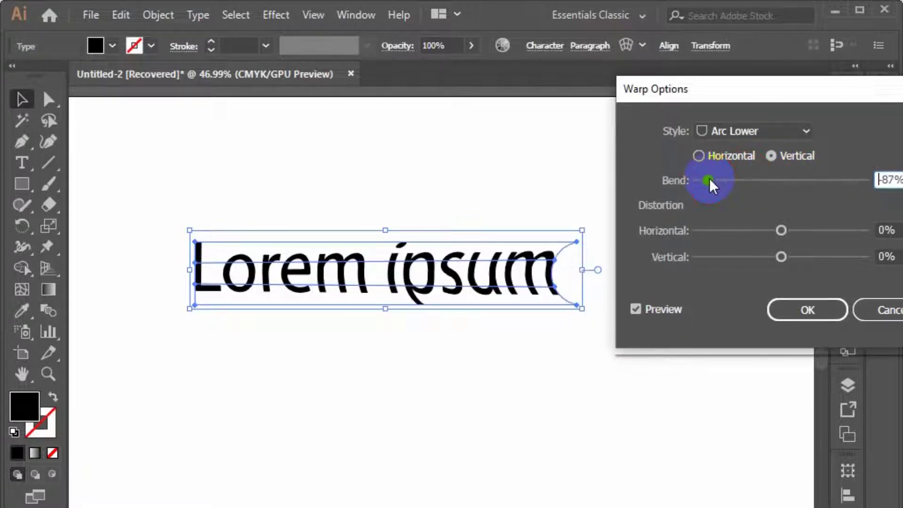
# Try the Flag warp style in horizontal orientation with a bend of 62%
pyautogui.click(733, 126)
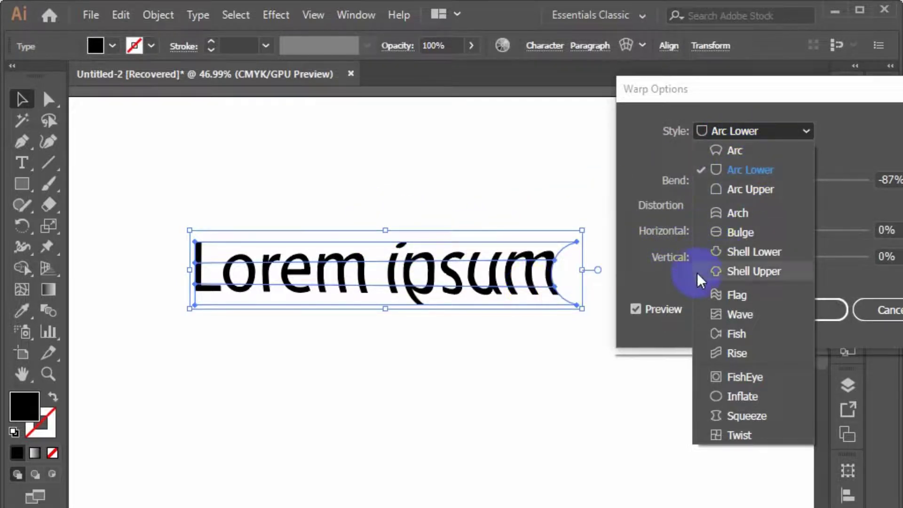
pyautogui.click(722, 298)
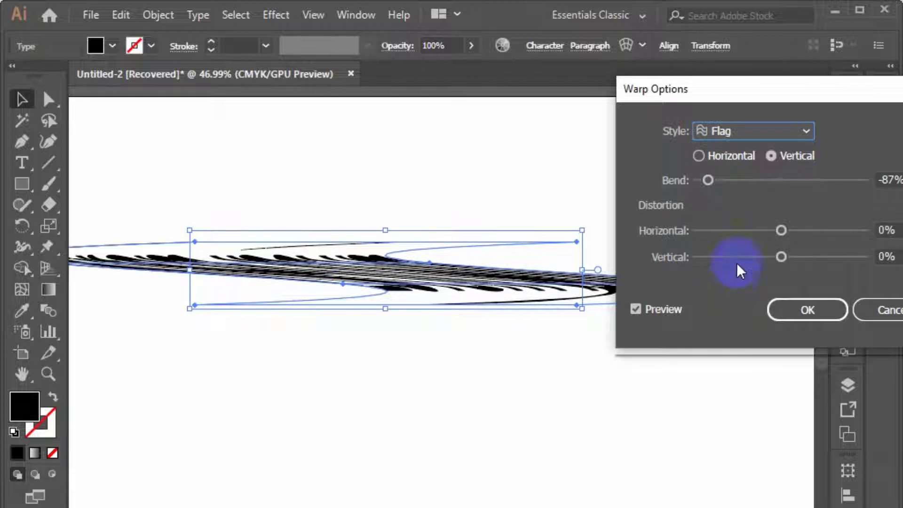
pyautogui.click(710, 179)
pyautogui.click(715, 159)
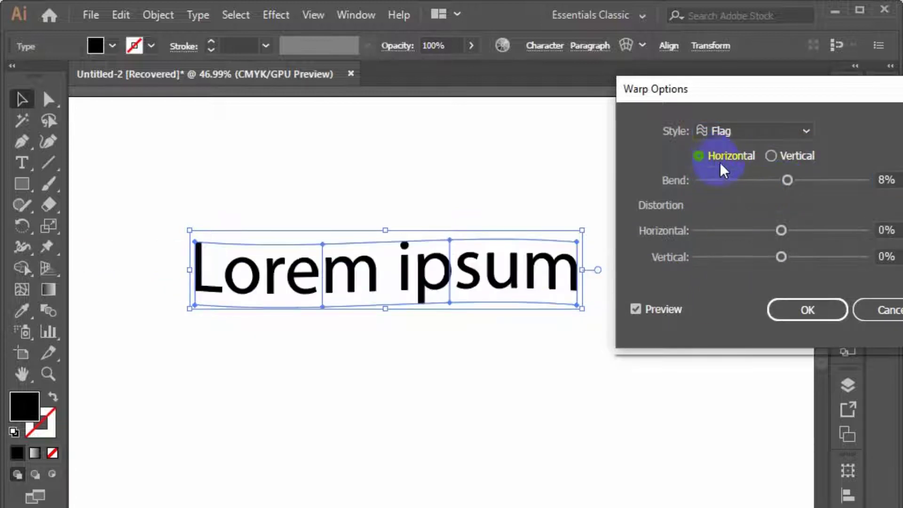
pyautogui.moveTo(784, 178); pyautogui.dragTo(833, 190)
# Try the FishEye warp style on the text with a bend of -92%
pyautogui.click(793, 131)
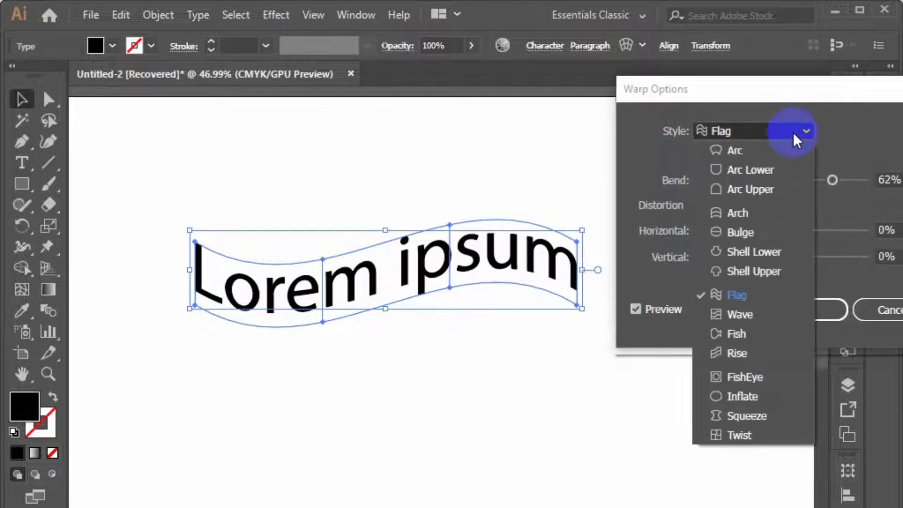
pyautogui.click(753, 378)
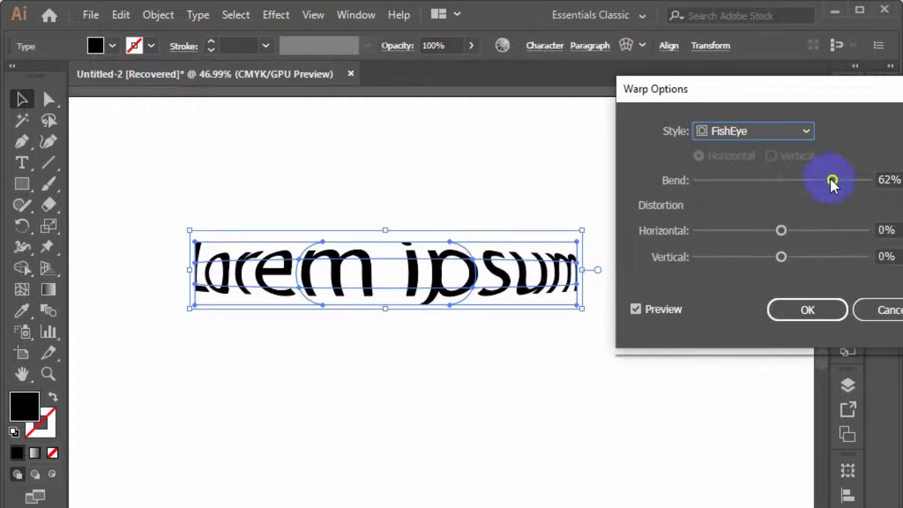
pyautogui.moveTo(830, 179); pyautogui.dragTo(704, 181)
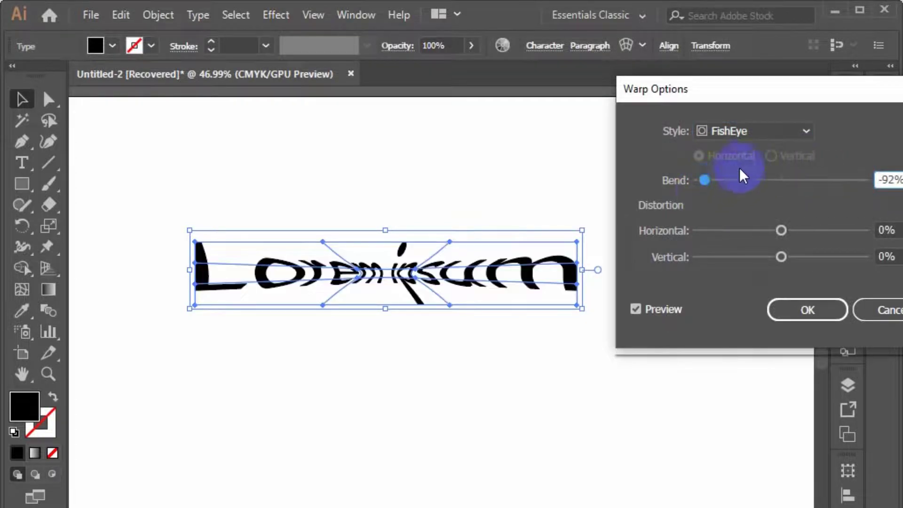
# Try the Fish warp style with 29% bend, -54% horizontal and 18% vertical distortion, and cancel the warp
pyautogui.click(750, 133)
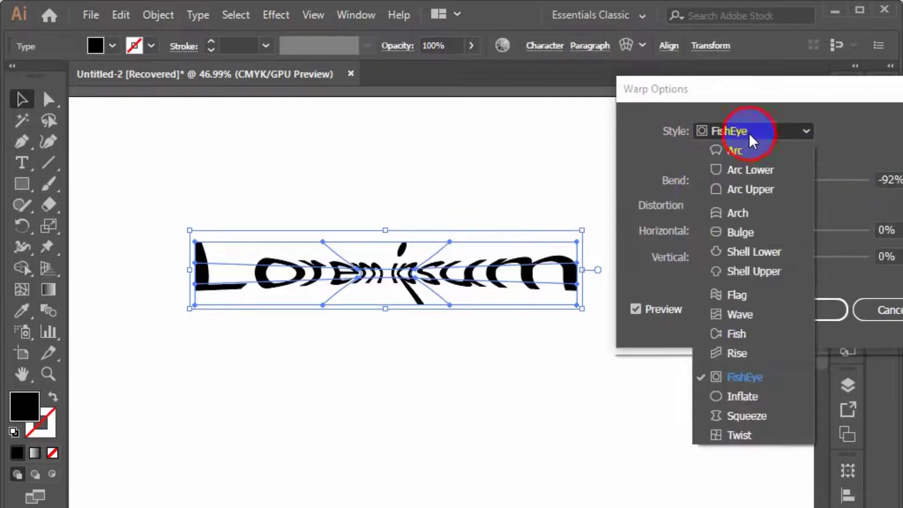
pyautogui.click(750, 335)
pyautogui.moveTo(706, 180); pyautogui.dragTo(806, 182)
pyautogui.moveTo(782, 230); pyautogui.dragTo(737, 232)
pyautogui.click(781, 257)
pyautogui.moveTo(781, 258)
pyautogui.mouseDown()
pyautogui.moveTo(815, 270)
pyautogui.moveTo(743, 272)
pyautogui.moveTo(753, 255)
pyautogui.moveTo(790, 281)
pyautogui.moveTo(798, 259)
pyautogui.mouseUp()
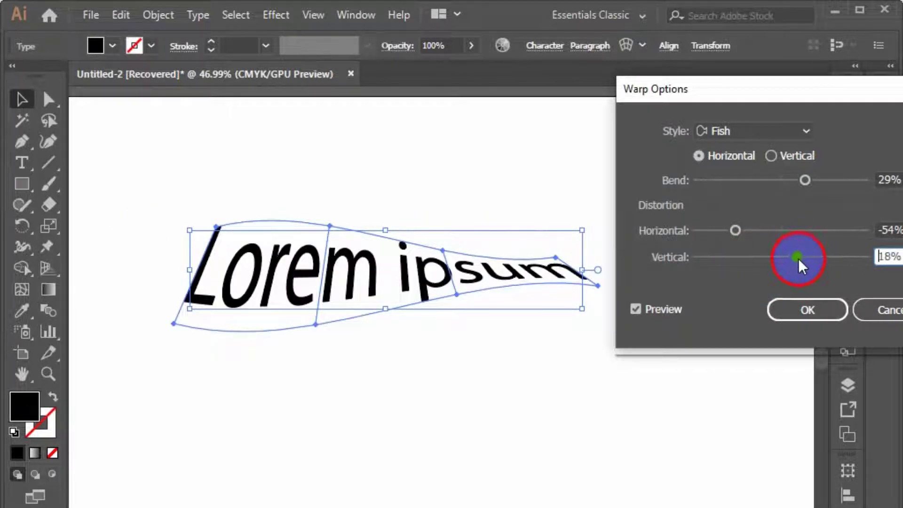
pyautogui.click(864, 305)
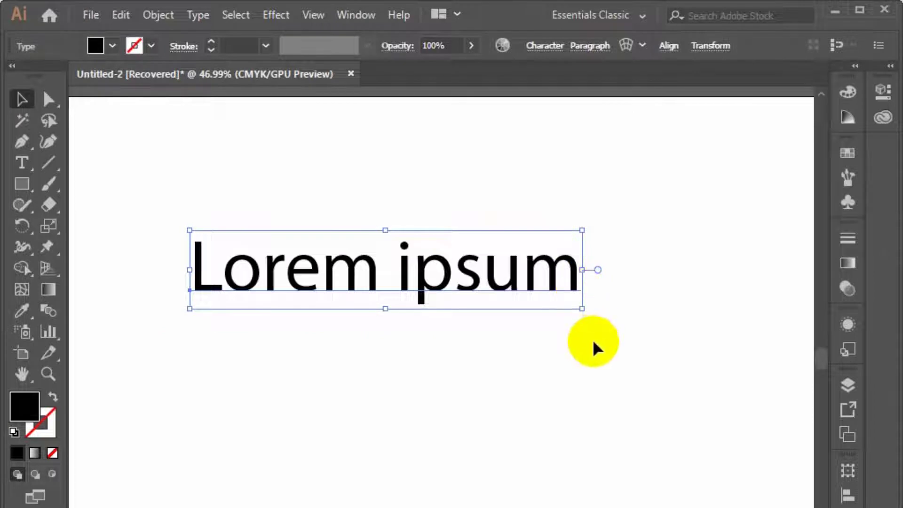
# Delete the "Lorem ipsum" text from the artboard
pyautogui.moveTo(670, 385); pyautogui.dragTo(67, 282)
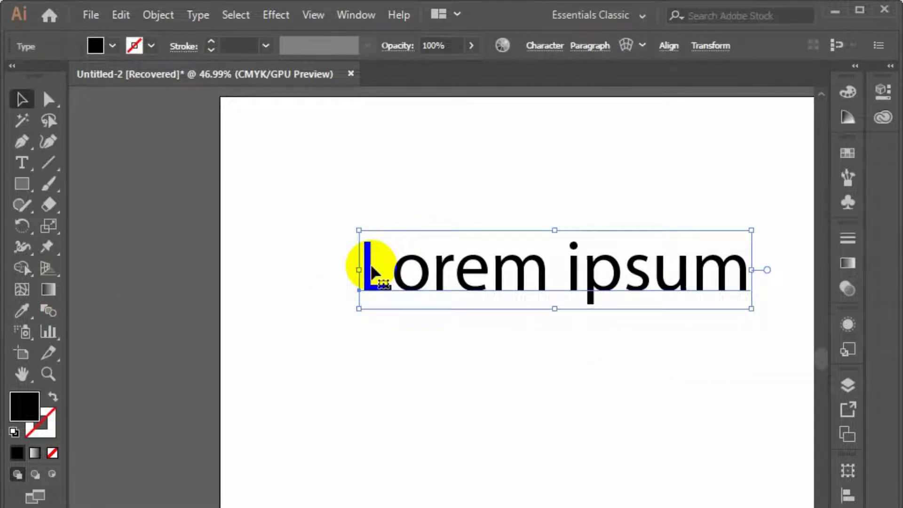
pyautogui.press('Delete')
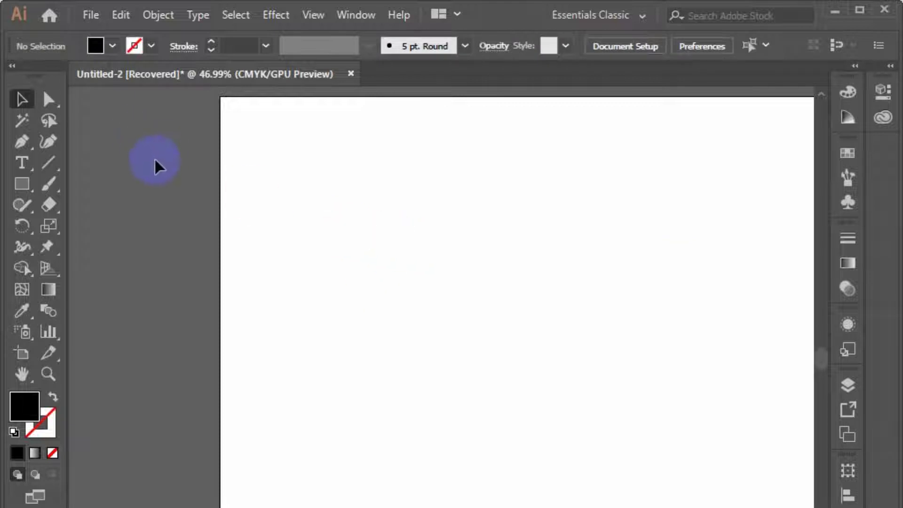
pyautogui.scroll(1, 508, 327)
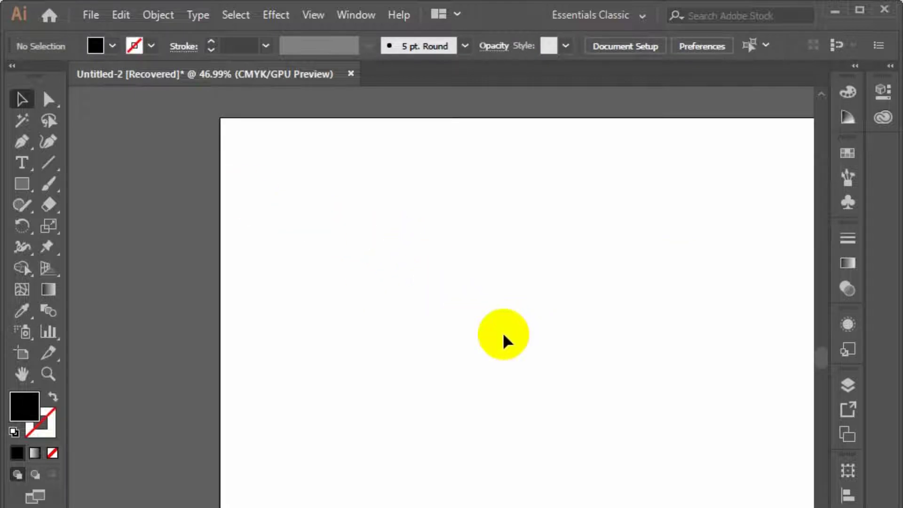
pyautogui.moveTo(486, 352); pyautogui.dragTo(139, 392)
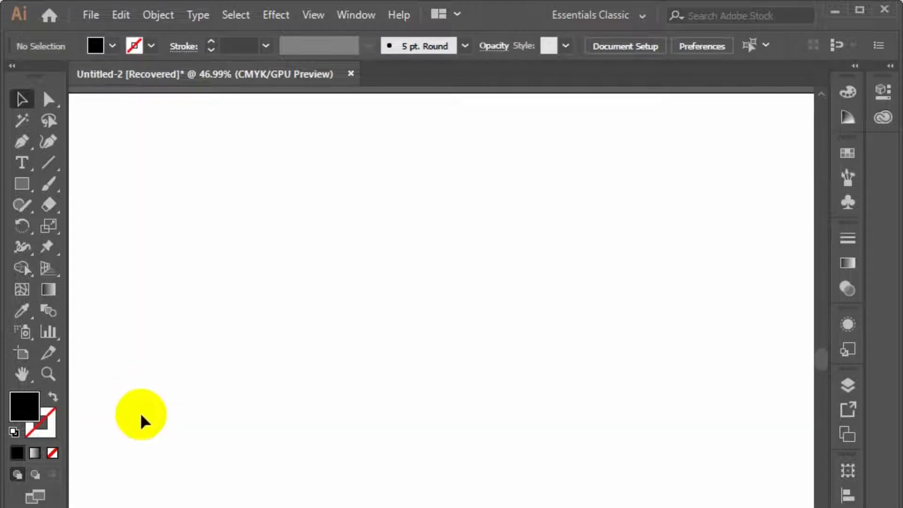
# Draw a rectangle on the empty artboard and swap its fill and stroke for a black 1 pt outline with no fill
pyautogui.click(21, 180)
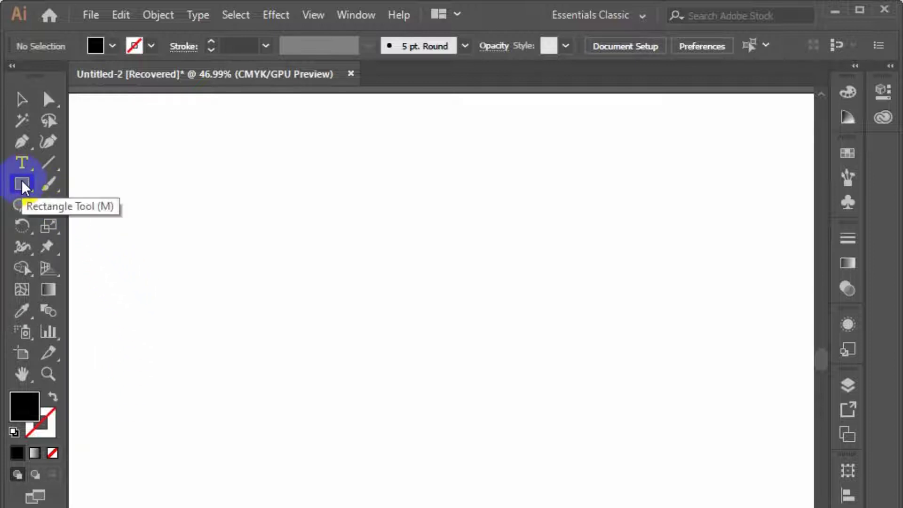
pyautogui.moveTo(21, 180); pyautogui.dragTo(136, 191)
pyautogui.click(136, 191)
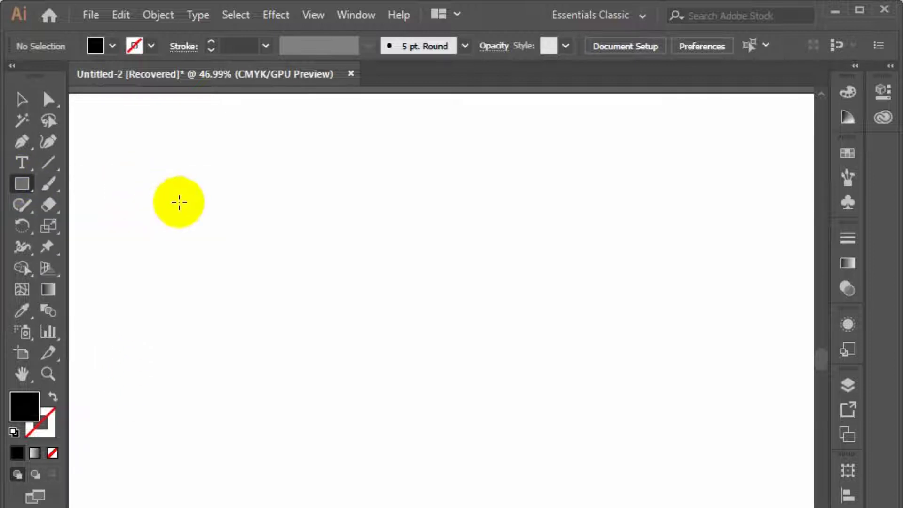
pyautogui.moveTo(269, 230); pyautogui.dragTo(479, 410)
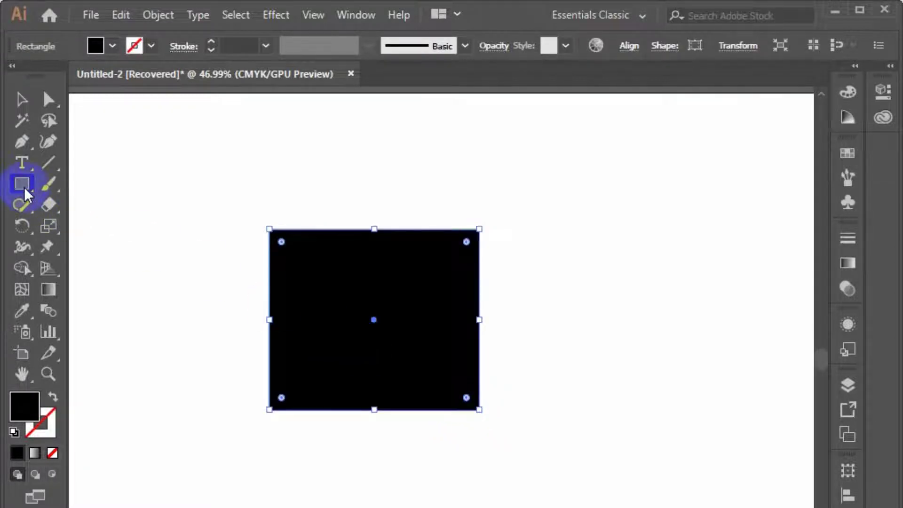
pyautogui.click(53, 397)
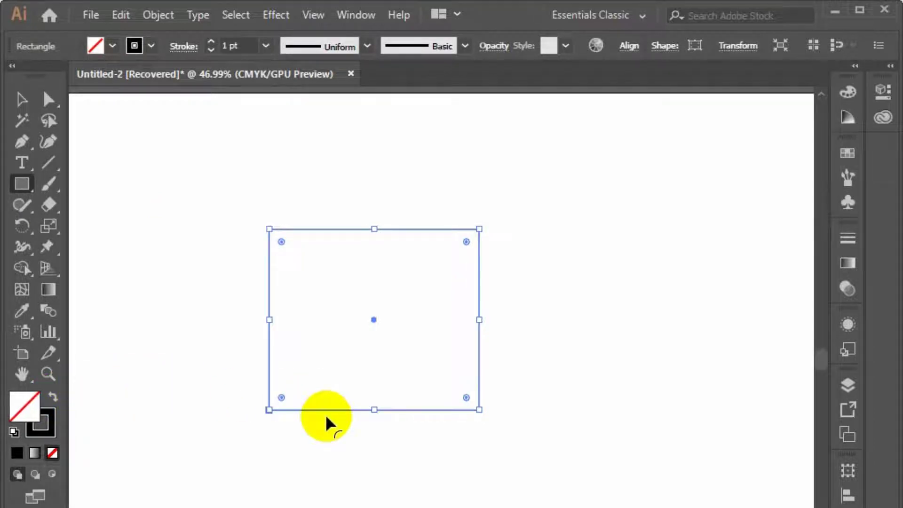
# Replace the rectangle with a smaller outlined square and move the square up on the artboard
pyautogui.press('Delete')
pyautogui.moveTo(295, 277); pyautogui.dragTo(416, 278)
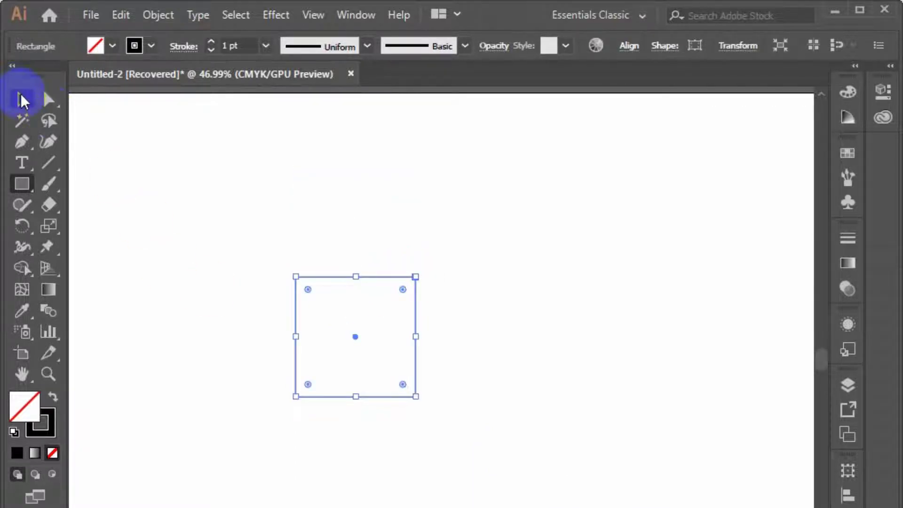
pyautogui.click(21, 97)
pyautogui.moveTo(325, 282); pyautogui.dragTo(337, 196)
# Copy the square and paste the copy directly in front of the original
pyautogui.click(170, 15)
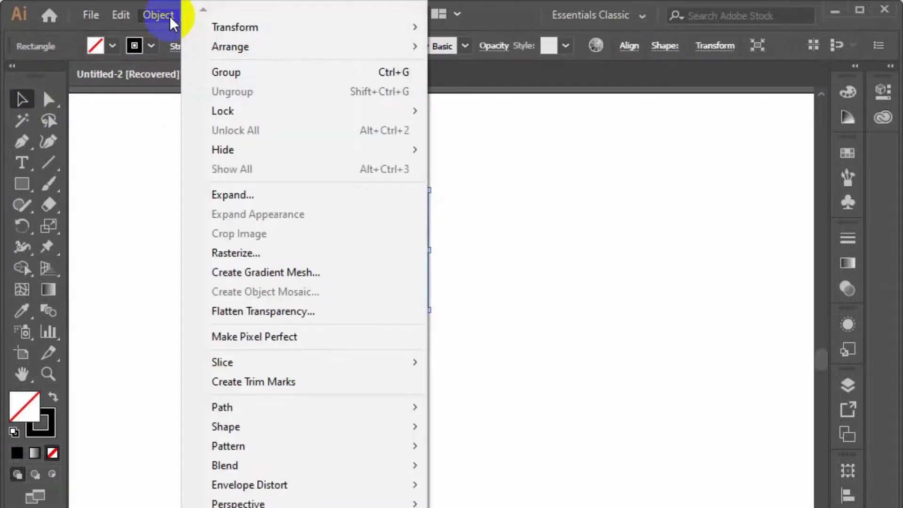
pyautogui.click(122, 19)
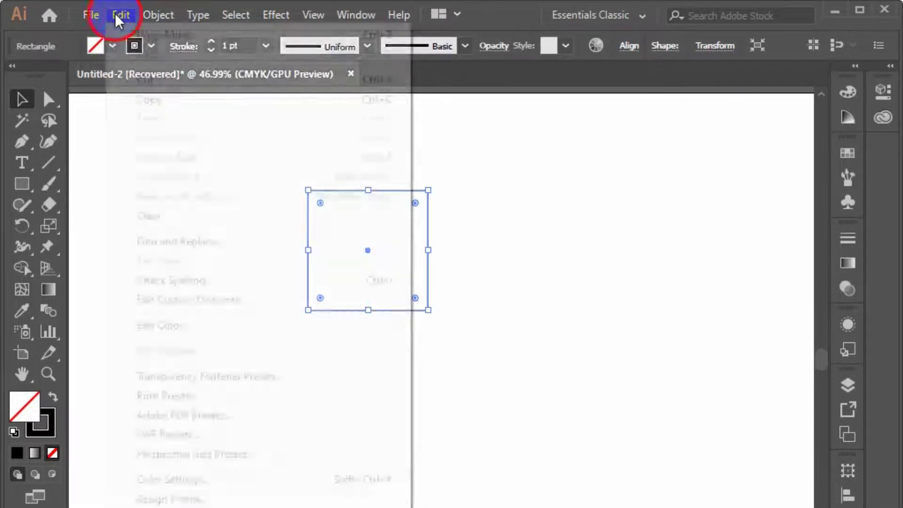
pyautogui.click(172, 95)
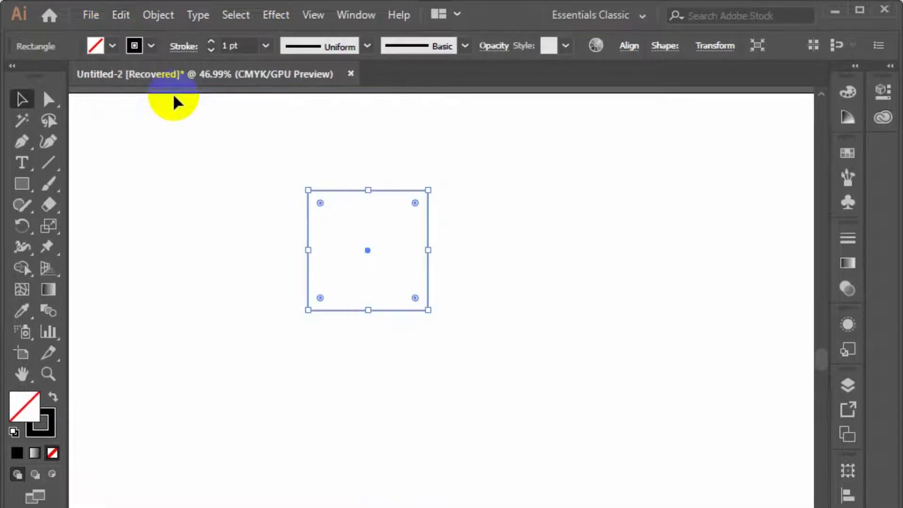
pyautogui.click(124, 16)
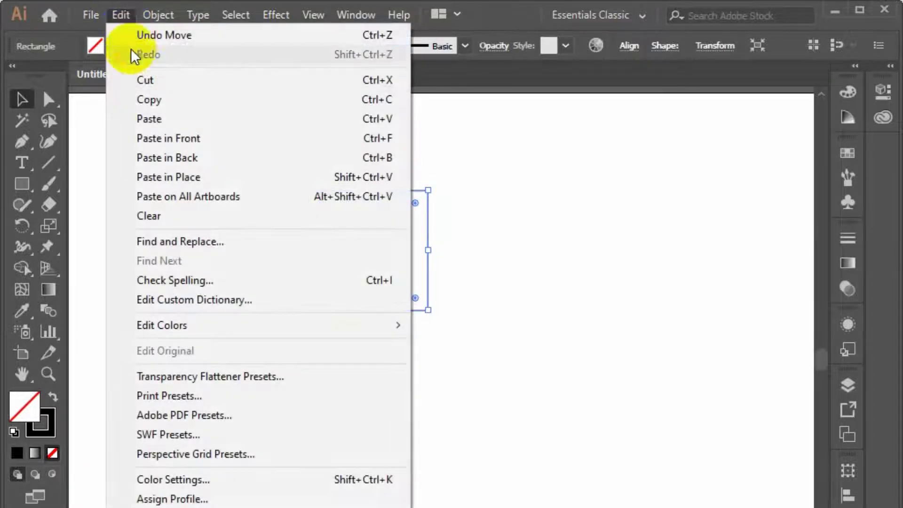
pyautogui.click(367, 142)
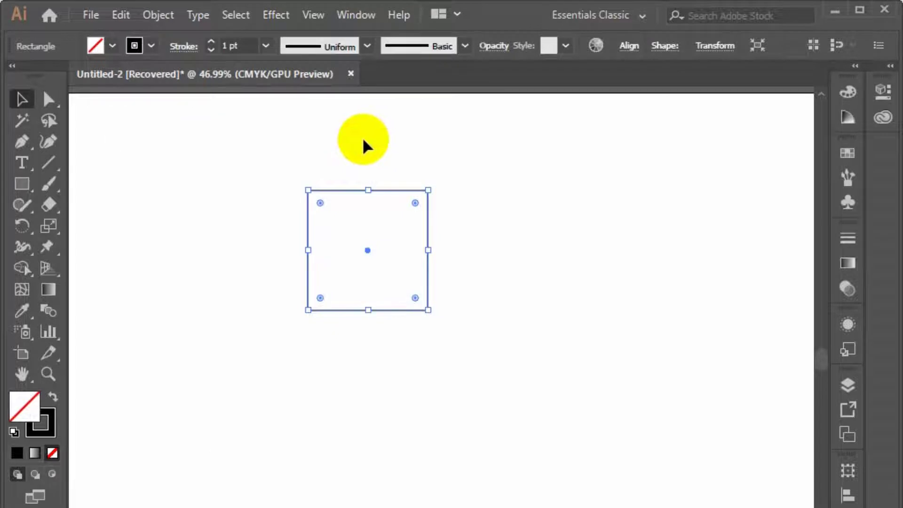
# Enlarge the copied square proportionally from its centre to form an outer border, and deselect it
pyautogui.click(427, 306)
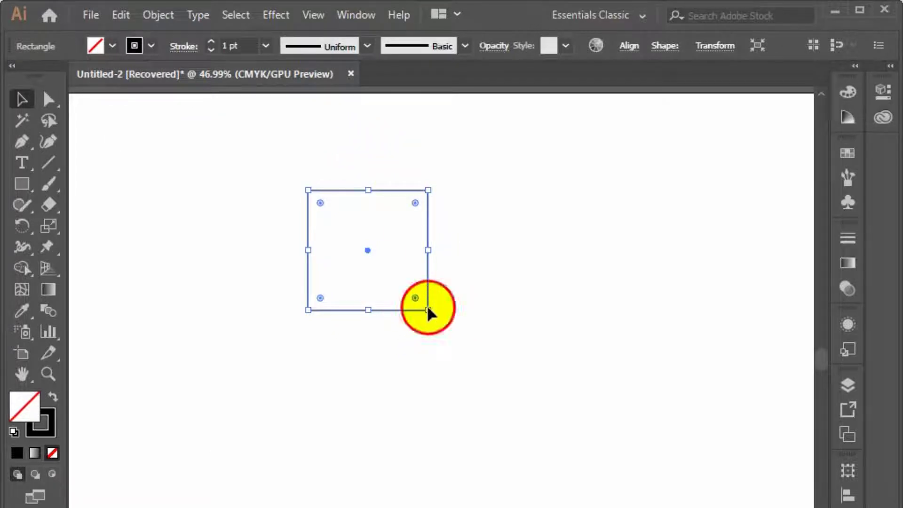
pyautogui.moveTo(431, 311); pyautogui.dragTo(446, 355)
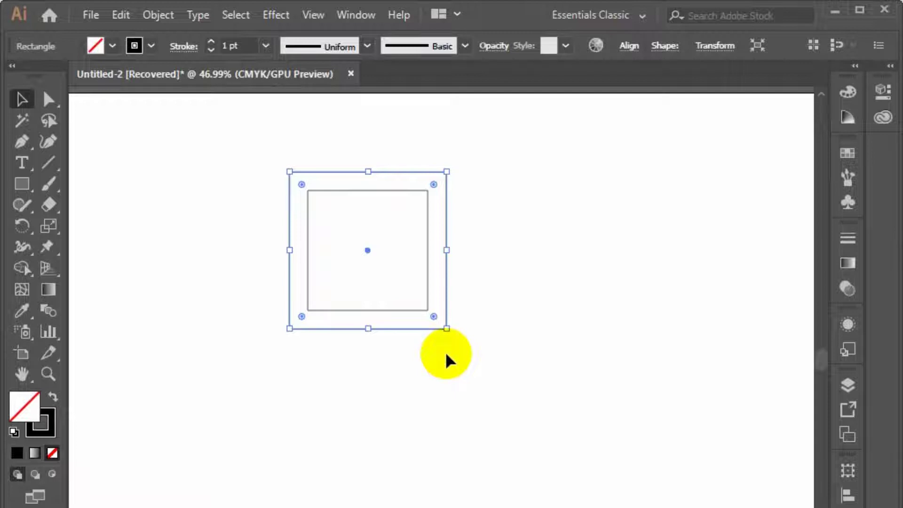
pyautogui.click(445, 349)
pyautogui.moveTo(445, 349); pyautogui.dragTo(420, 347)
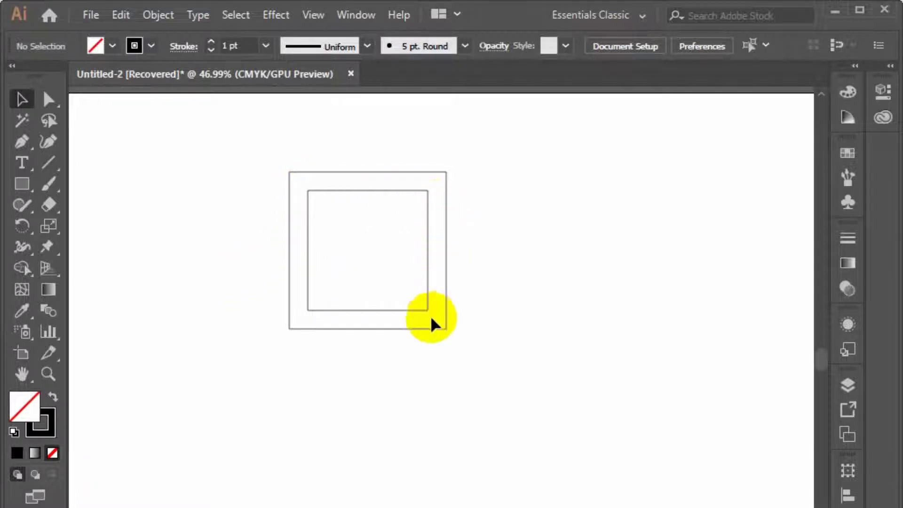
# Draw a wide outlined rectangle beside the two concentric squares
pyautogui.click(22, 184)
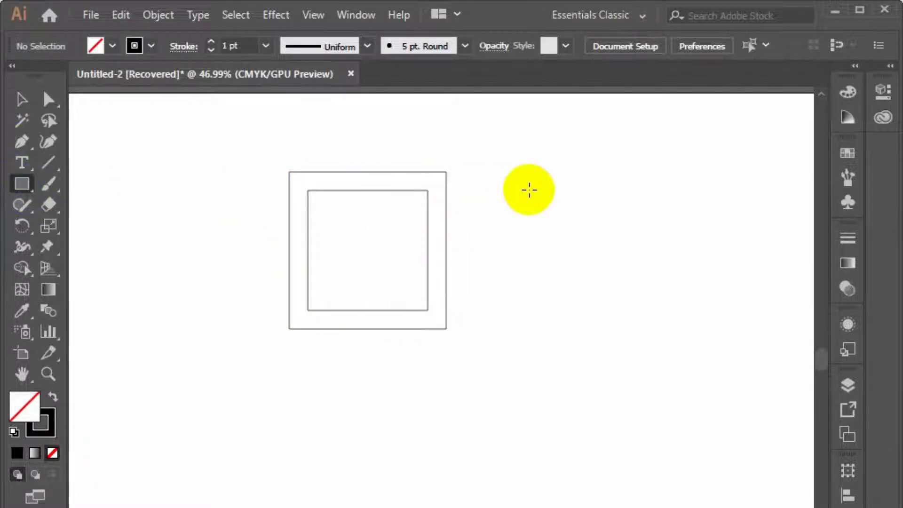
pyautogui.moveTo(529, 194); pyautogui.dragTo(741, 290)
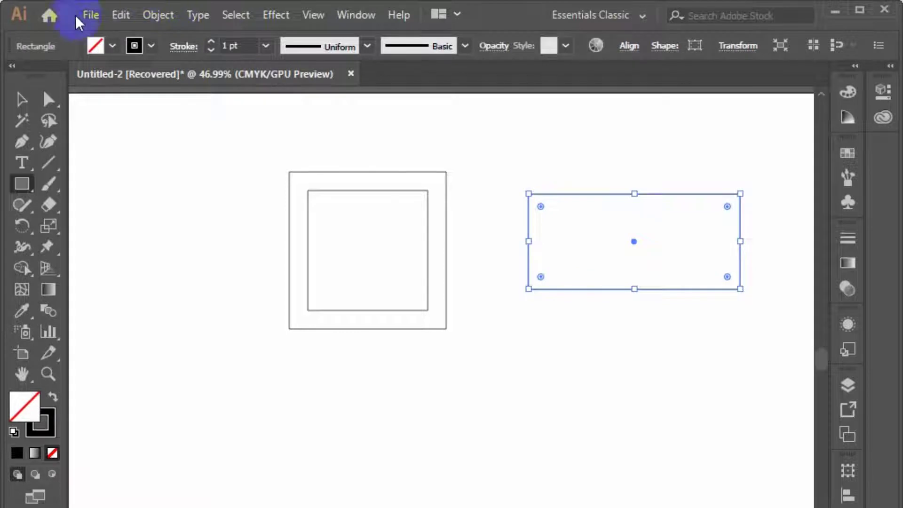
# Paste a copy of the wide rectangle in front and enlarge it proportionally from its centre as an outer border
pyautogui.click(116, 15)
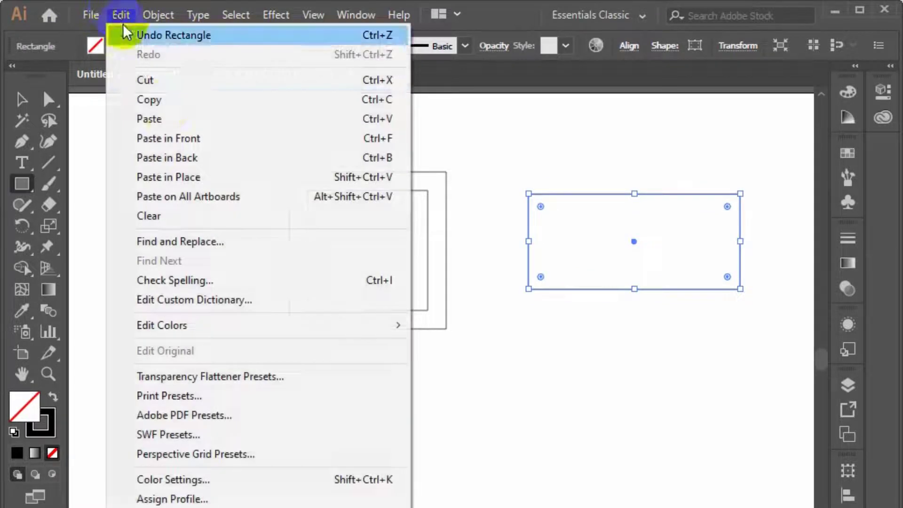
pyautogui.click(177, 99)
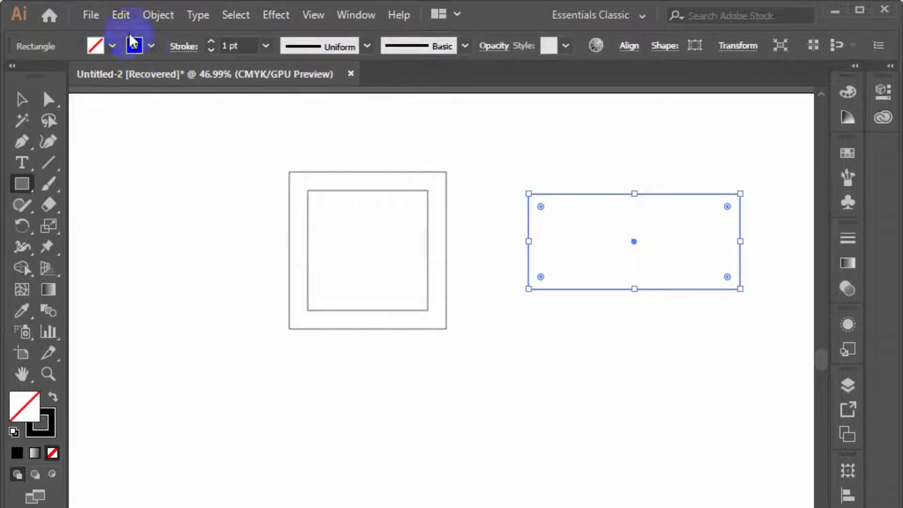
pyautogui.click(116, 10)
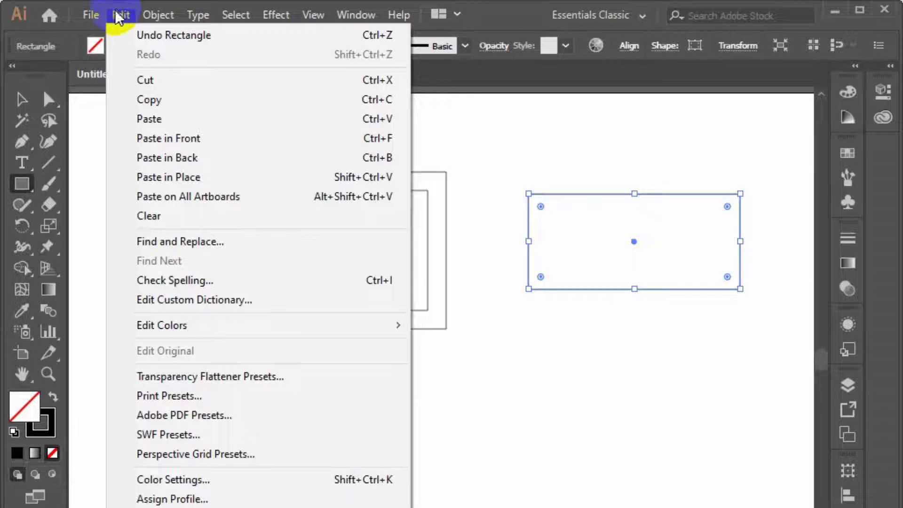
pyautogui.click(209, 137)
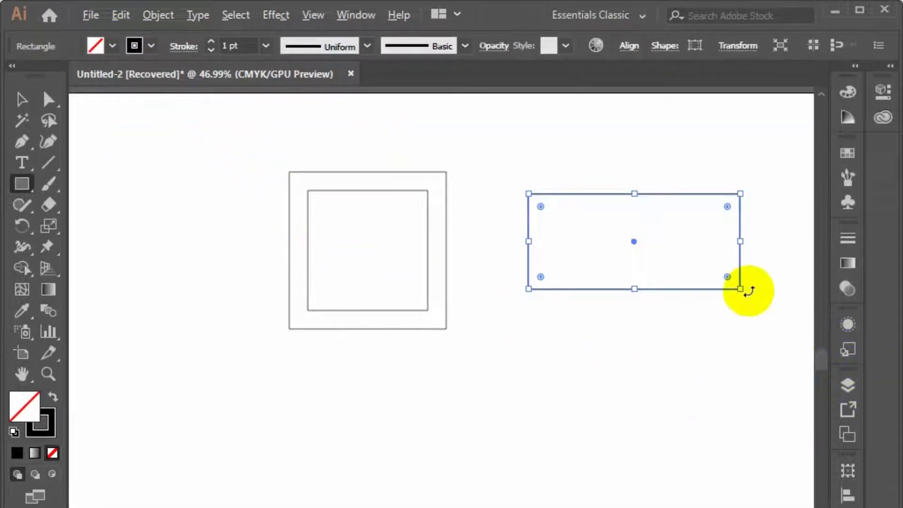
pyautogui.moveTo(740, 288); pyautogui.dragTo(769, 301)
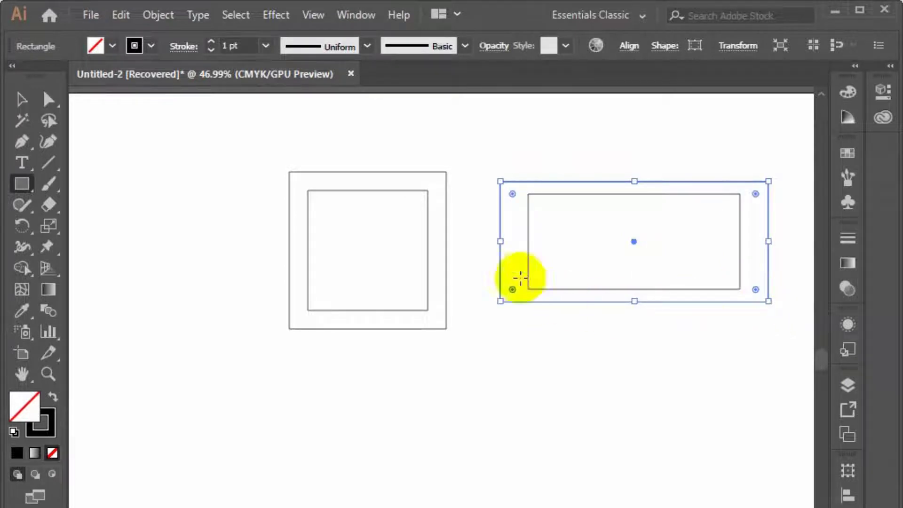
pyautogui.click(24, 99)
pyautogui.click(540, 340)
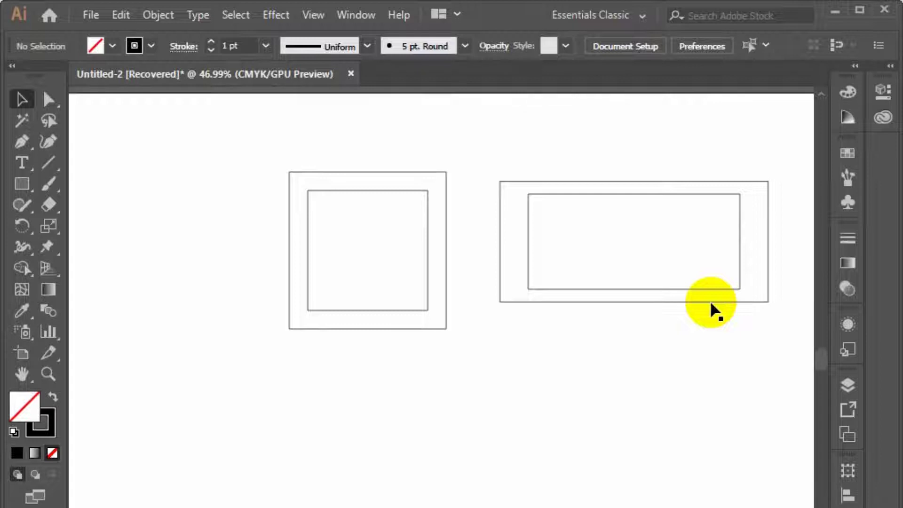
# Compare the inner and outer wide rectangles by selecting each, and delete the enlarged outer one
pyautogui.click(527, 275)
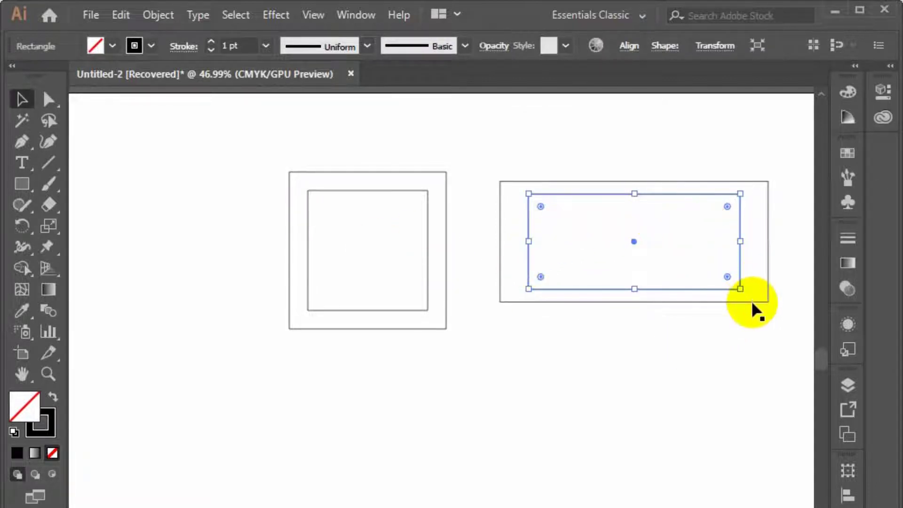
pyautogui.click(720, 339)
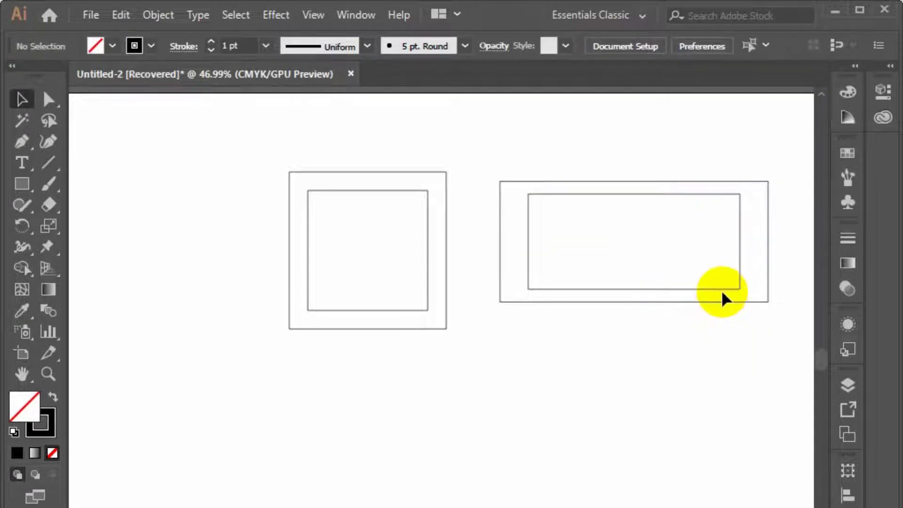
pyautogui.click(727, 288)
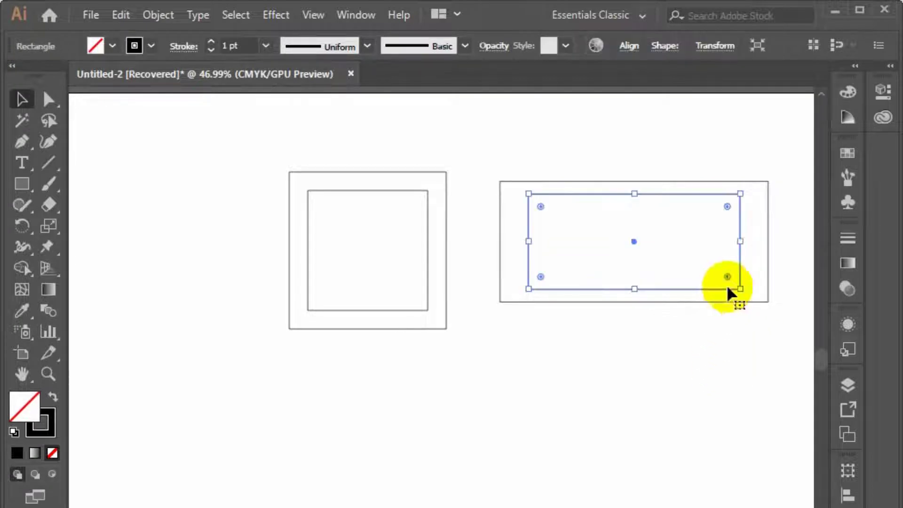
pyautogui.click(762, 301)
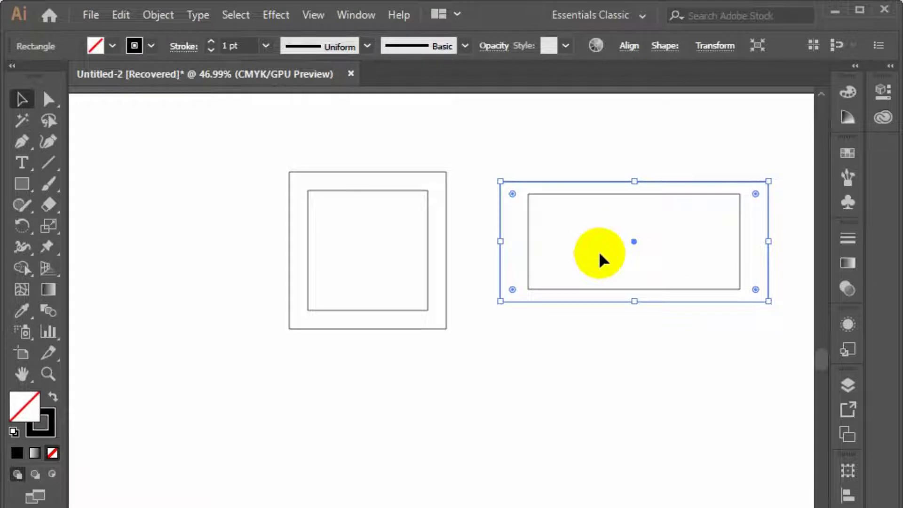
pyautogui.click(616, 363)
pyautogui.click(655, 302)
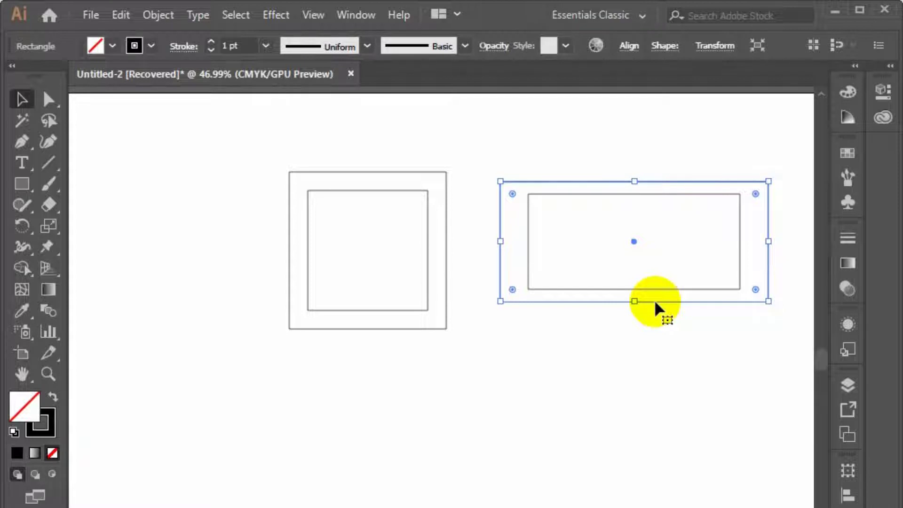
pyautogui.press('Delete')
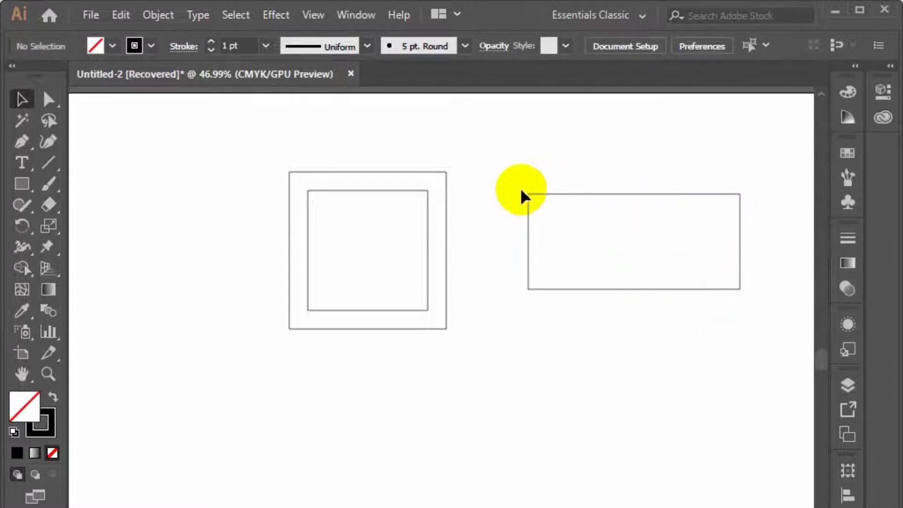
pyautogui.moveTo(527, 166); pyautogui.dragTo(586, 246)
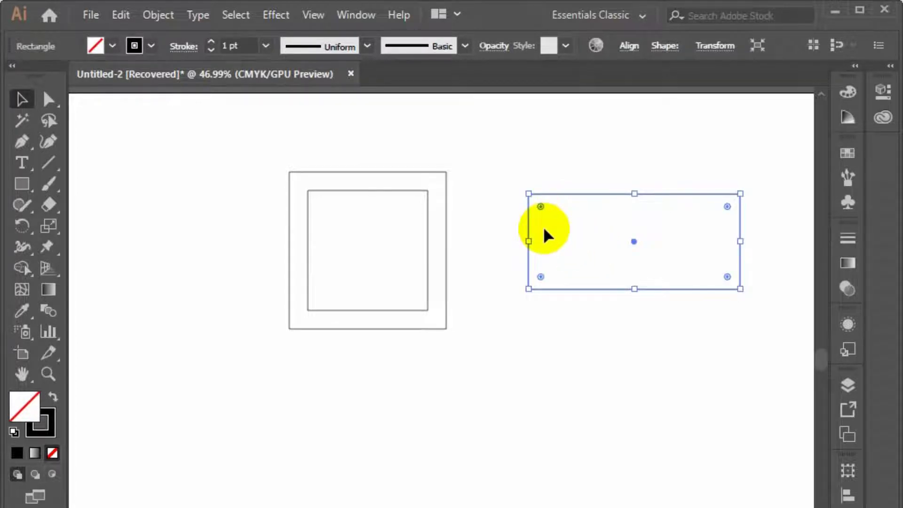
pyautogui.click(519, 228)
pyautogui.moveTo(484, 246); pyautogui.dragTo(536, 300)
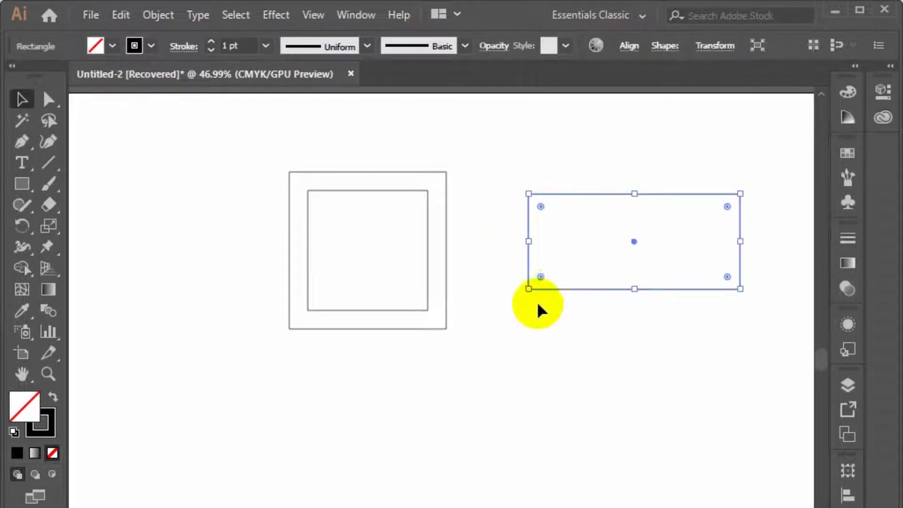
pyautogui.click(551, 259)
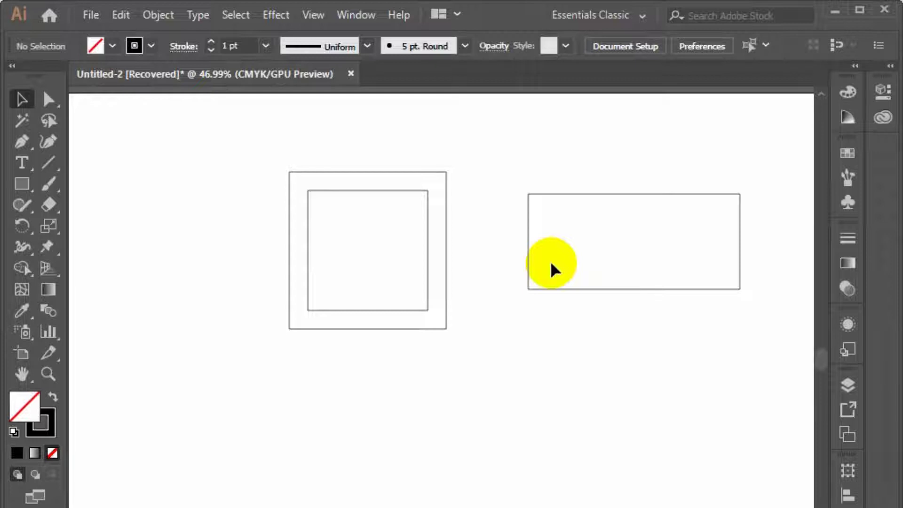
pyautogui.click(426, 281)
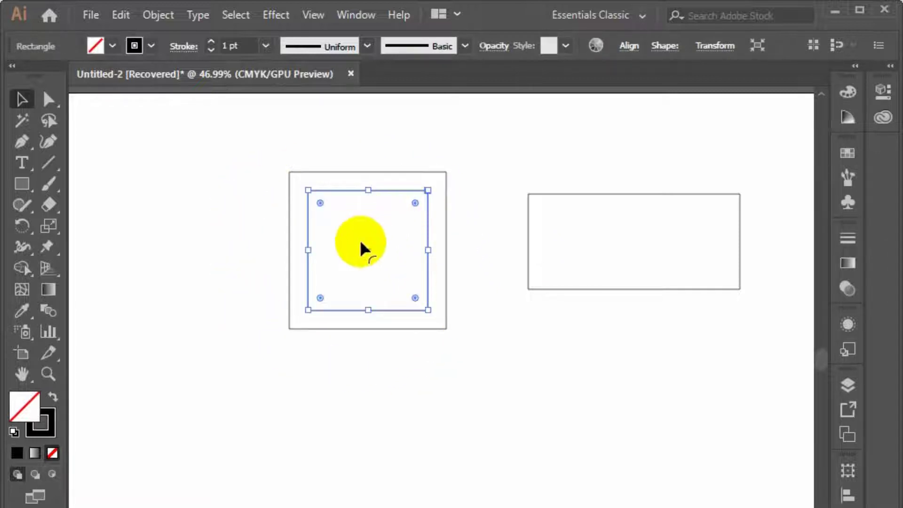
pyautogui.click(359, 253)
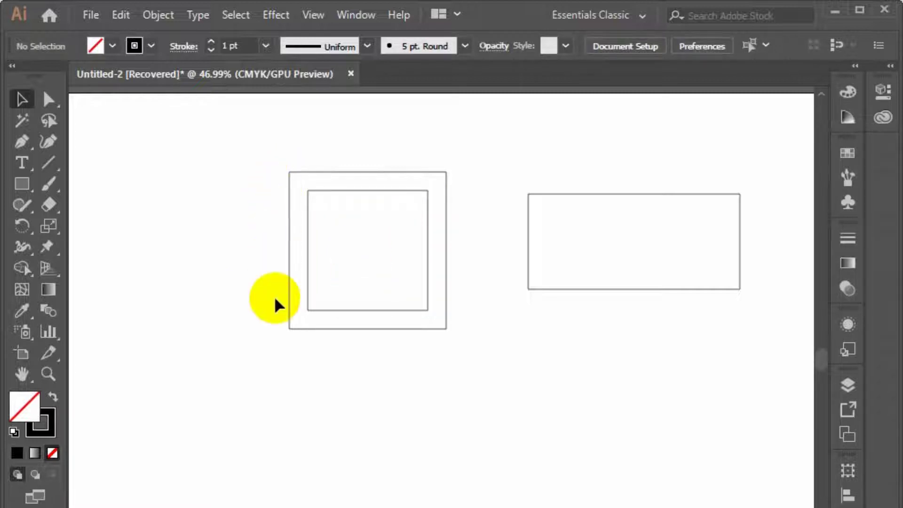
# Offset the wide rectangle's path outward by 10 px with Miter joins, previewing the result, and deselect it
pyautogui.moveTo(517, 177); pyautogui.dragTo(585, 304)
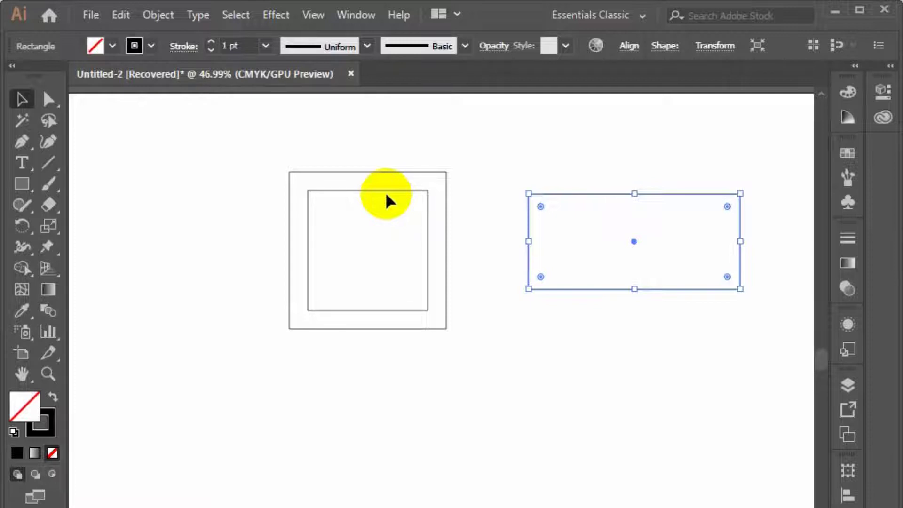
pyautogui.click(157, 15)
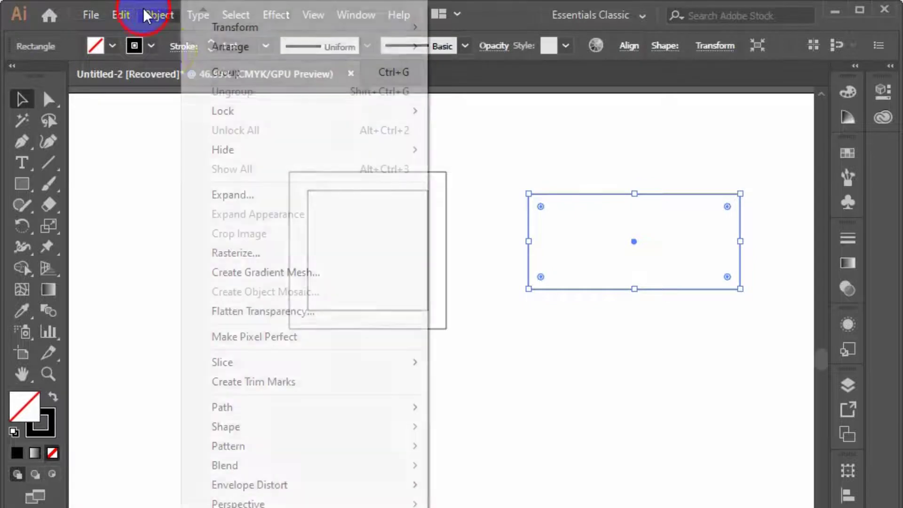
pyautogui.moveTo(297, 407)
pyautogui.click(481, 469)
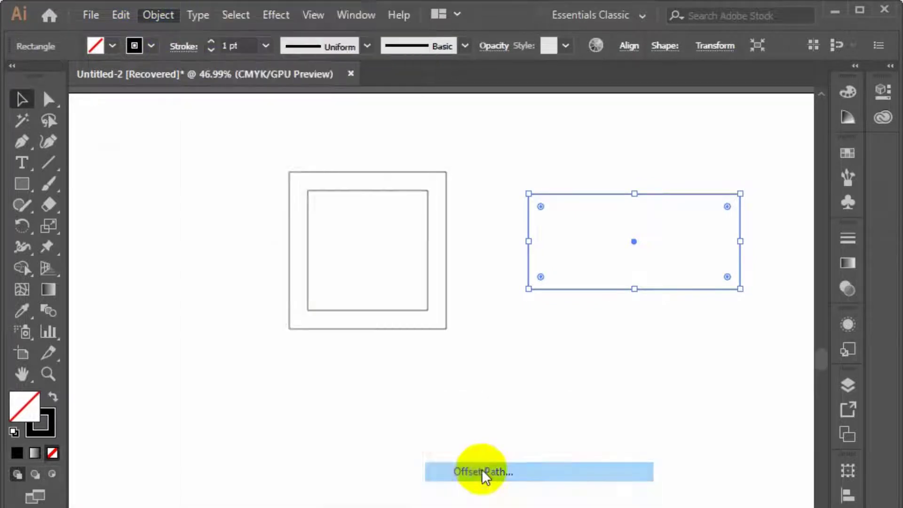
pyautogui.click(130, 300)
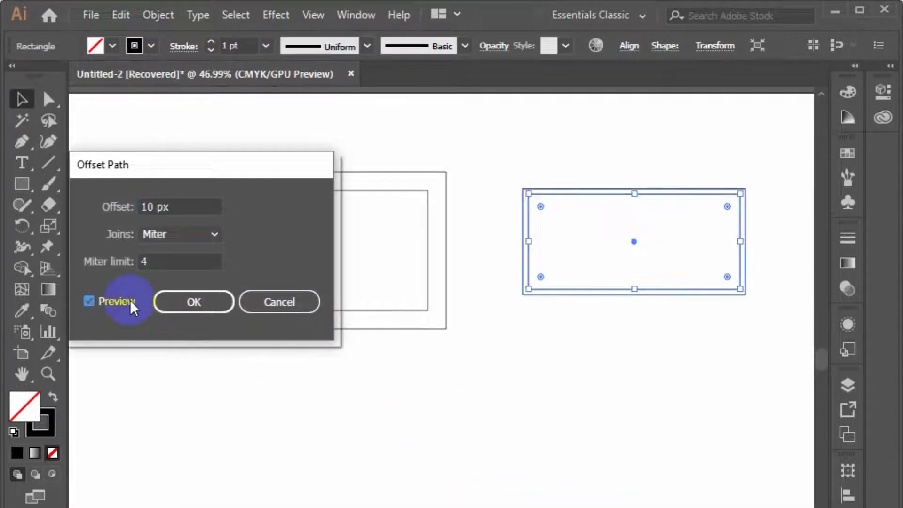
pyautogui.click(213, 301)
pyautogui.click(495, 431)
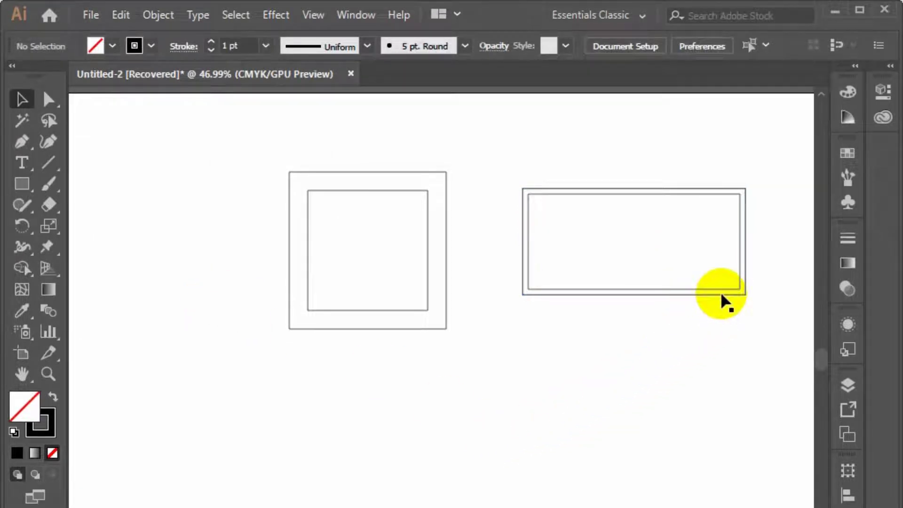
# Delete the outer rectangle made by the 10 px offset
pyautogui.click(734, 294)
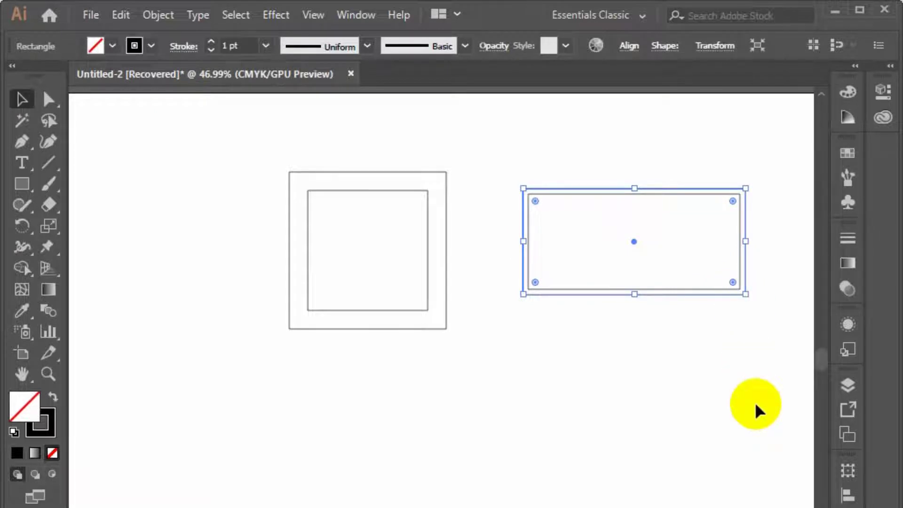
pyautogui.click(755, 402)
# Create an outer border around the wide rectangle with Offset Path at 59 px and Miter joins, and deselect it
pyautogui.moveTo(755, 402); pyautogui.dragTo(622, 227)
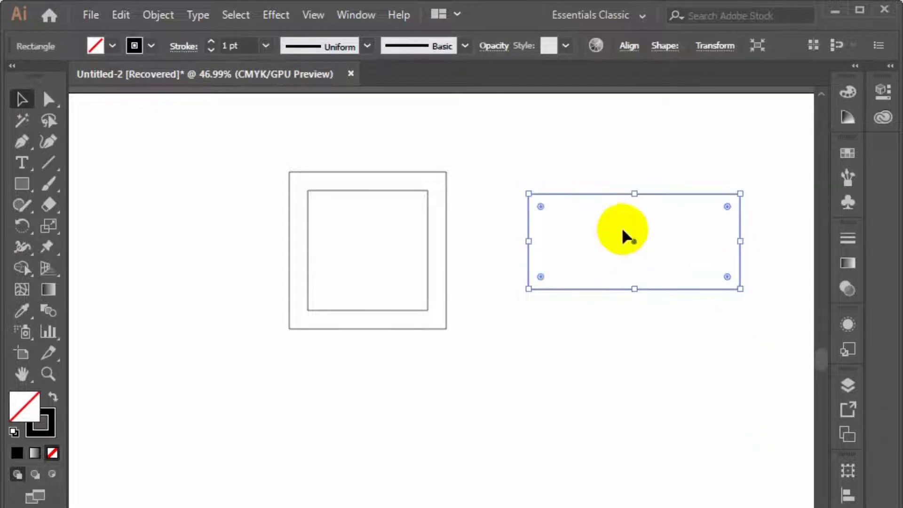
pyautogui.click(158, 14)
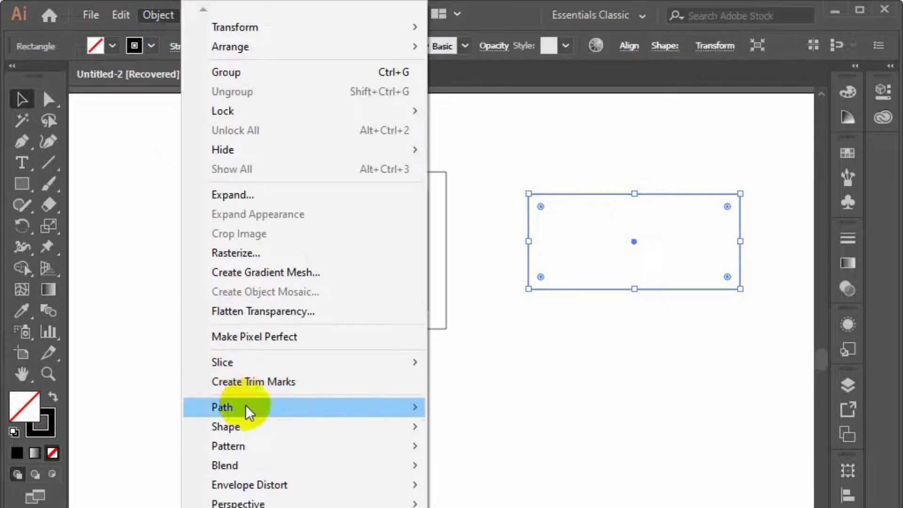
pyautogui.click(539, 473)
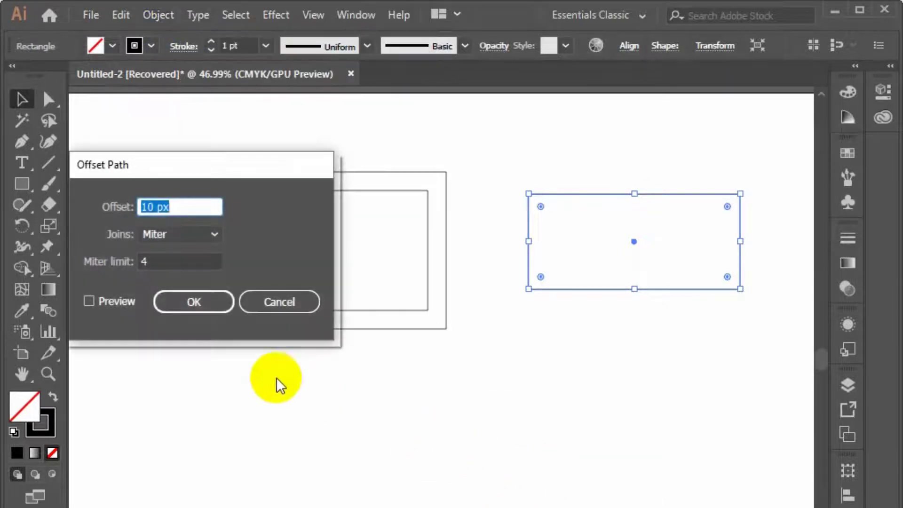
pyautogui.click(104, 301)
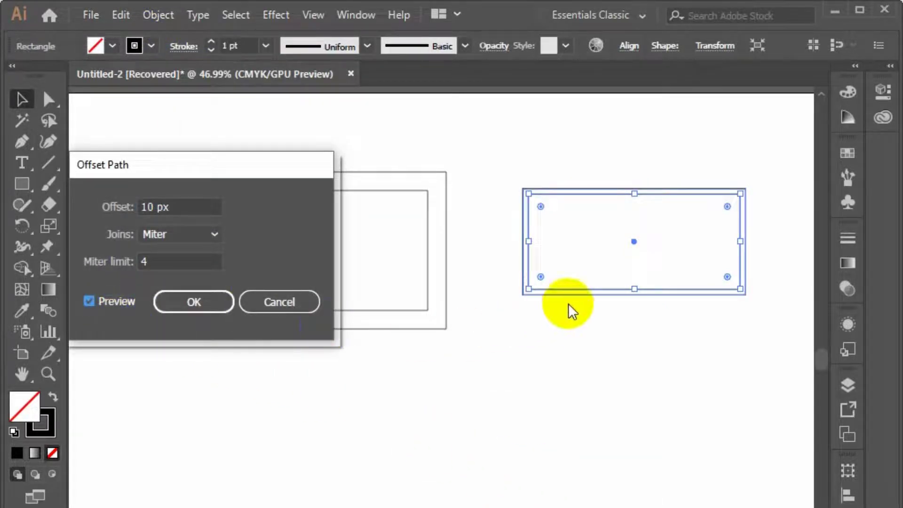
pyautogui.click(170, 208)
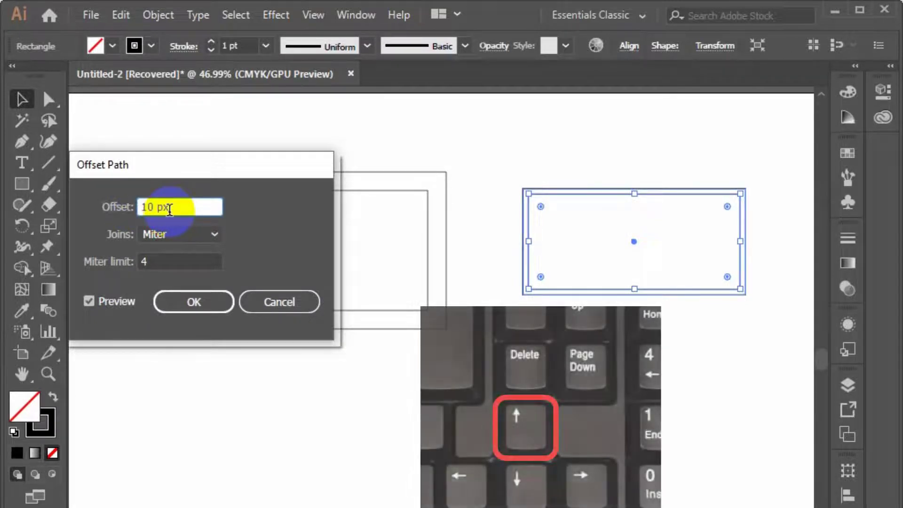
pyautogui.press('Up')
pyautogui.press('Up')
pyautogui.press('Up')
pyautogui.press('Up')
pyautogui.press('Up')
pyautogui.press('Up')
pyautogui.press('Up')
pyautogui.press('Up')
pyautogui.press('Up')
pyautogui.press('Up')
pyautogui.press('Up')
pyautogui.press('Up')
pyautogui.press('Up')
pyautogui.press('Up')
pyautogui.press('Up')
pyautogui.press('Up')
pyautogui.press('Up')
pyautogui.press('Up')
pyautogui.press('Up')
pyautogui.press('Up')
pyautogui.press('Up')
pyautogui.press('Up')
pyautogui.press('Up')
pyautogui.press('Up')
pyautogui.press('Up')
pyautogui.press('Up')
pyautogui.press('Up')
pyautogui.press('Up')
pyautogui.press('Up')
pyautogui.press('Up')
pyautogui.press('Up')
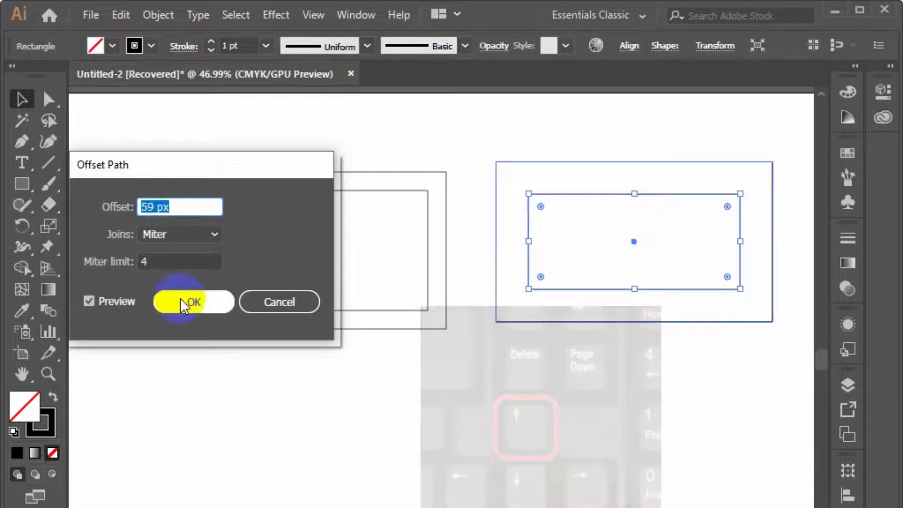
pyautogui.click(179, 299)
pyautogui.click(502, 398)
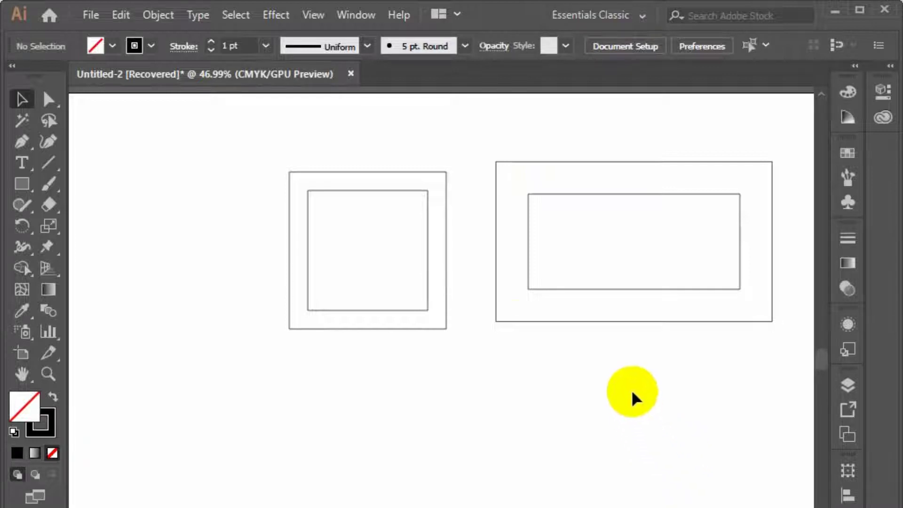
pyautogui.click(158, 14)
pyautogui.moveTo(284, 409)
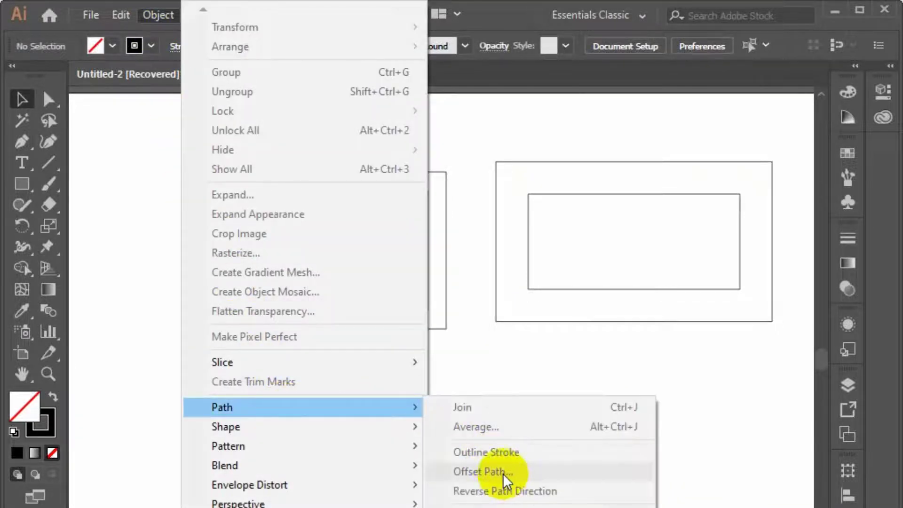
pyautogui.click(627, 385)
# Delete both concentric squares and both wide rectangles from the artboard
pyautogui.moveTo(688, 412); pyautogui.dragTo(351, 238)
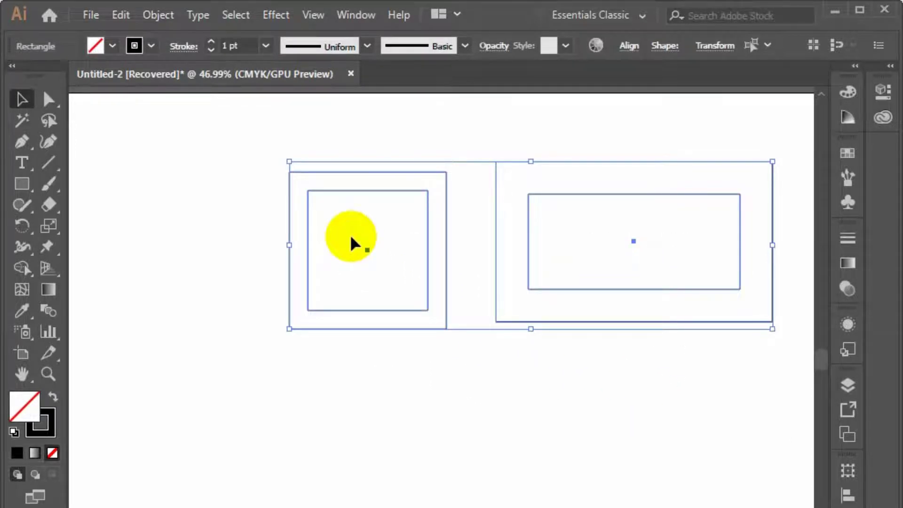
pyautogui.press('Delete')
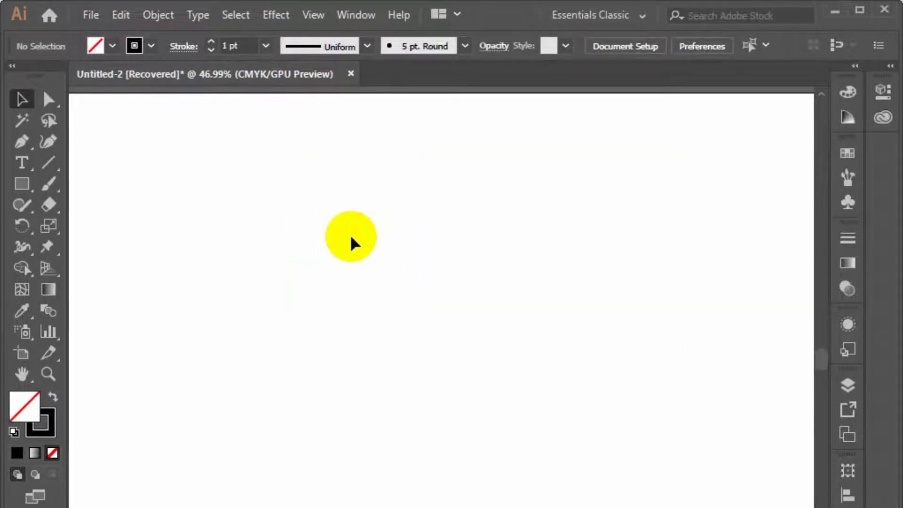
# Add a point text object reading "HGS" on the empty artboard
pyautogui.click(23, 163)
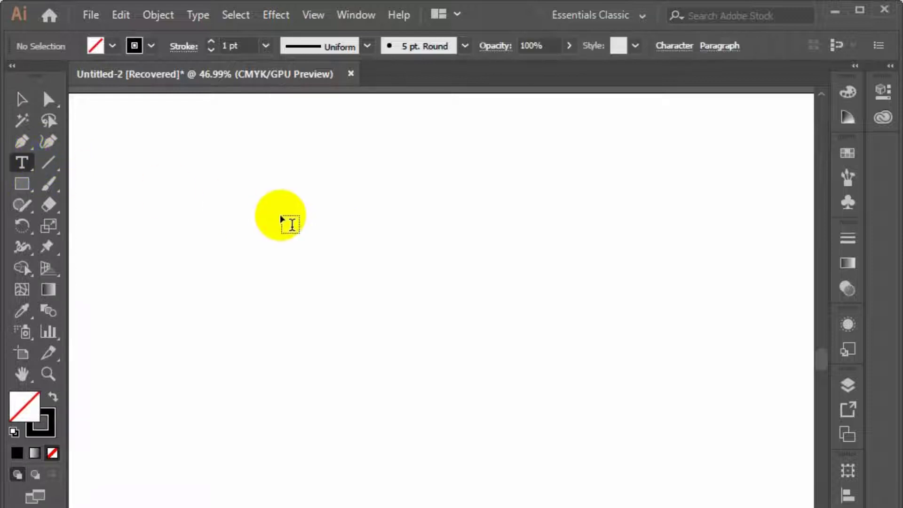
pyautogui.click(224, 210)
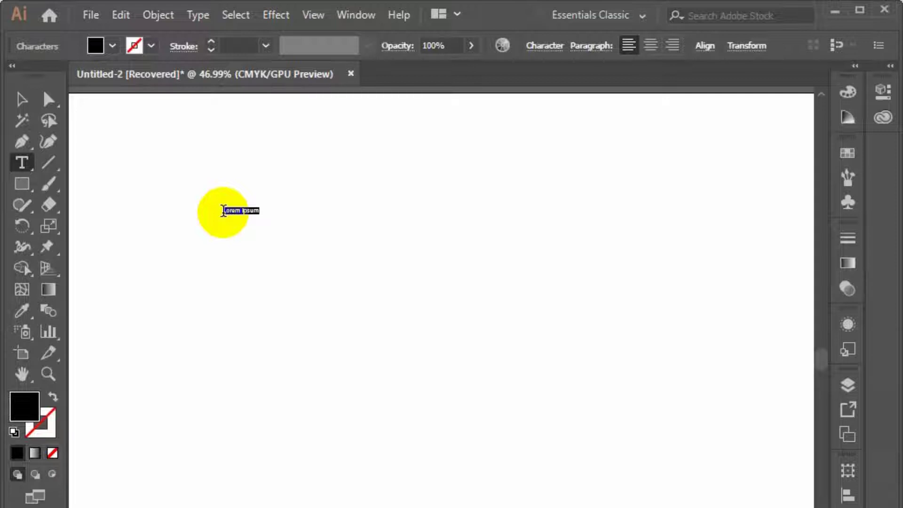
pyautogui.press('BackSpace')
pyautogui.write('HGS')
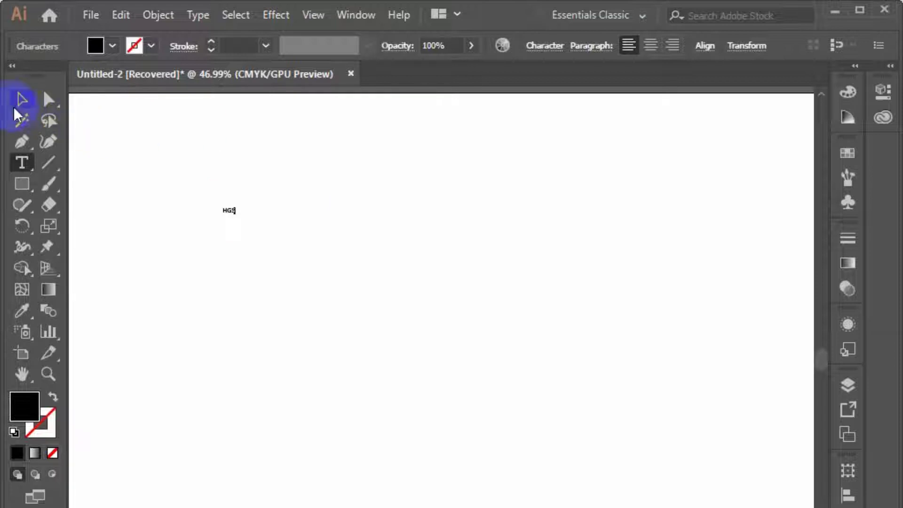
# Enlarge the HGS text to about 220 pt, move it toward the artboard's upper left, and deselect it
pyautogui.click(21, 99)
pyautogui.moveTo(238, 218); pyautogui.dragTo(460, 400)
pyautogui.moveTo(403, 367); pyautogui.dragTo(325, 232)
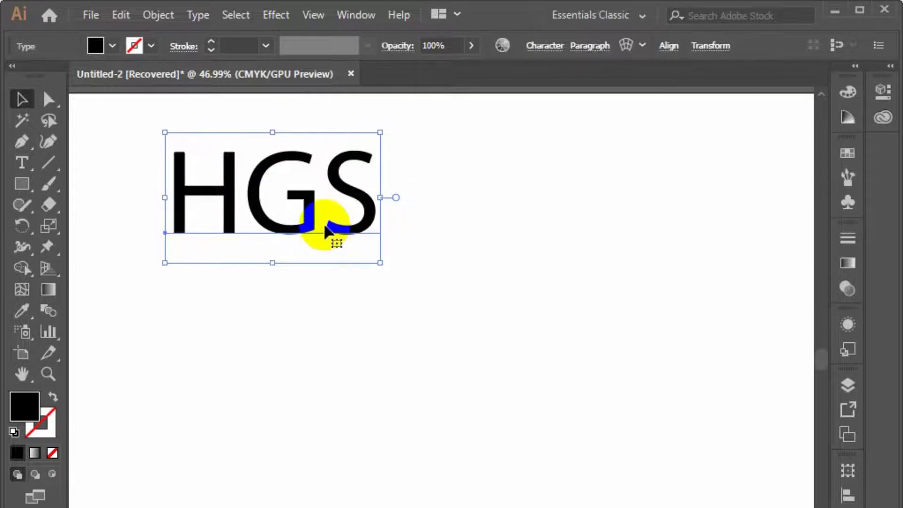
pyautogui.click(426, 276)
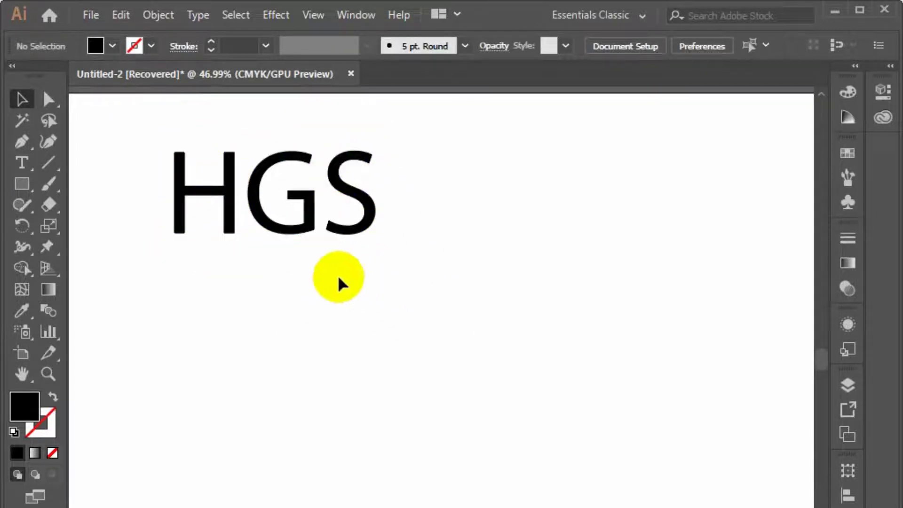
# Check whether Offset Path is available for the selected live HGS text
pyautogui.moveTo(440, 338); pyautogui.dragTo(301, 236)
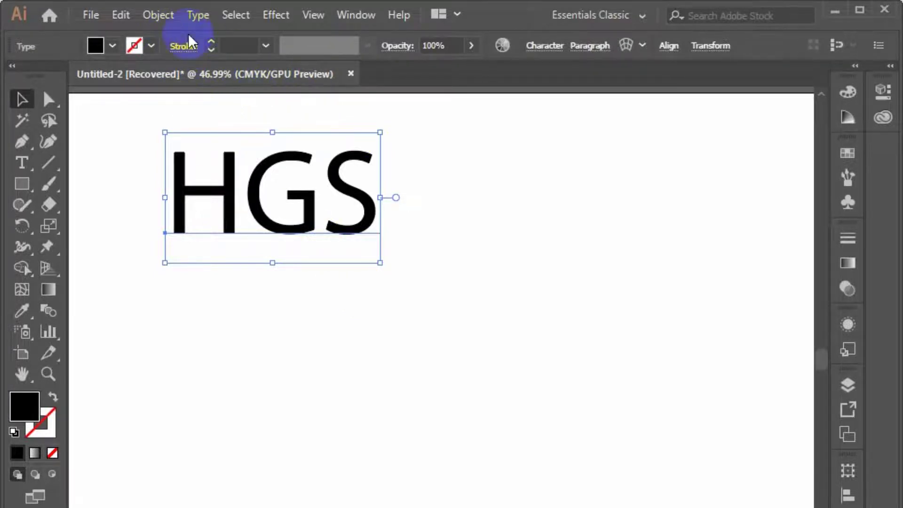
pyautogui.click(160, 15)
pyautogui.moveTo(247, 410)
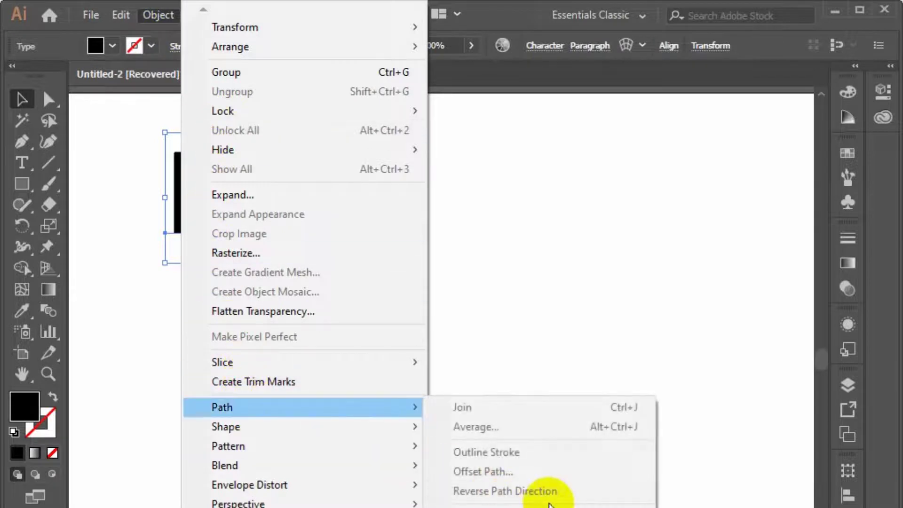
pyautogui.click(468, 284)
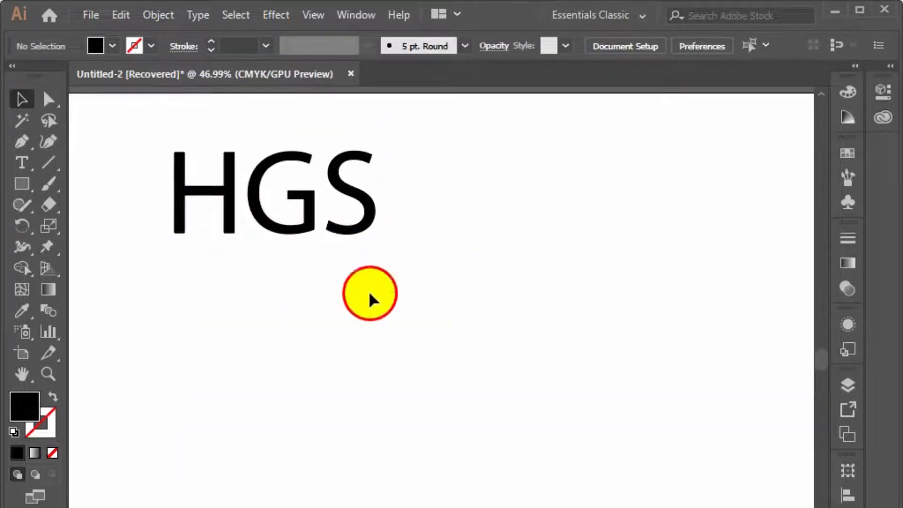
# Change the HGS text's font to Cooper Black and deselect the text
pyautogui.moveTo(369, 292); pyautogui.dragTo(254, 226)
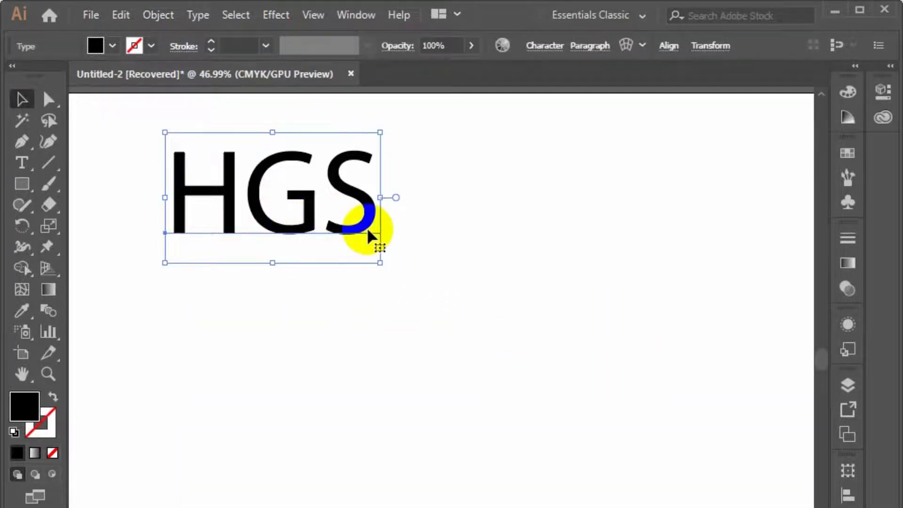
pyautogui.click(540, 44)
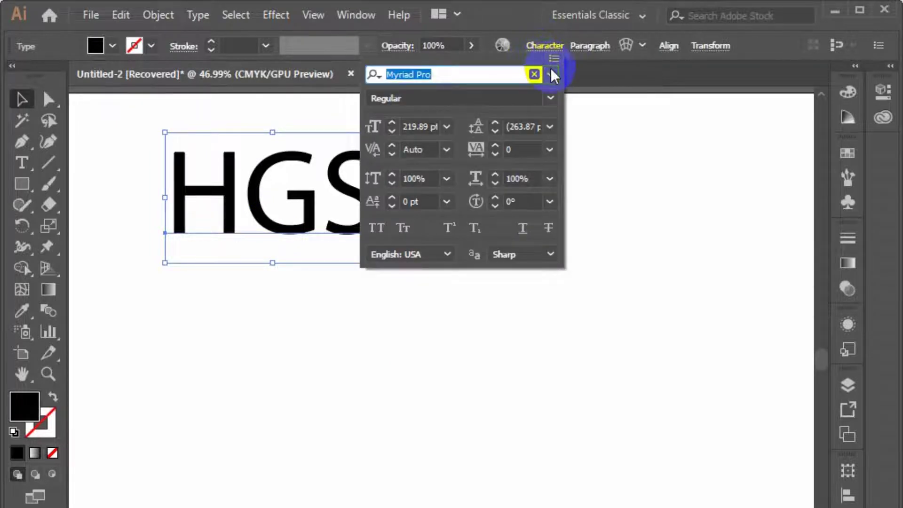
pyautogui.click(551, 73)
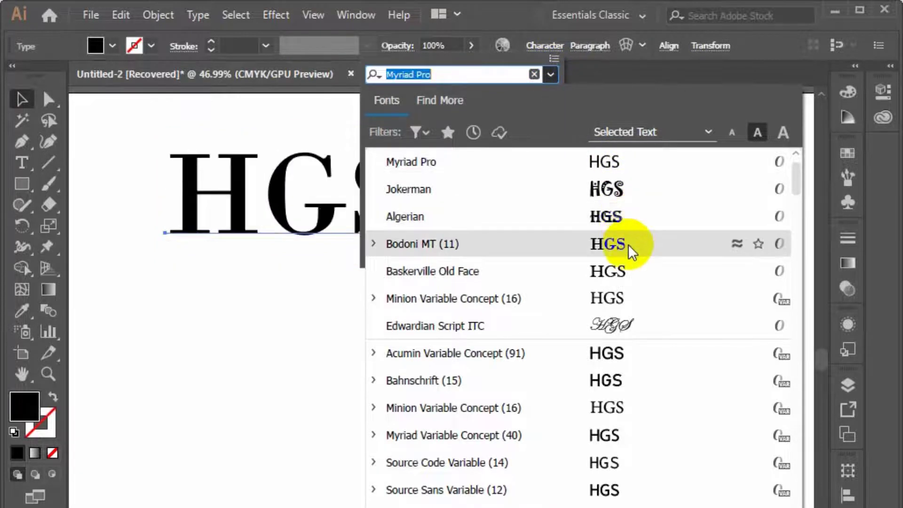
pyautogui.scroll(-8, 607, 400)
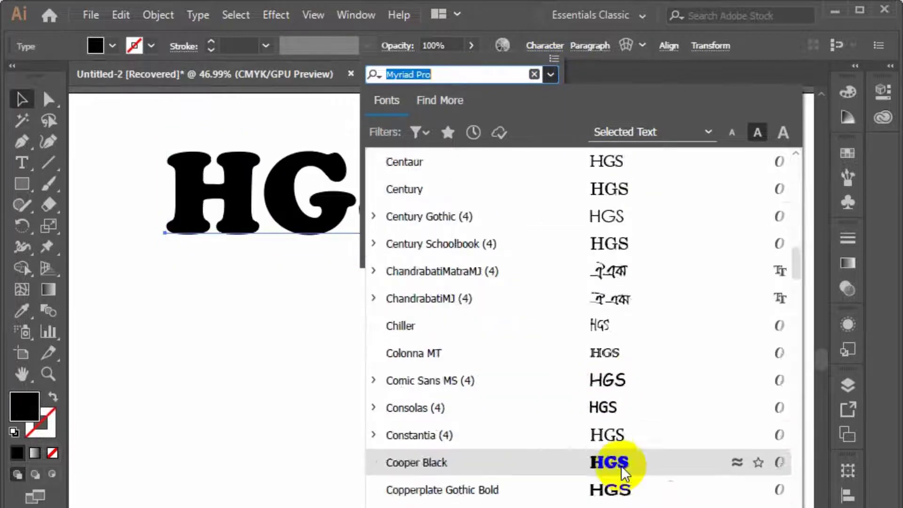
pyautogui.click(621, 465)
pyautogui.click(561, 389)
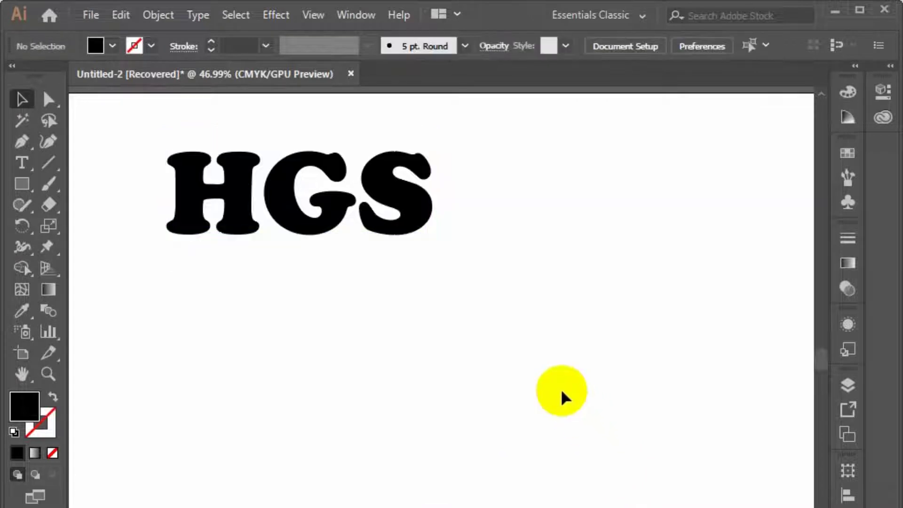
# Check the availability of Offset Path again for the HGS text in Cooper Black
pyautogui.click(341, 229)
pyautogui.click(145, 11)
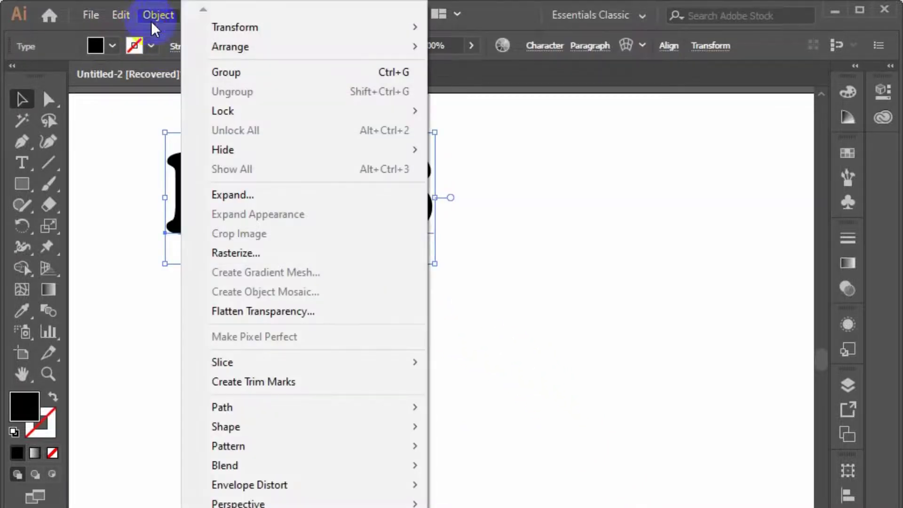
pyautogui.moveTo(272, 407)
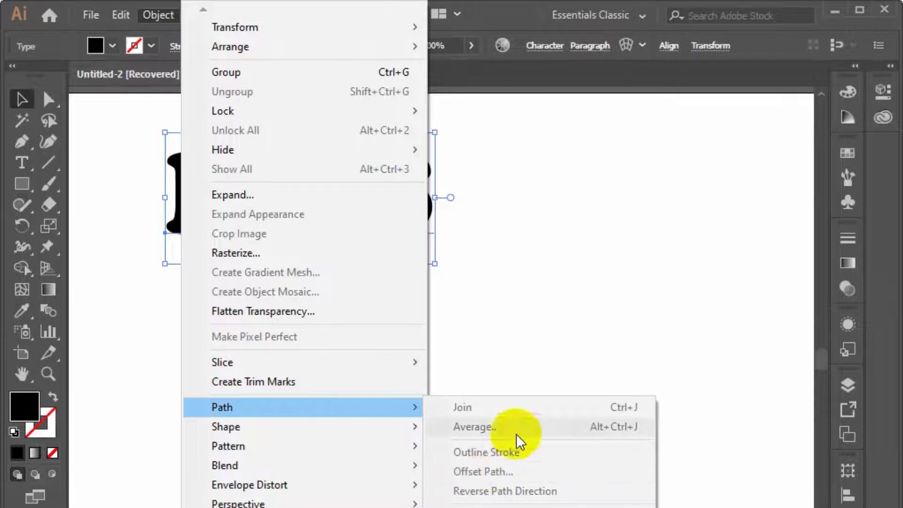
pyautogui.click(489, 314)
# Move the HGS text slightly down and to the right, and convert it to outlines
pyautogui.click(297, 229)
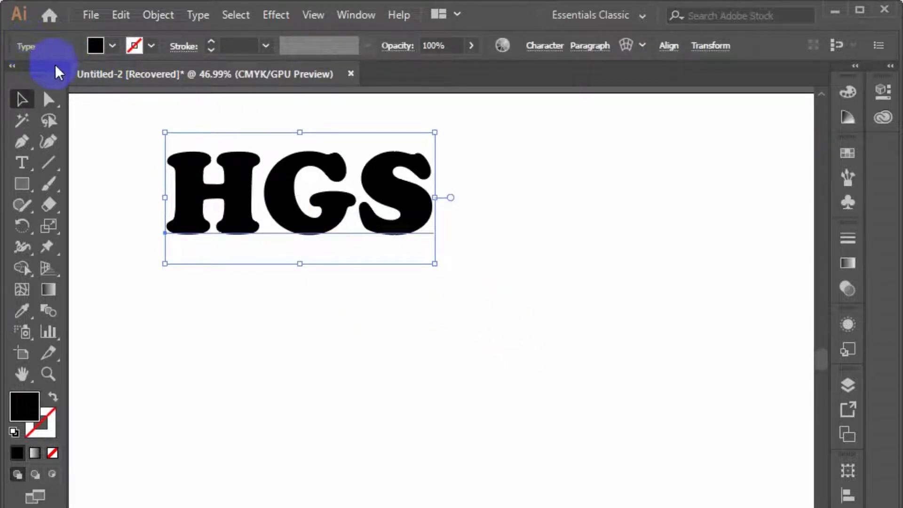
pyautogui.click(224, 170)
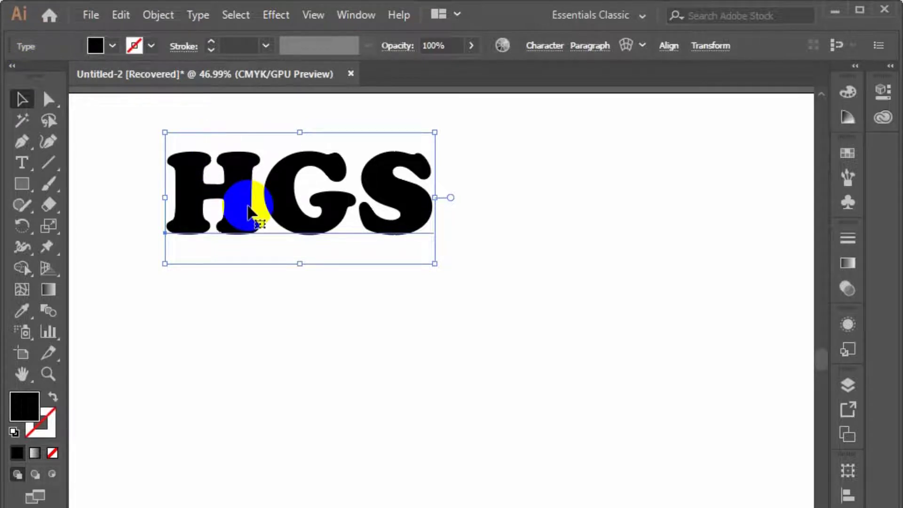
pyautogui.rightClick(281, 225)
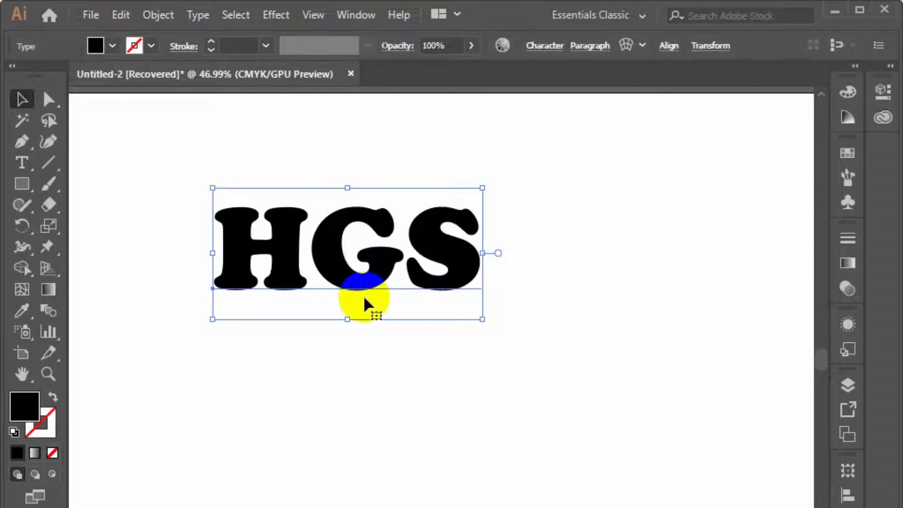
pyautogui.rightClick(355, 276)
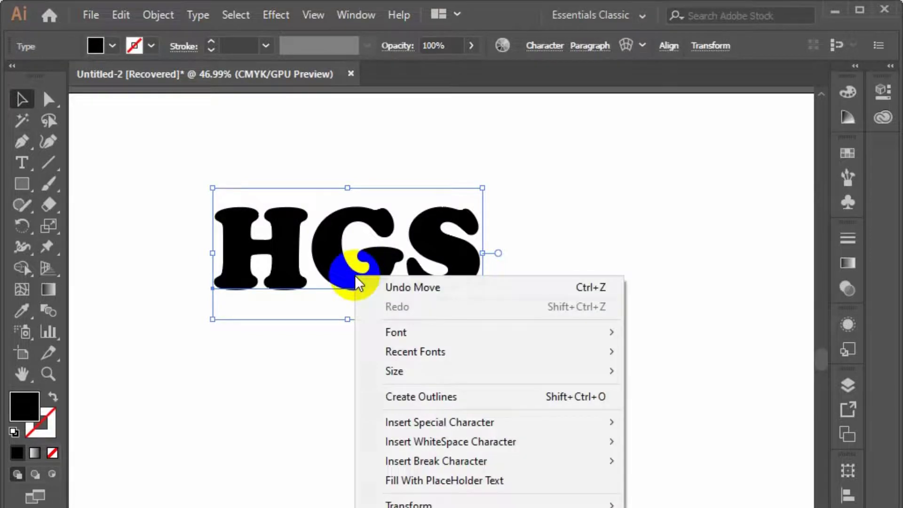
pyautogui.click(435, 395)
pyautogui.click(331, 270)
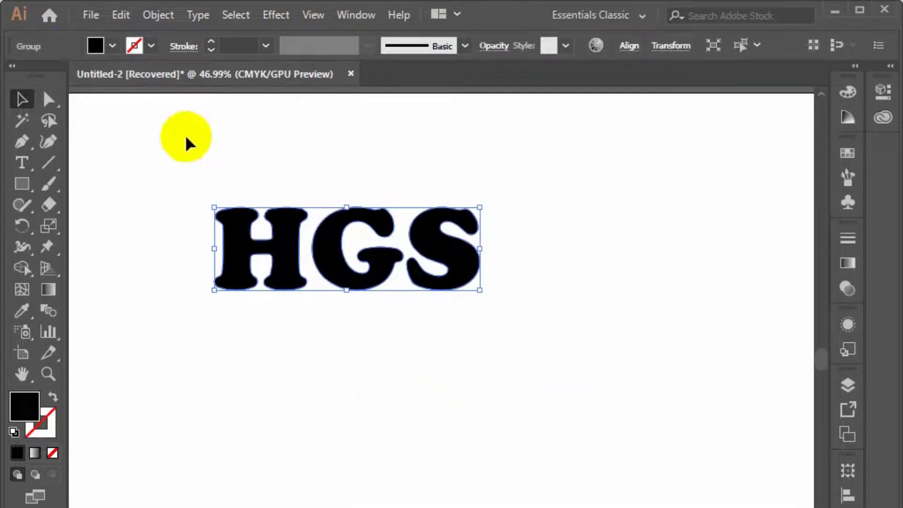
# Ungroup the outlined HGS letters and deselect them
pyautogui.rightClick(316, 216)
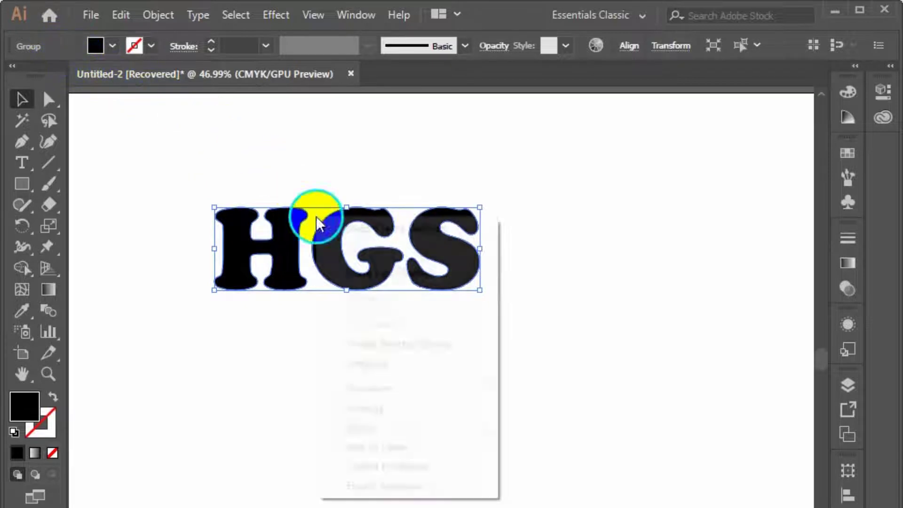
pyautogui.click(430, 362)
pyautogui.moveTo(171, 131); pyautogui.dragTo(539, 405)
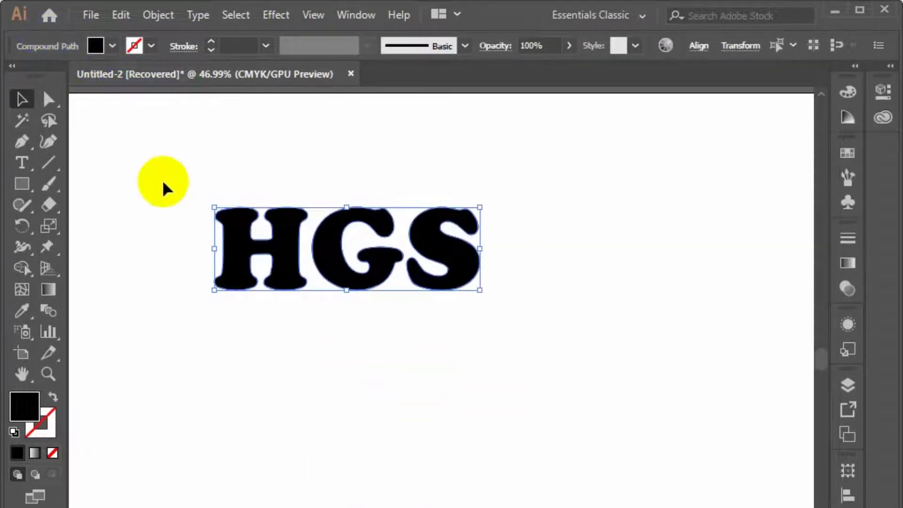
pyautogui.click(413, 351)
# Draw a tall black rectangle below the H, delete it, and select the outlined letters
pyautogui.click(21, 183)
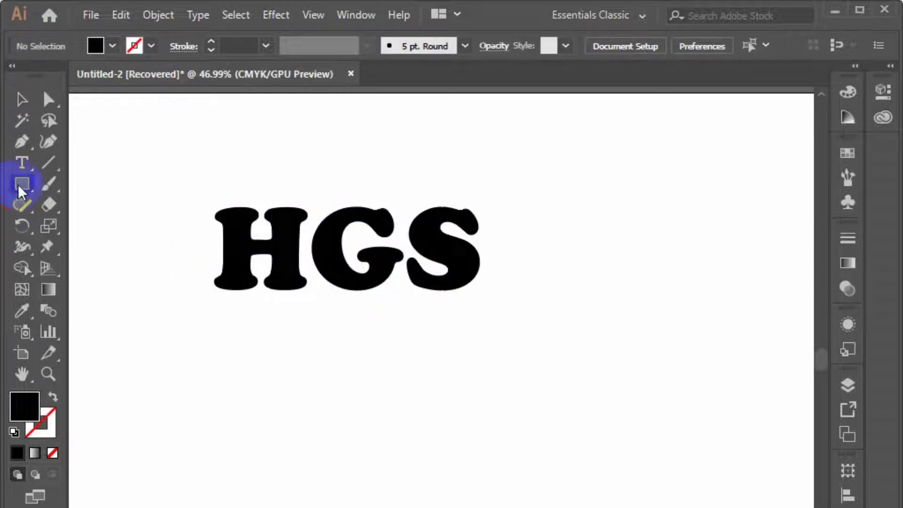
pyautogui.moveTo(214, 320); pyautogui.dragTo(287, 445)
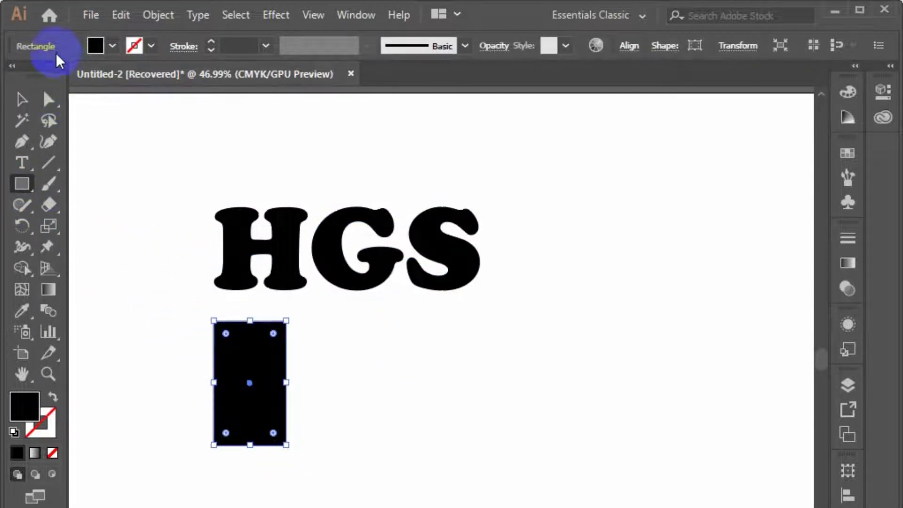
pyautogui.click(22, 108)
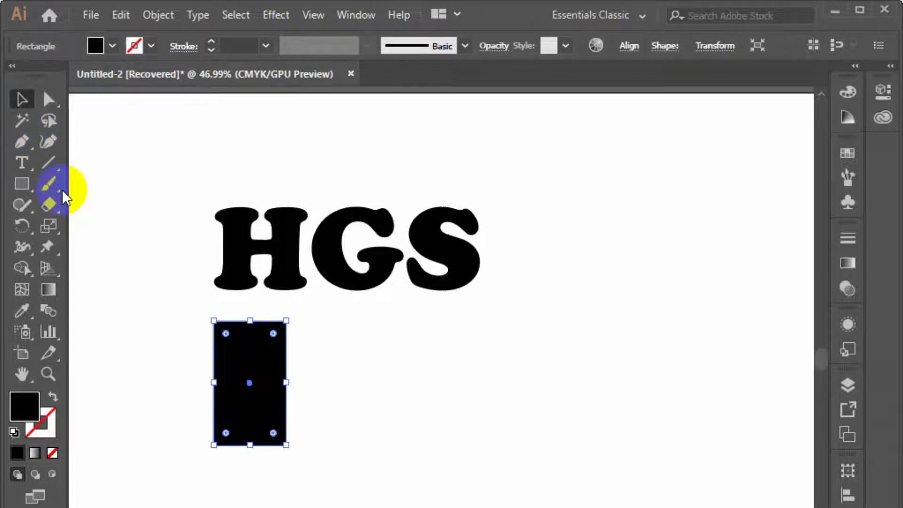
pyautogui.press('Delete')
pyautogui.moveTo(172, 165); pyautogui.dragTo(517, 357)
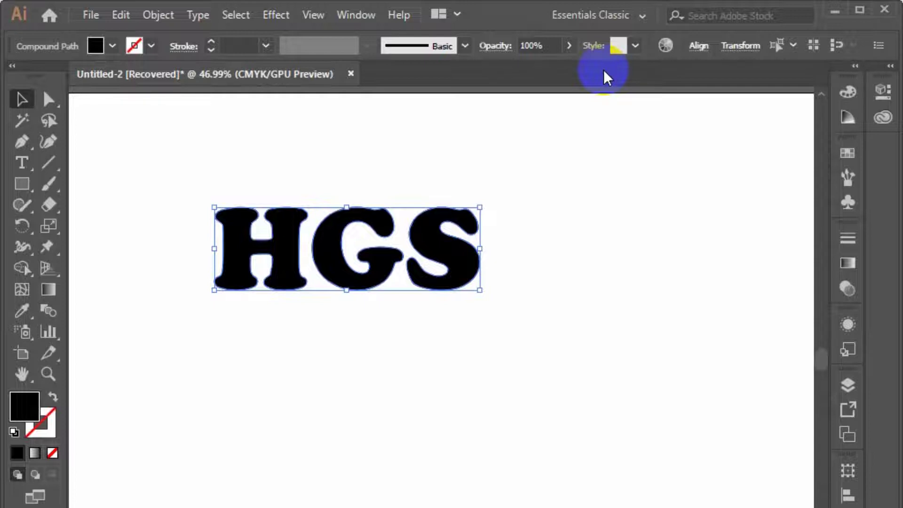
# Undo the rectangle, the ungrouping, the outline conversion and the move to restore the live HGS text
pyautogui.hotkey('ctrl', 'z')
pyautogui.hotkey('ctrl', 'z')
pyautogui.hotkey('ctrl', 'z')
pyautogui.hotkey('ctrl', 'z')
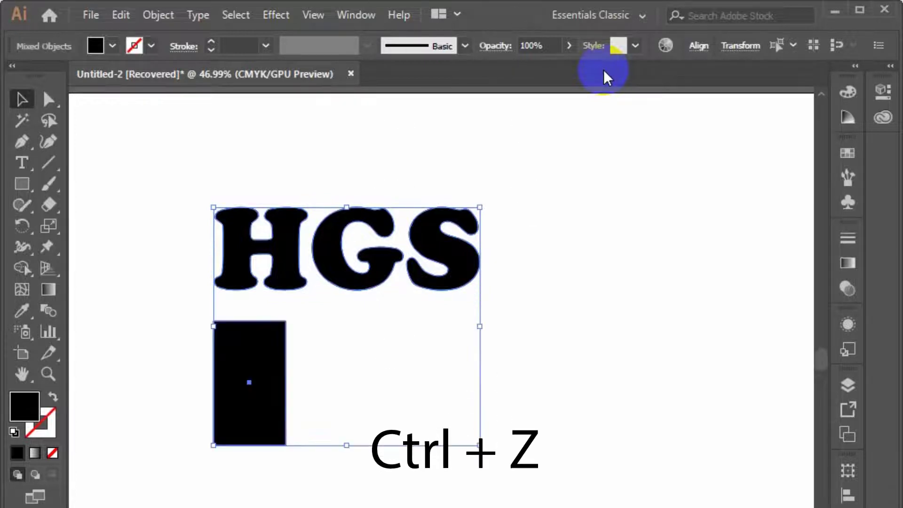
pyautogui.hotkey('ctrl', 'z')
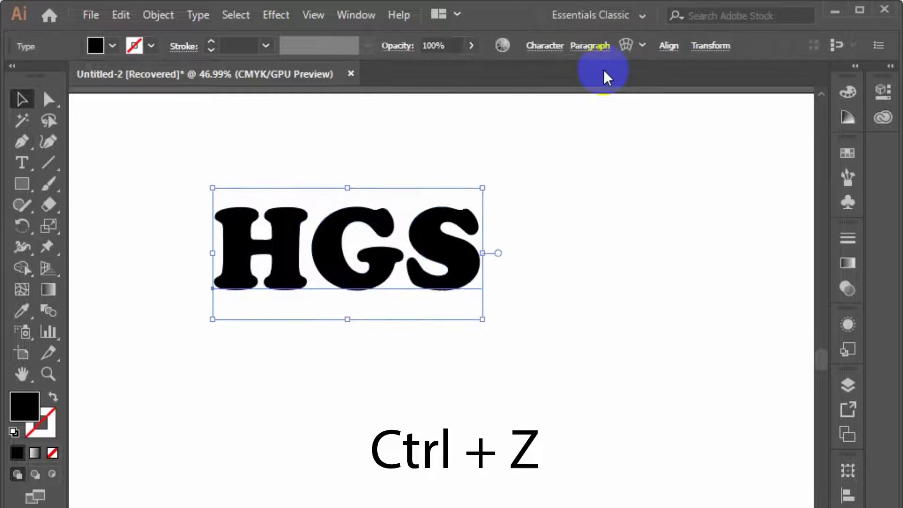
pyautogui.hotkey('ctrl', 'z')
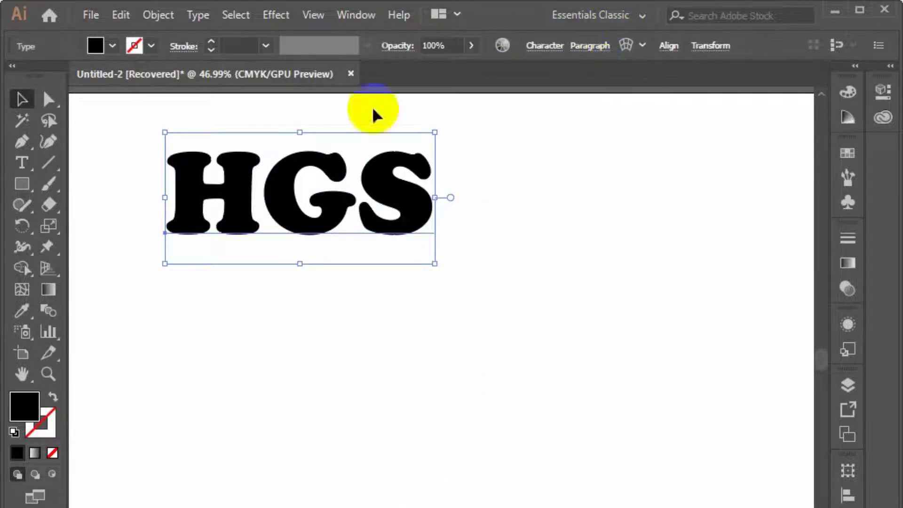
# Convert the live HGS text to outlines
pyautogui.click(542, 47)
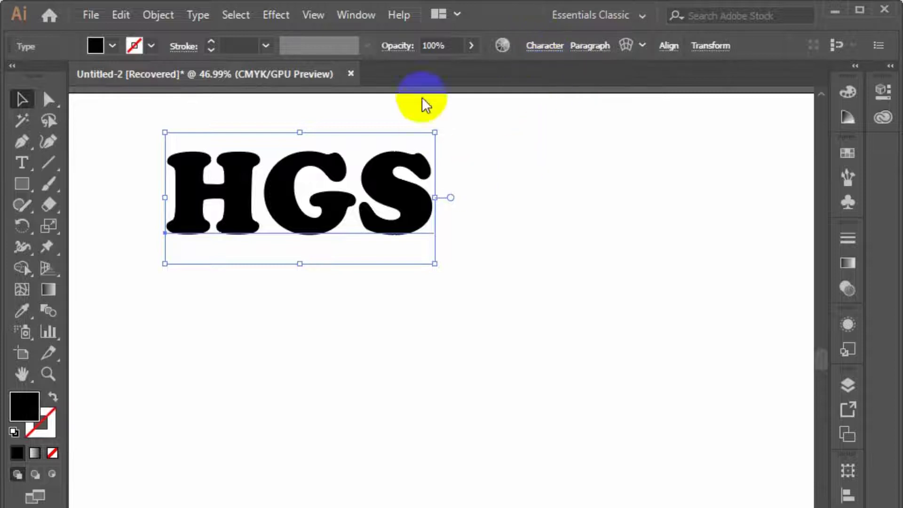
pyautogui.rightClick(342, 204)
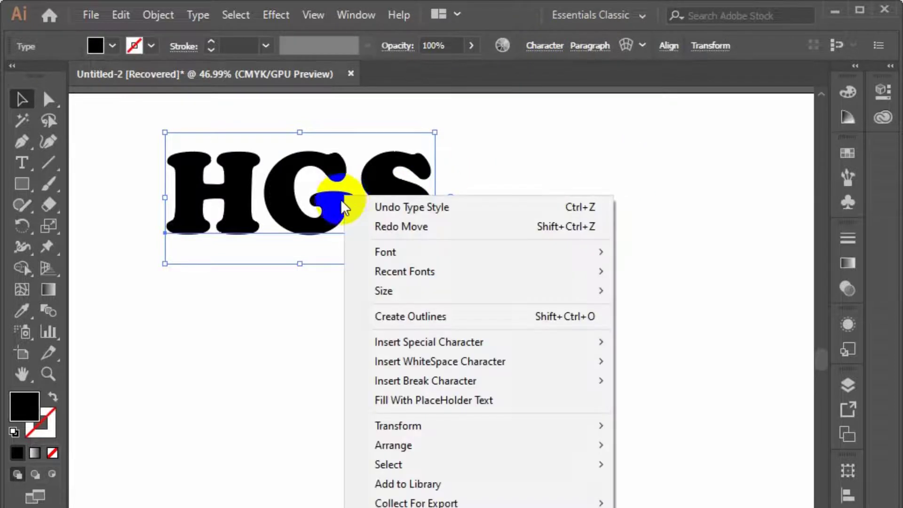
pyautogui.click(425, 312)
# Move the outlined HGS slightly down and to the right, and place two copies side by side below it
pyautogui.moveTo(401, 229); pyautogui.dragTo(424, 270)
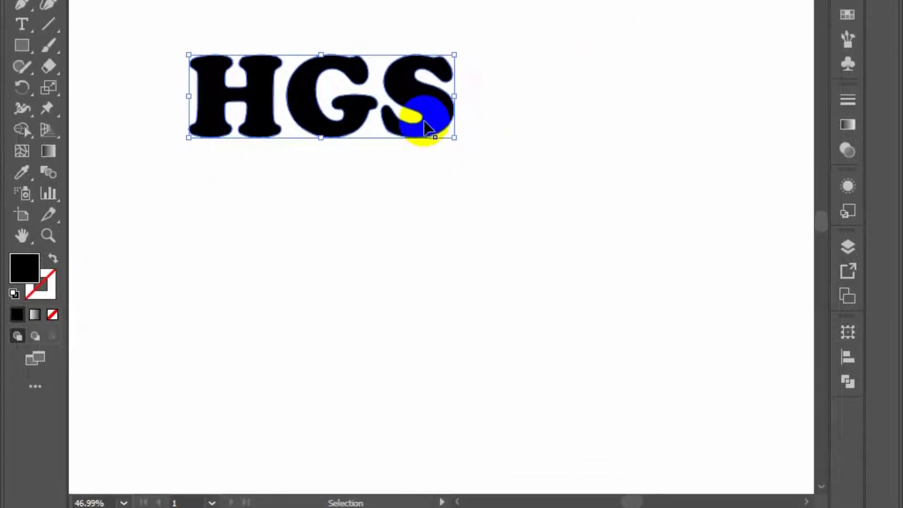
pyautogui.moveTo(426, 120); pyautogui.dragTo(755, 387)
pyautogui.click(535, 371)
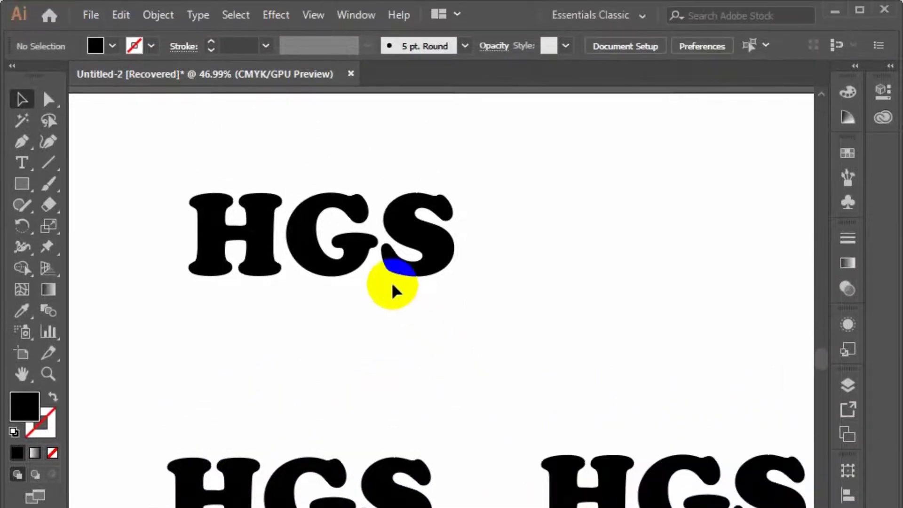
# Start an Offset Path on the uppermost outlined HGS with the preview enabled and the dialog clear of the artwork
pyautogui.click(359, 253)
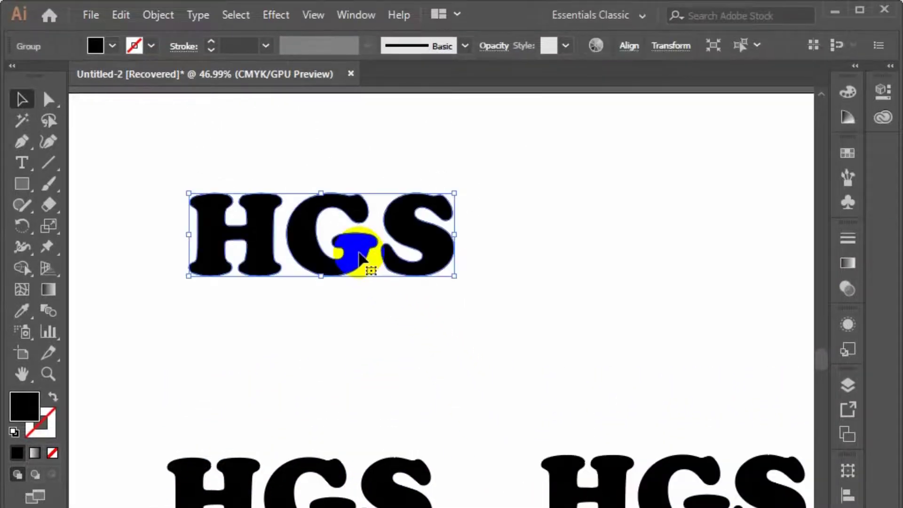
pyautogui.click(154, 6)
pyautogui.moveTo(298, 407)
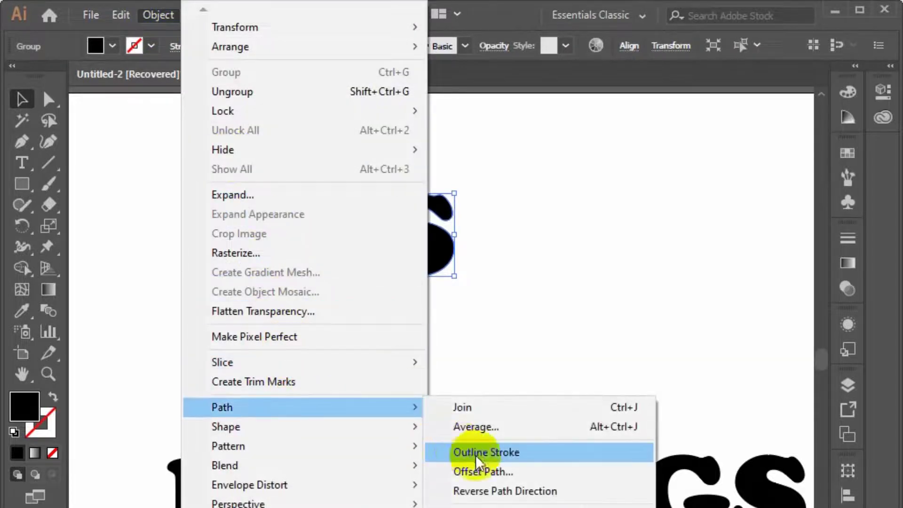
pyautogui.click(497, 473)
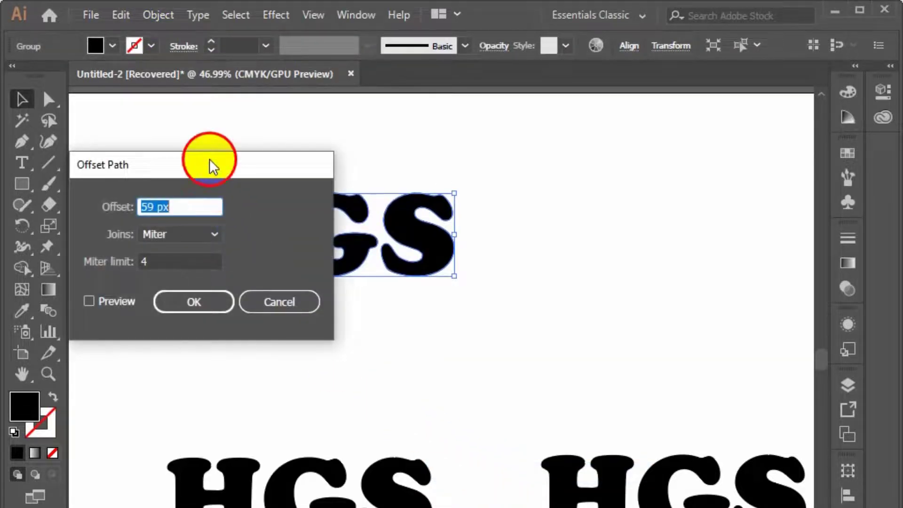
pyautogui.moveTo(210, 160); pyautogui.dragTo(662, 193)
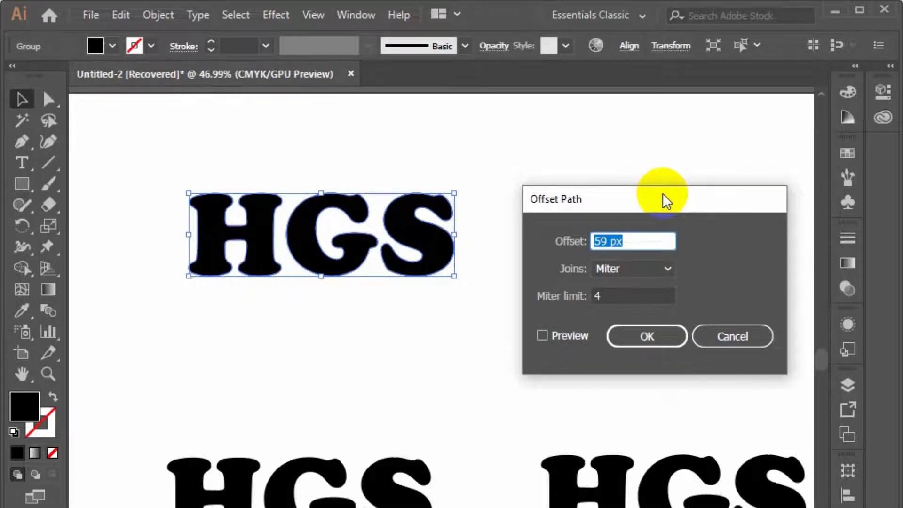
pyautogui.click(543, 337)
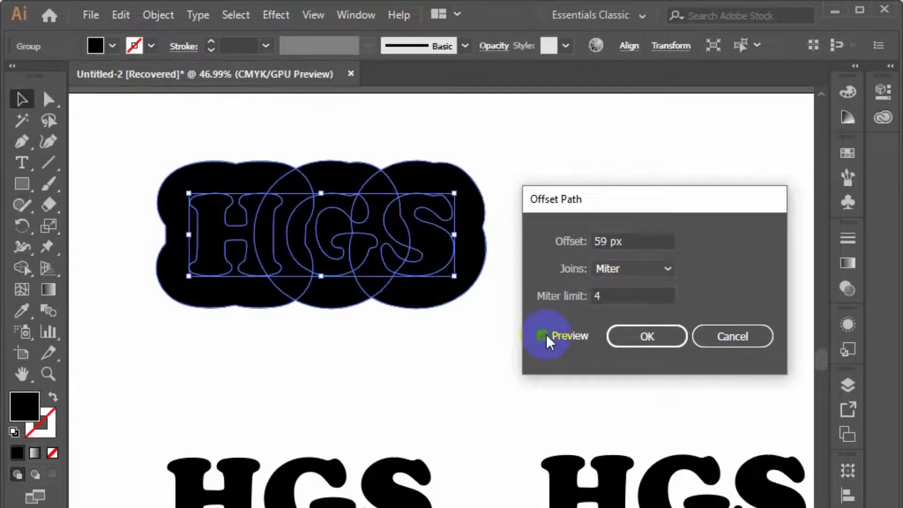
# Set the HGS path offset to 14 px, apply it, and deselect the result
pyautogui.click(610, 242)
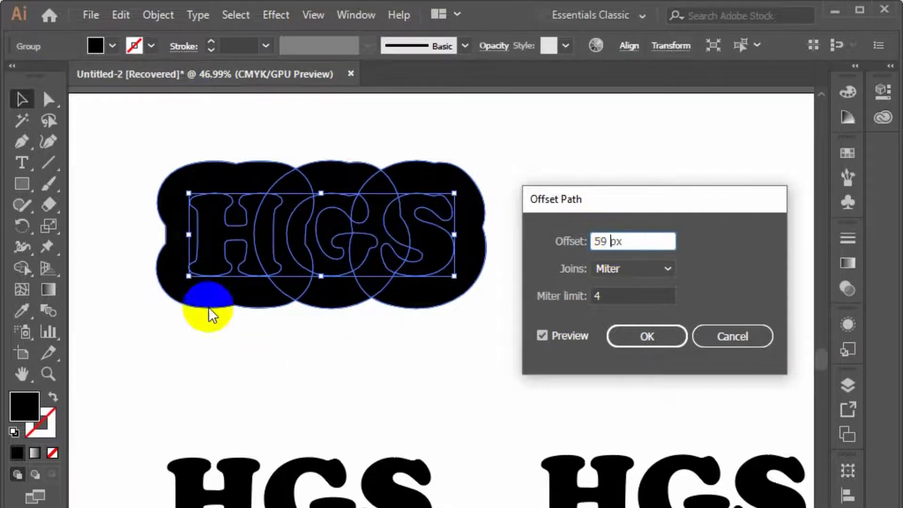
pyautogui.press('Down')
pyautogui.press('Down')
pyautogui.press('Down')
pyautogui.press('Down')
pyautogui.press('Down')
pyautogui.press('Down')
pyautogui.press('Down')
pyautogui.press('Down')
pyautogui.press('Down')
pyautogui.press('Down')
pyautogui.press('Down')
pyautogui.press('Down')
pyautogui.press('Down')
pyautogui.press('Down')
pyautogui.press('Down')
pyautogui.press('Down')
pyautogui.press('Down')
pyautogui.press('Down')
pyautogui.press('Down')
pyautogui.press('Down')
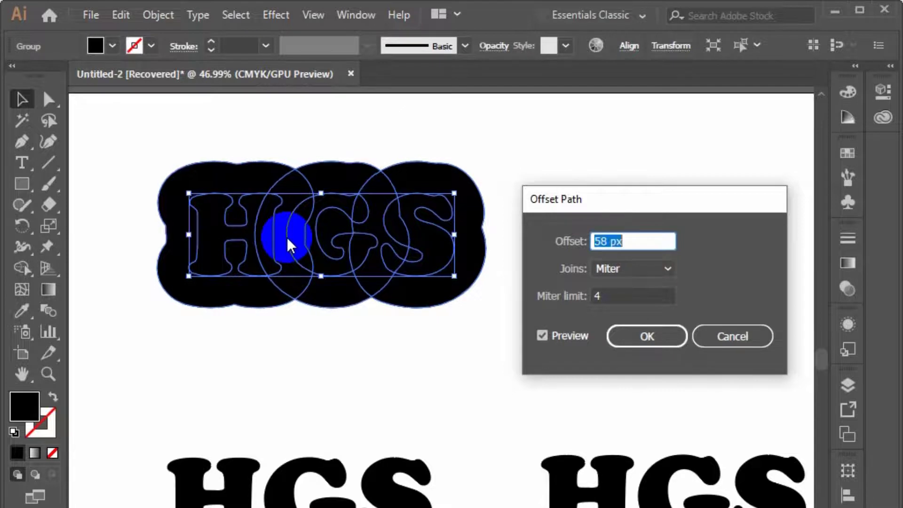
pyautogui.press('Down')
pyautogui.press('Down')
pyautogui.press('Down')
pyautogui.press('Down')
pyautogui.press('Down')
pyautogui.press('Down')
pyautogui.press('Down')
pyautogui.press('Down')
pyautogui.press('Down')
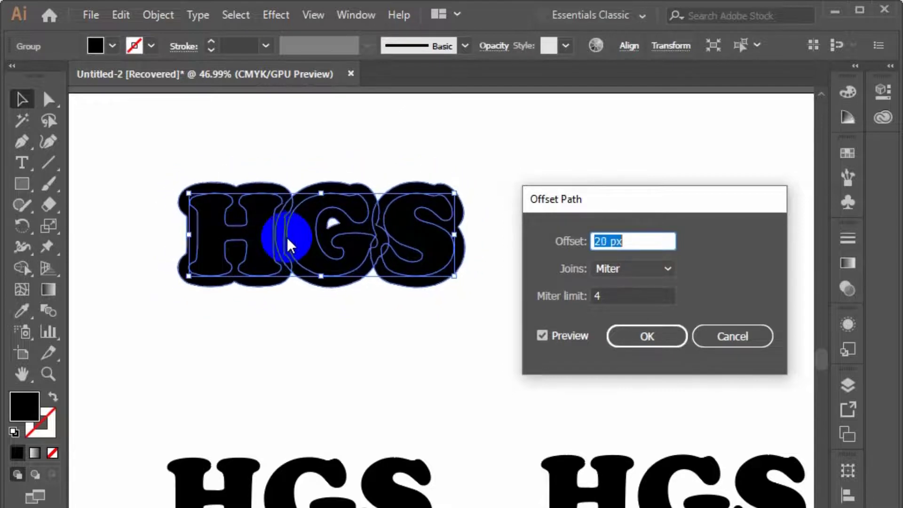
pyautogui.press('Down')
pyautogui.press('Down')
pyautogui.press('Down')
pyautogui.press('Down')
pyautogui.press('Down')
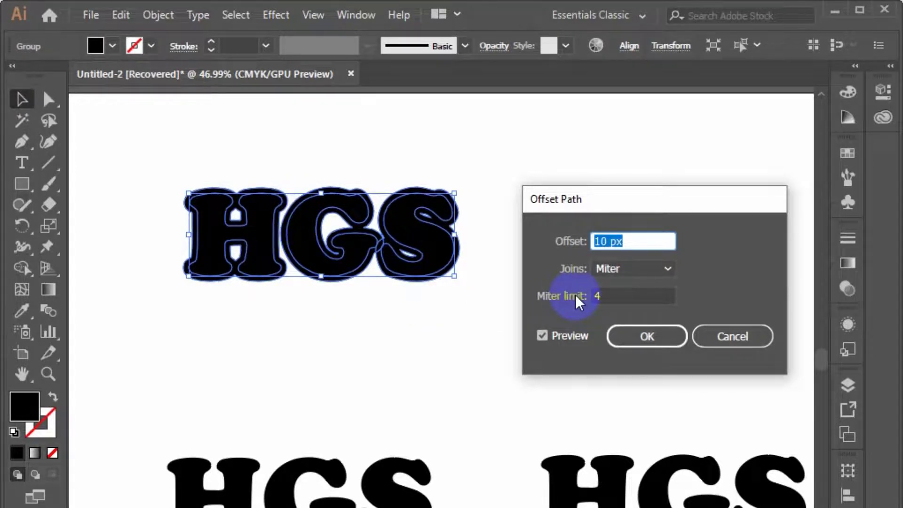
pyautogui.press('Up')
pyautogui.press('Up')
pyautogui.press('Up')
pyautogui.press('Up')
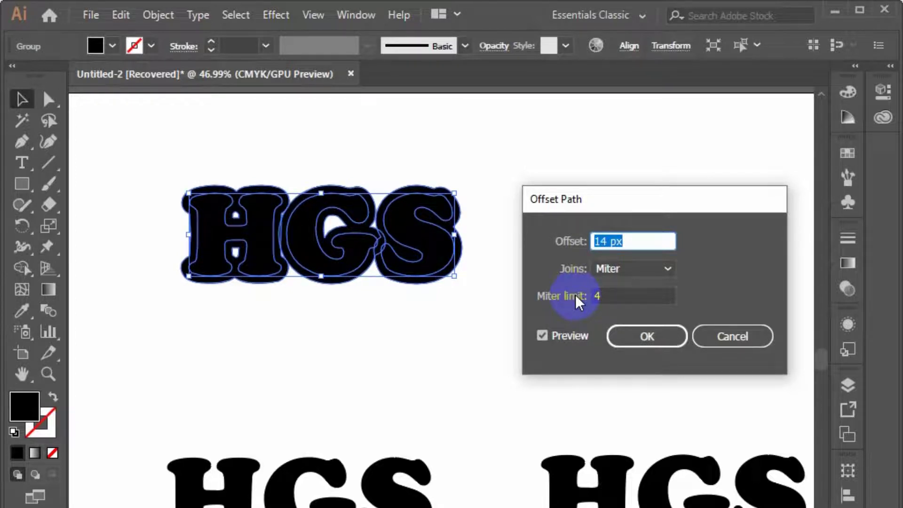
pyautogui.click(674, 345)
pyautogui.click(663, 343)
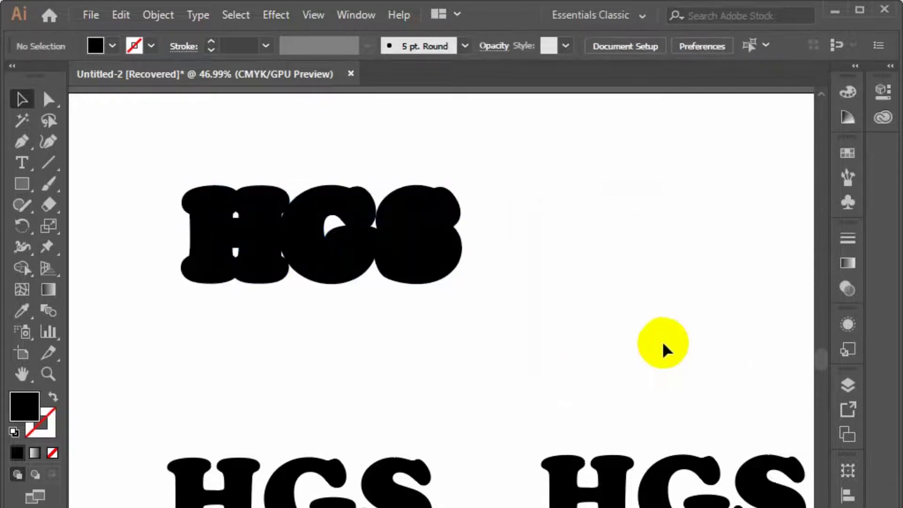
# Draw a wide rectangle beside the offset HGS and swap its fill and stroke so it has only a black outline
pyautogui.click(8, 184)
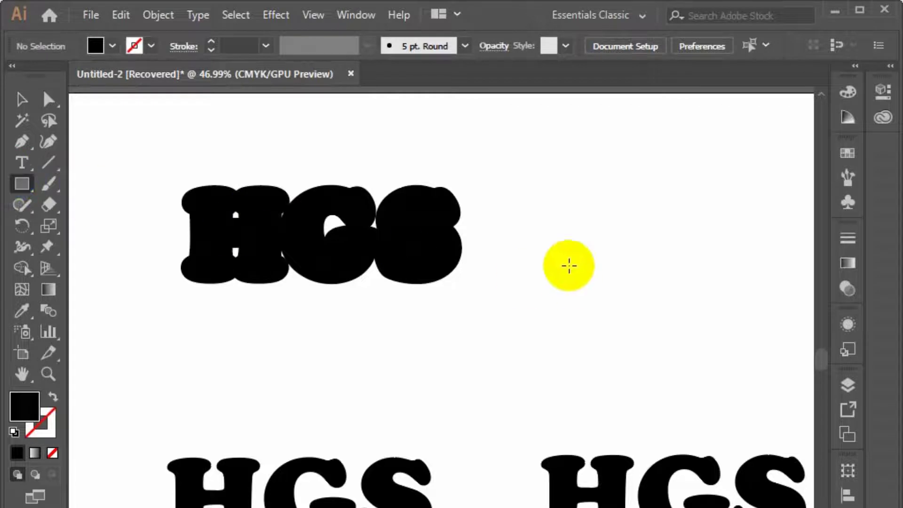
pyautogui.moveTo(584, 229); pyautogui.dragTo(800, 289)
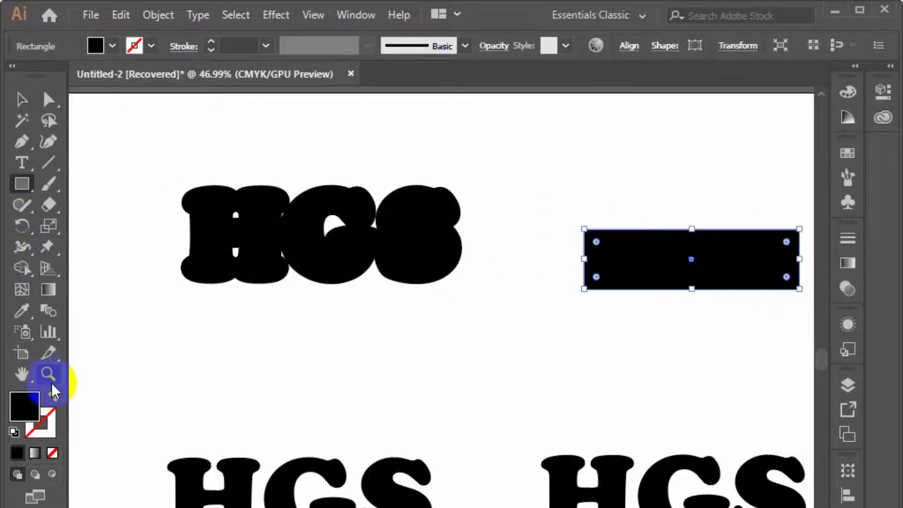
pyautogui.click(54, 396)
pyautogui.click(22, 98)
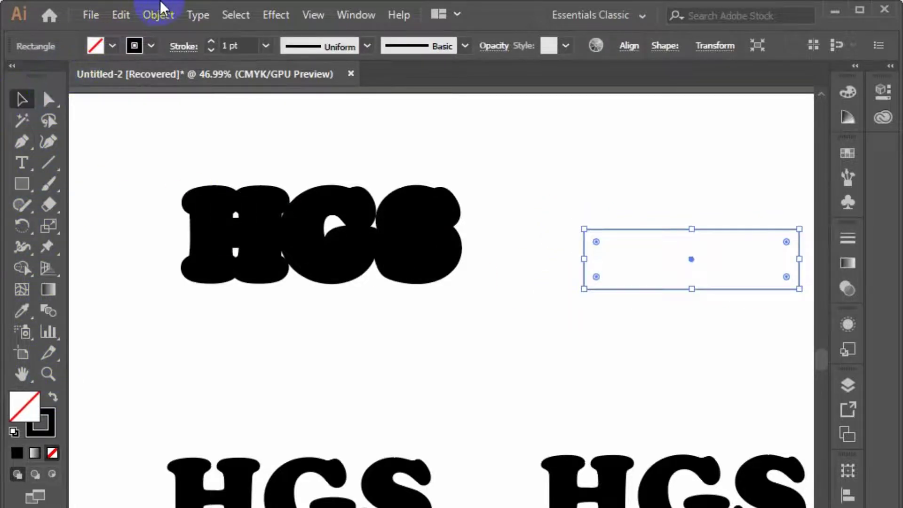
# Offset the outlined rectangle's path by 14 px with preview enabled, and deselect the result
pyautogui.click(160, 13)
pyautogui.moveTo(306, 407)
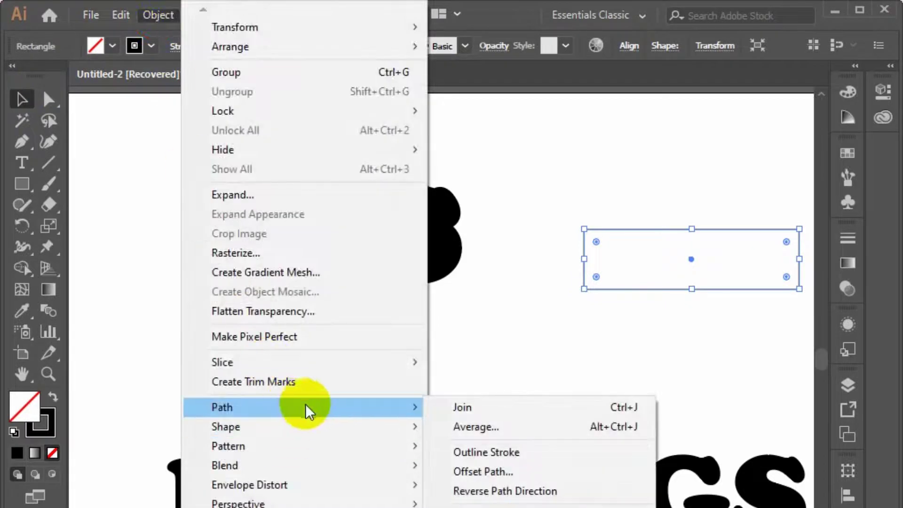
pyautogui.click(518, 474)
pyautogui.moveTo(625, 200); pyautogui.dragTo(239, 232)
pyautogui.click(170, 363)
pyautogui.click(230, 357)
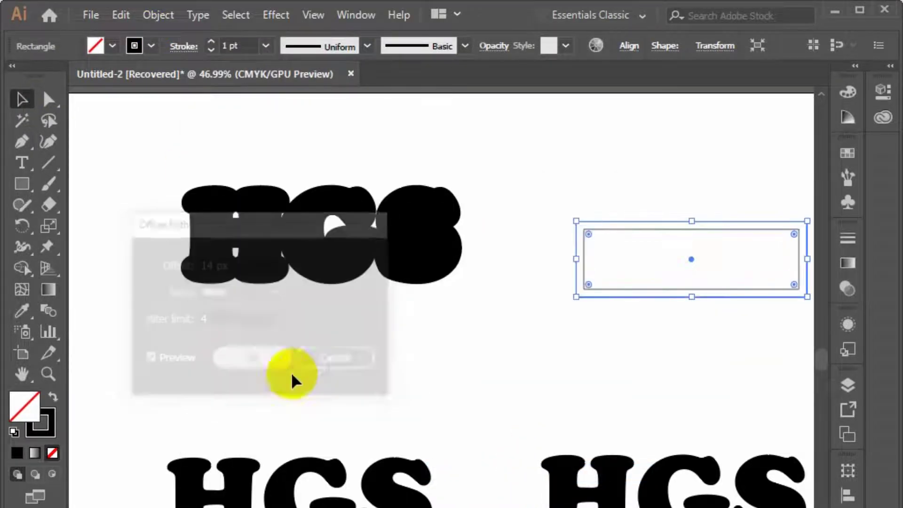
pyautogui.click(460, 422)
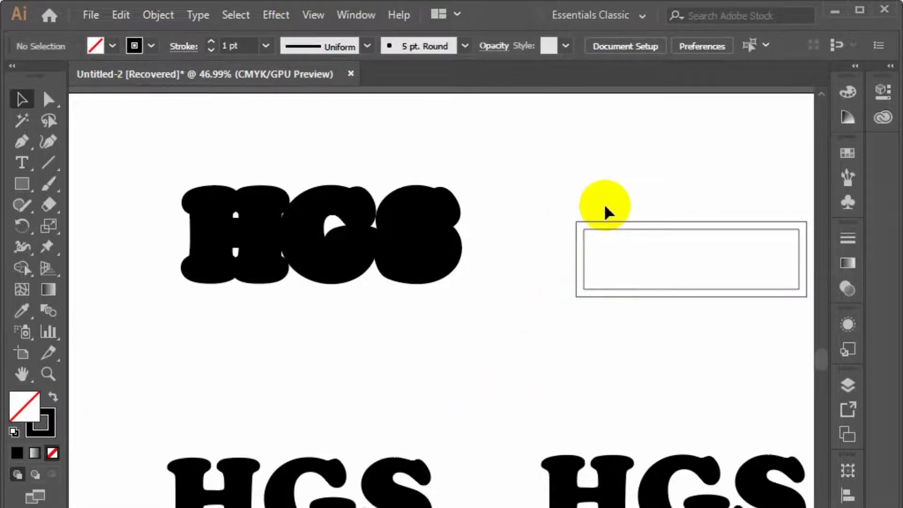
# Check the inner and outer rectangles individually, then delete both from the artboard
pyautogui.click(588, 231)
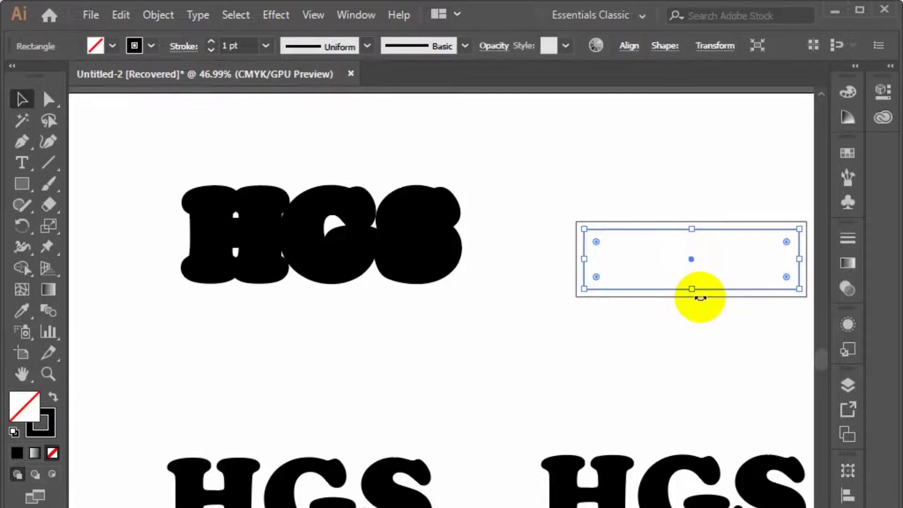
pyautogui.click(708, 320)
pyautogui.click(724, 297)
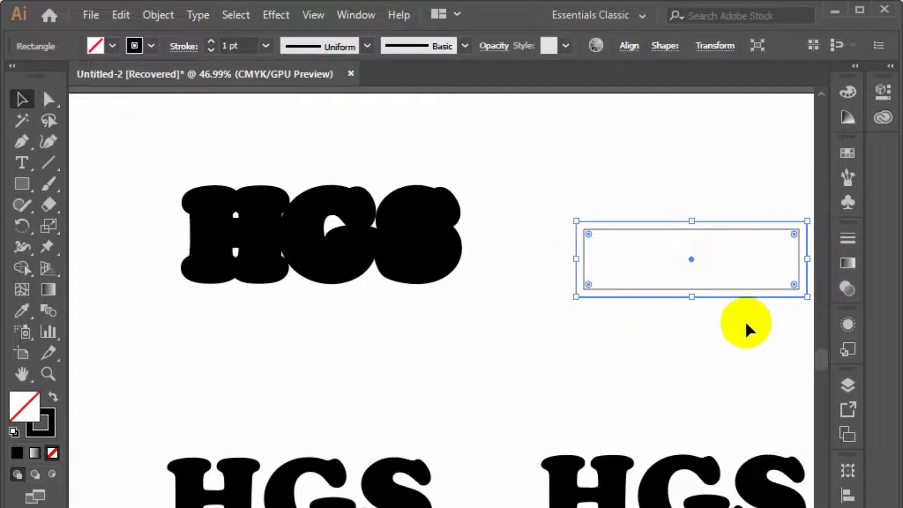
pyautogui.click(618, 291)
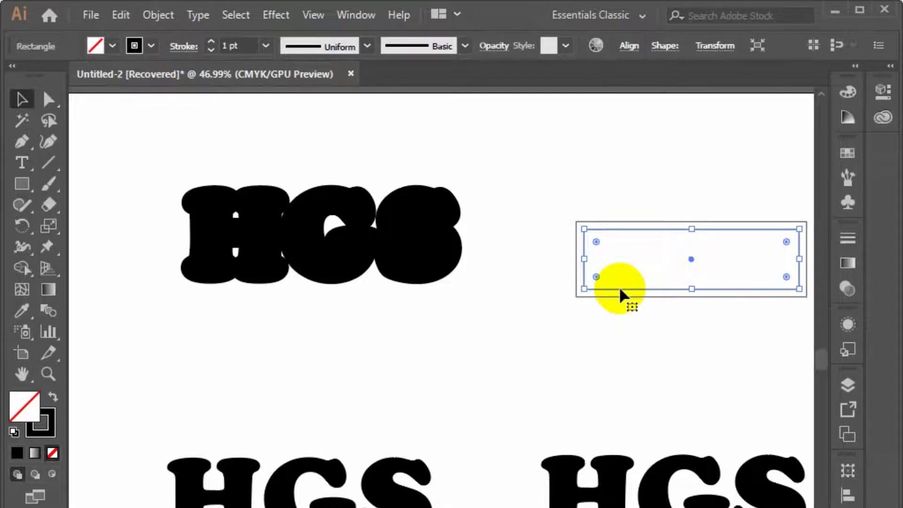
pyautogui.moveTo(555, 211); pyautogui.dragTo(579, 263)
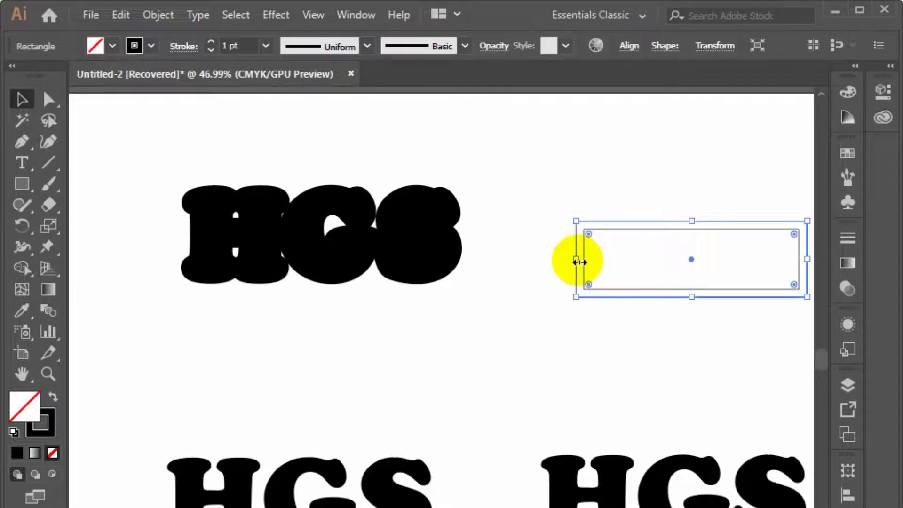
pyautogui.moveTo(552, 191); pyautogui.dragTo(603, 322)
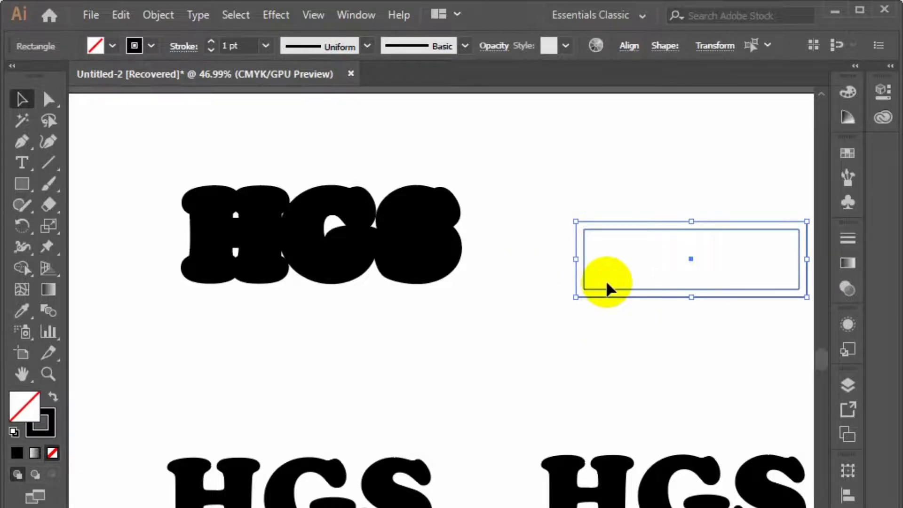
pyautogui.press('Delete')
# Unite the original and 14 px offset outlines of the uppermost HGS with Pathfinder, and deselect the result
pyautogui.click(400, 246)
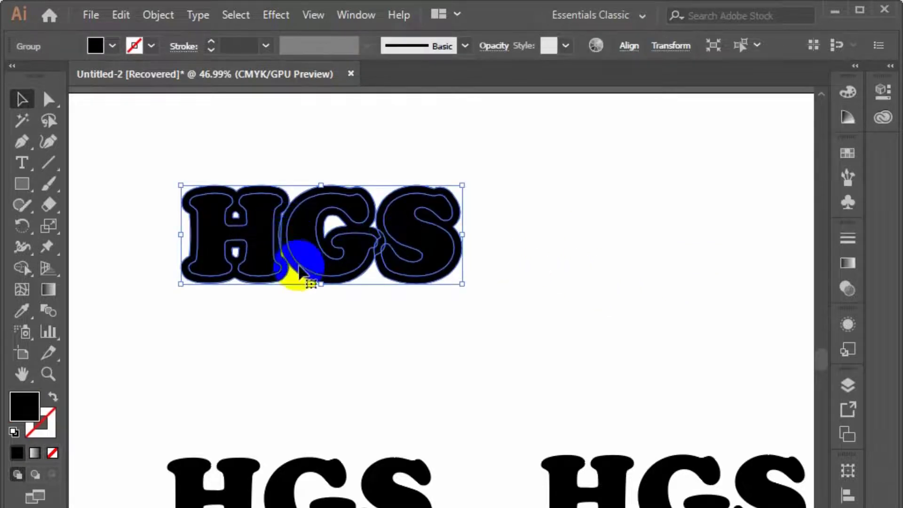
pyautogui.moveTo(595, 315); pyautogui.dragTo(152, 175)
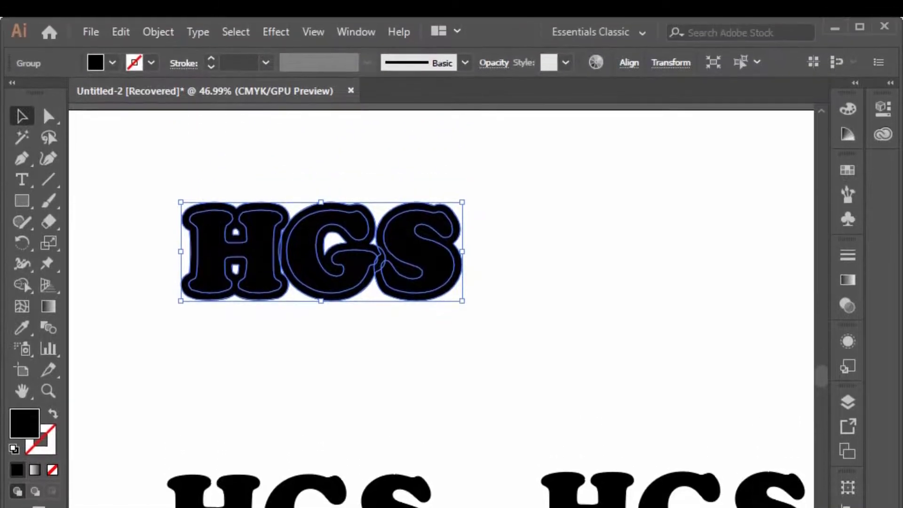
pyautogui.click(349, 29)
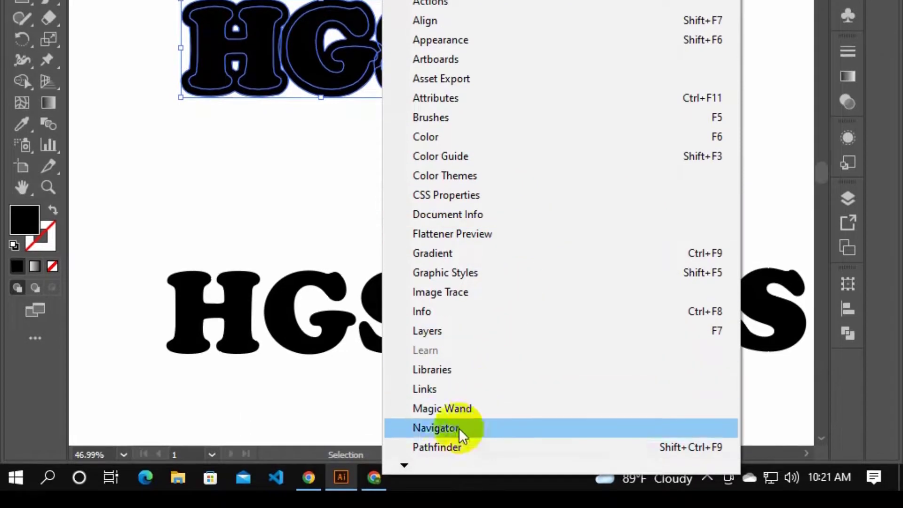
pyautogui.click(436, 448)
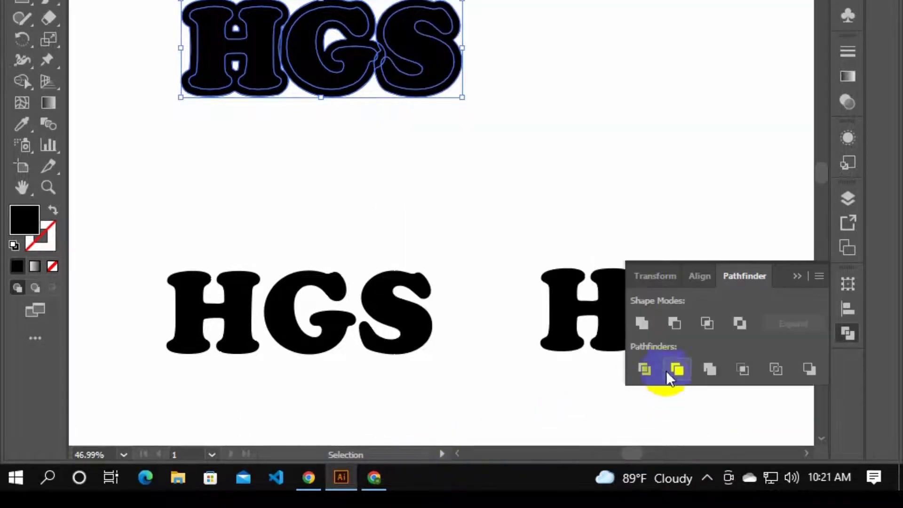
pyautogui.click(642, 324)
pyautogui.click(272, 69)
pyautogui.click(618, 245)
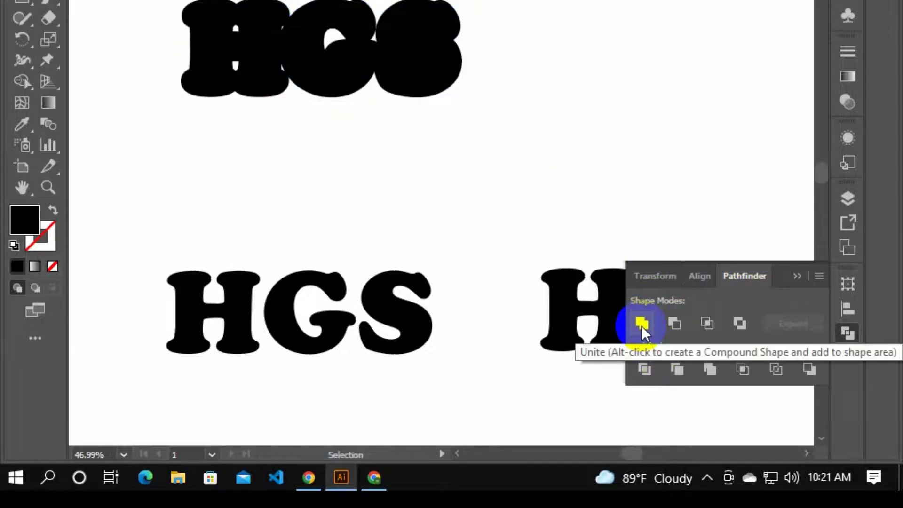
# Reopen the Pathfinder options, try Unite with nothing selected, and collapse the options again
pyautogui.click(797, 276)
pyautogui.click(848, 334)
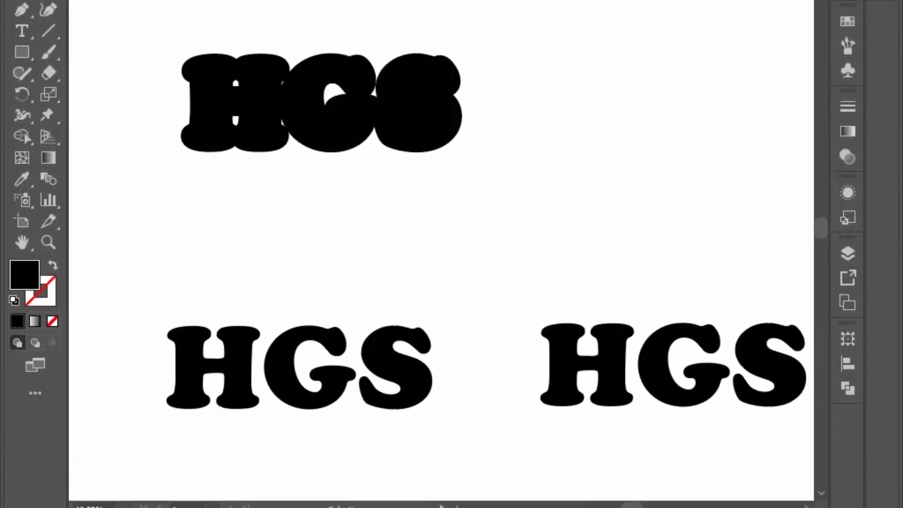
pyautogui.click(351, 6)
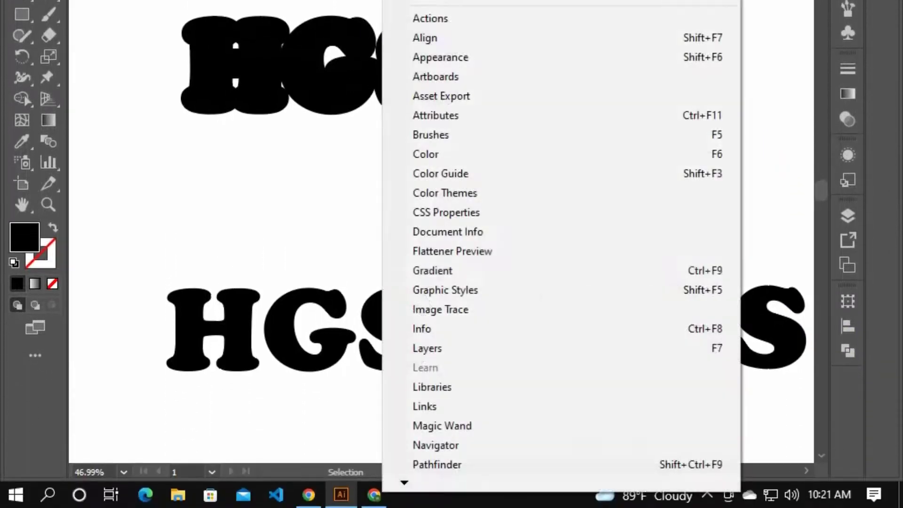
pyautogui.click(468, 463)
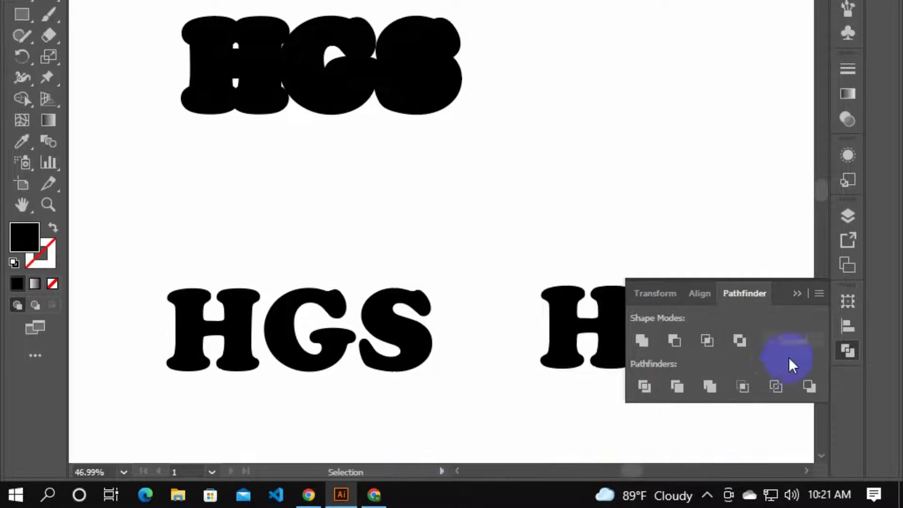
pyautogui.click(643, 344)
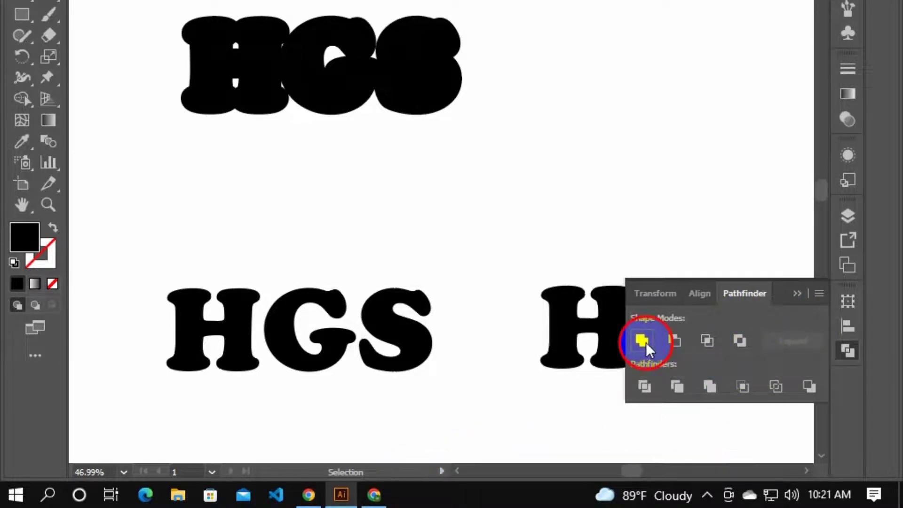
pyautogui.click(597, 187)
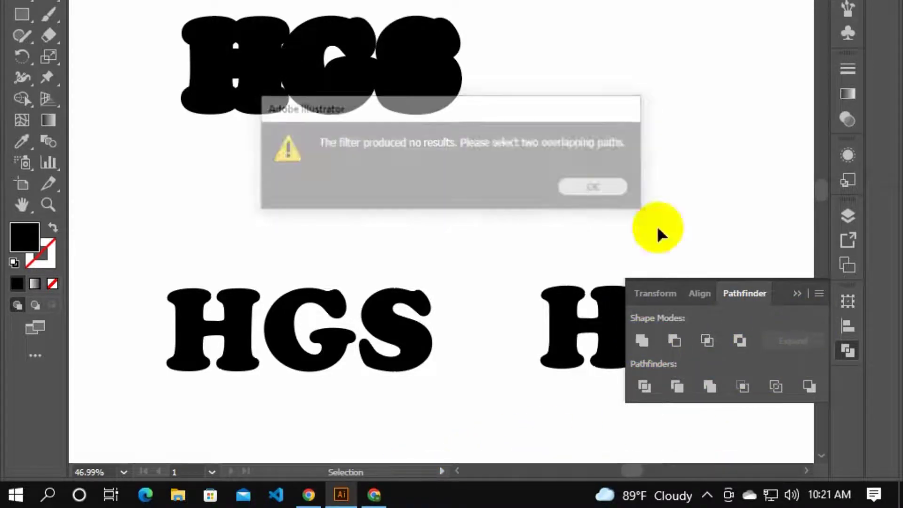
pyautogui.click(797, 294)
# Start an Offset Path on the HGS directly below the united one, with preview enabled and the dialog clear of the artwork
pyautogui.moveTo(153, 188); pyautogui.dragTo(129, 327)
pyautogui.click(452, 415)
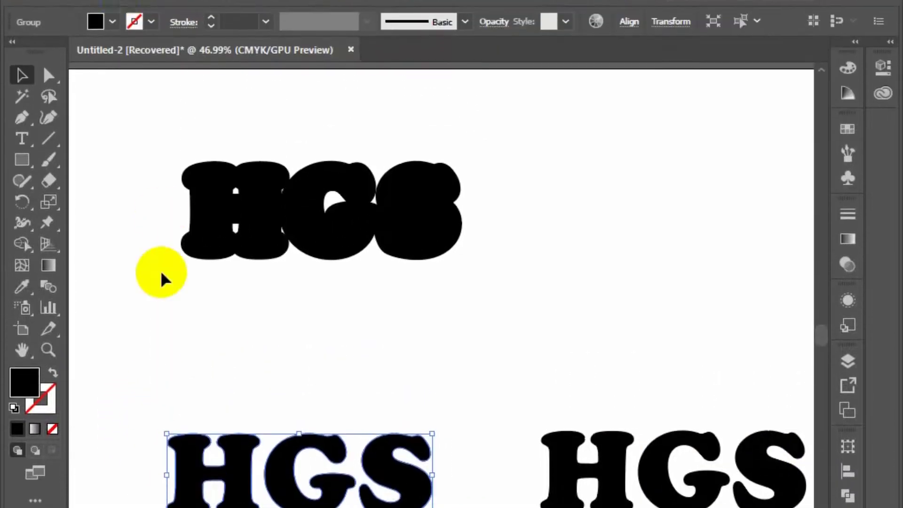
pyautogui.click(157, 15)
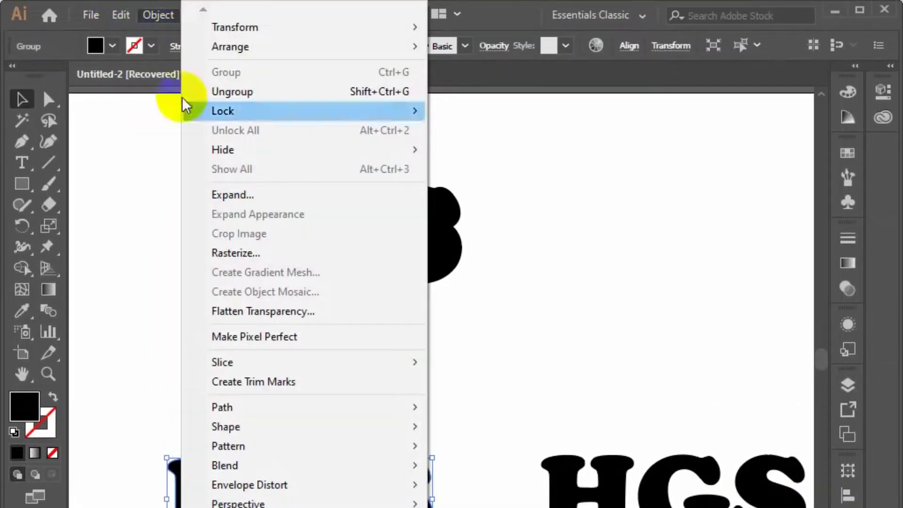
pyautogui.moveTo(289, 409)
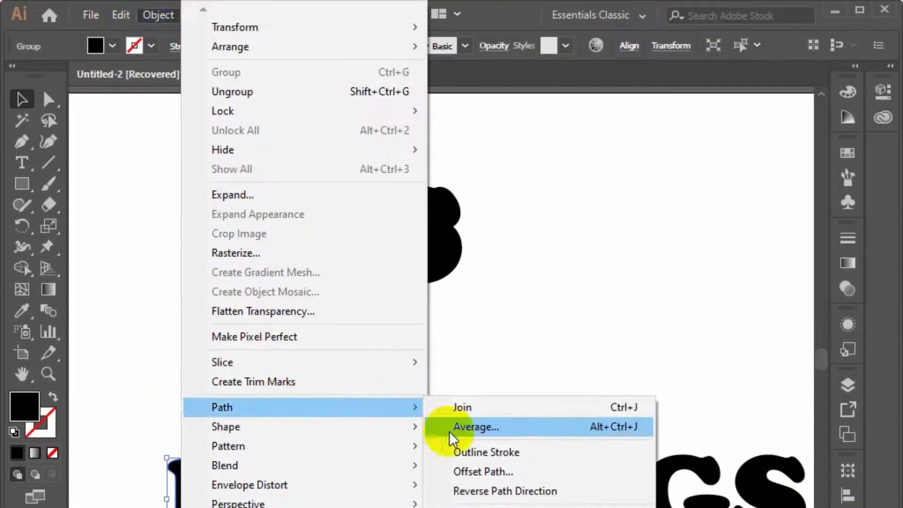
pyautogui.click(500, 476)
pyautogui.moveTo(252, 222); pyautogui.dragTo(610, 179)
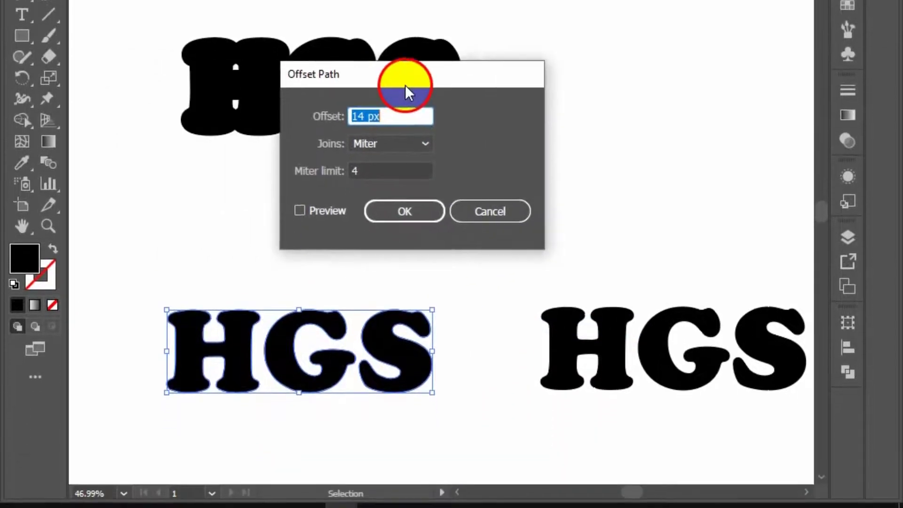
pyautogui.click(526, 204)
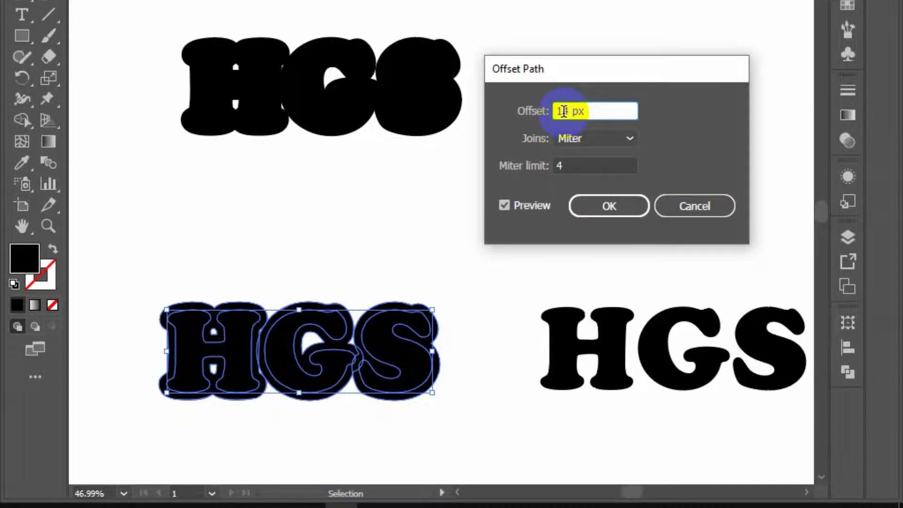
# Set this HGS path offset to 9 px, apply it, and deselect the result
pyautogui.press('Down')
pyautogui.press('Down')
pyautogui.press('Down')
pyautogui.press('Down')
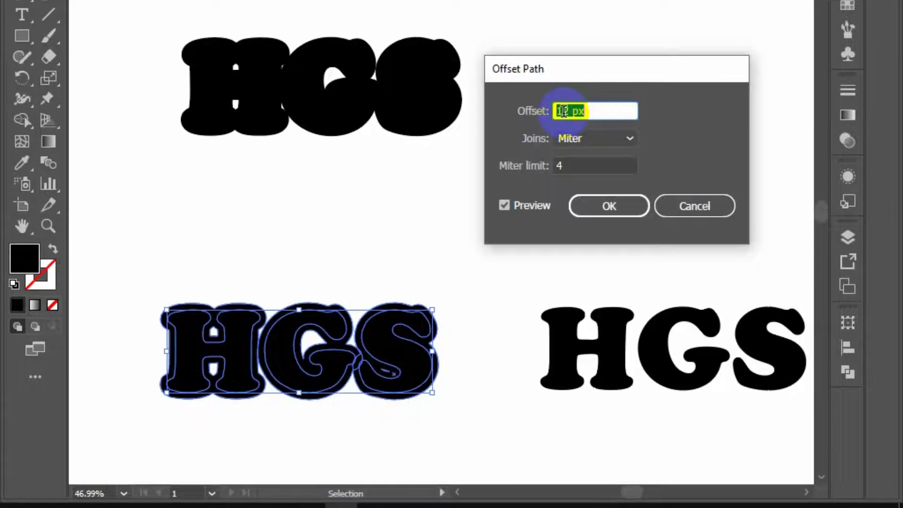
pyautogui.press('Down')
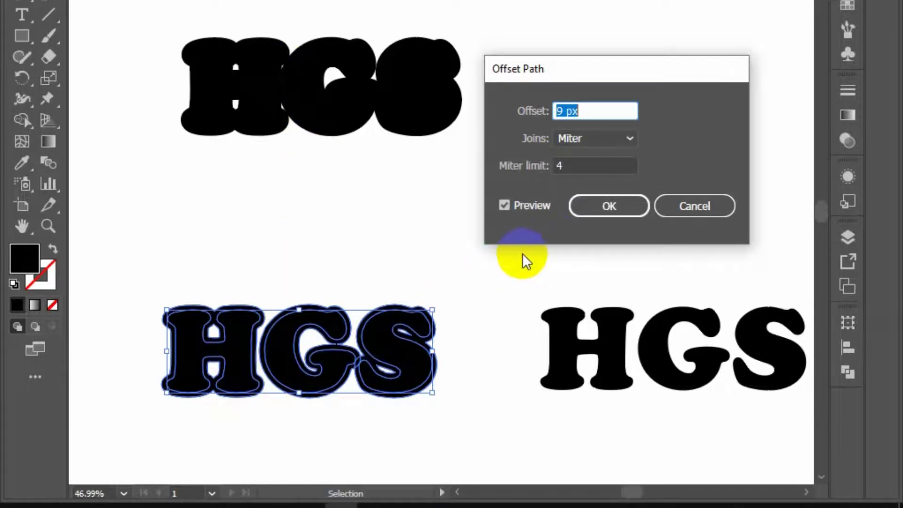
pyautogui.click(606, 205)
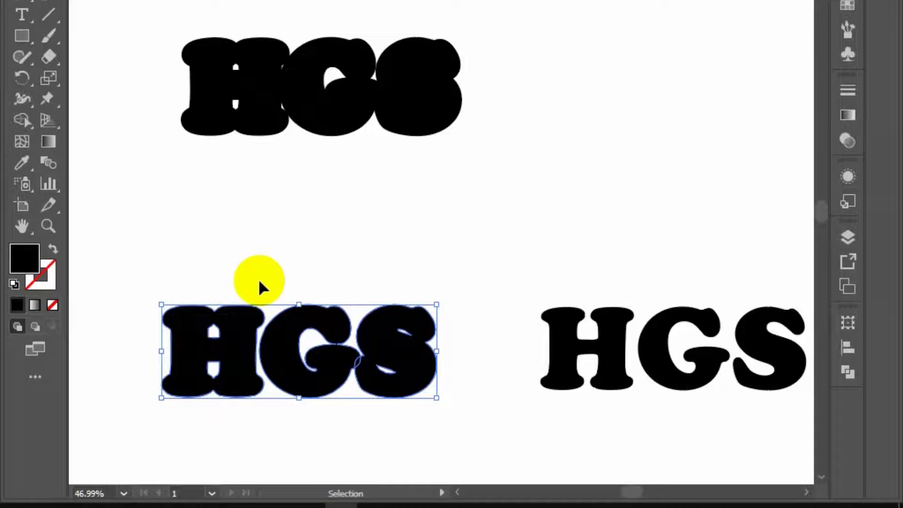
pyautogui.click(88, 192)
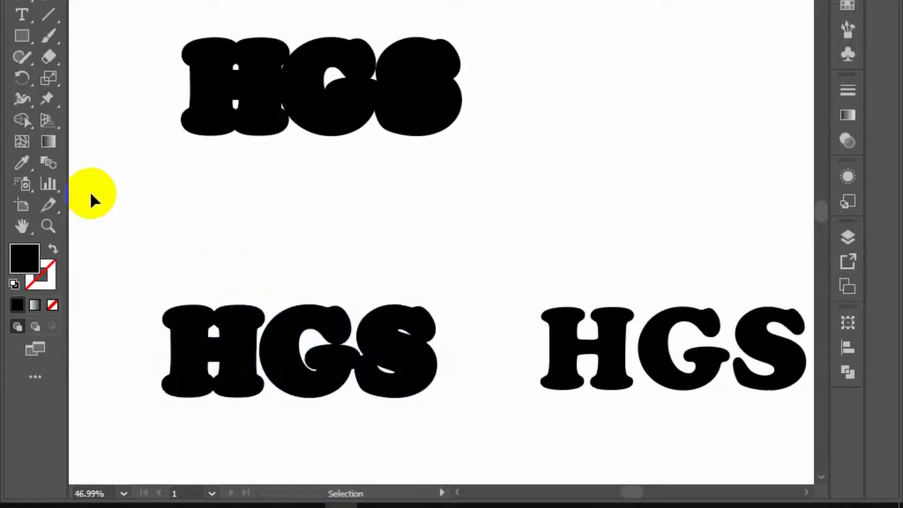
# Unite the original and 9 px offset outlines of the HGS below with Pathfinder, deselect everything, and collapse the options
pyautogui.moveTo(149, 242); pyautogui.dragTo(437, 455)
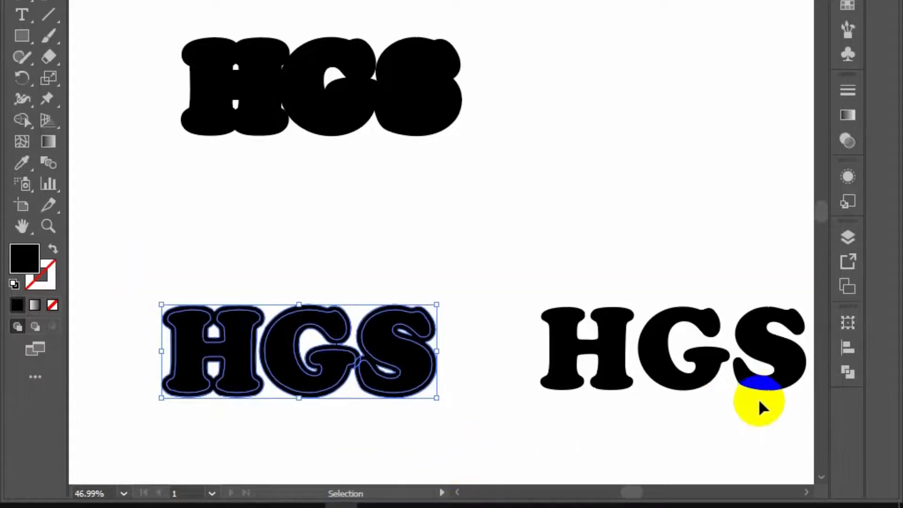
pyautogui.click(848, 373)
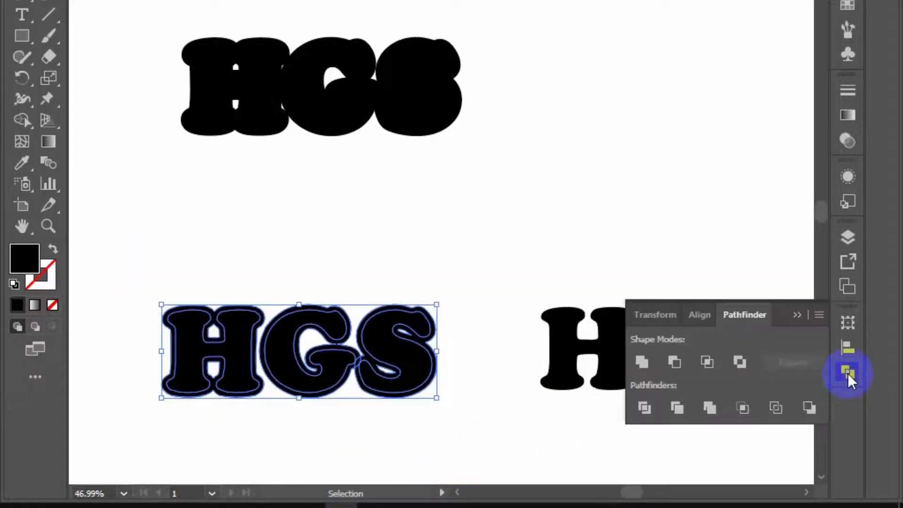
pyautogui.click(641, 362)
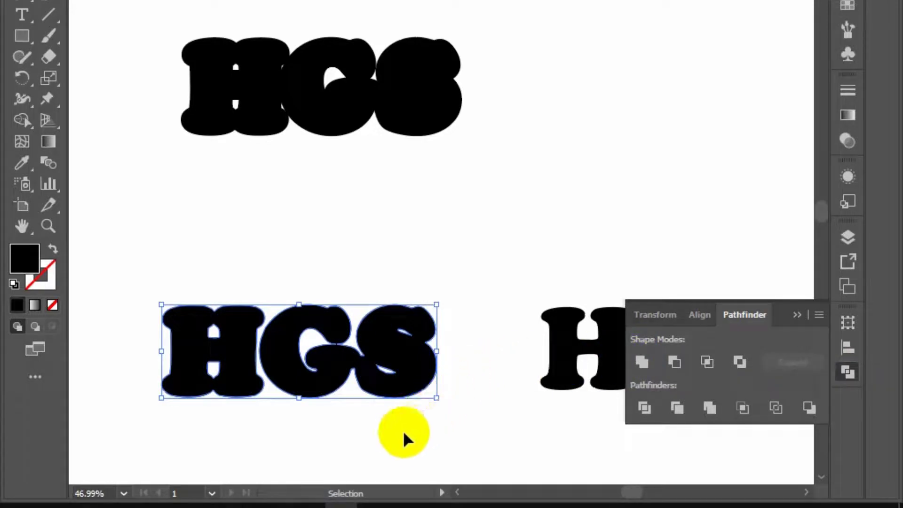
pyautogui.moveTo(146, 115); pyautogui.dragTo(265, 370)
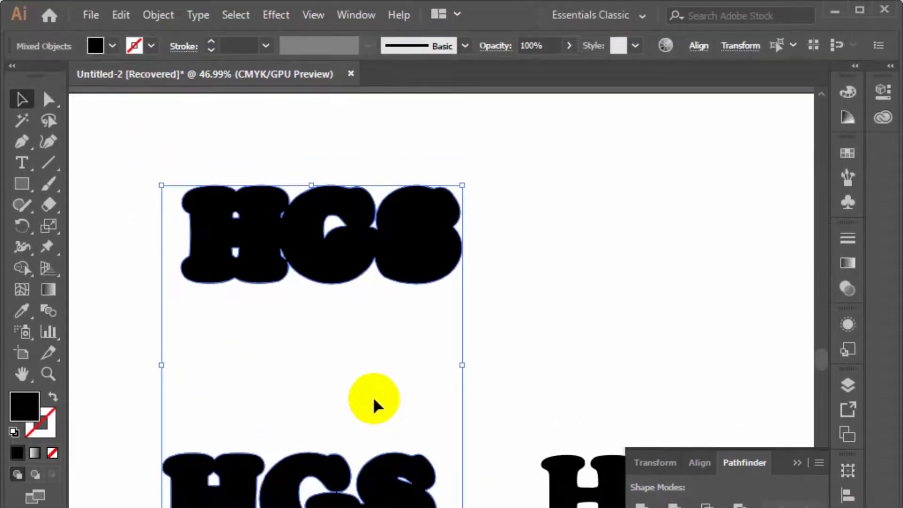
pyautogui.click(374, 405)
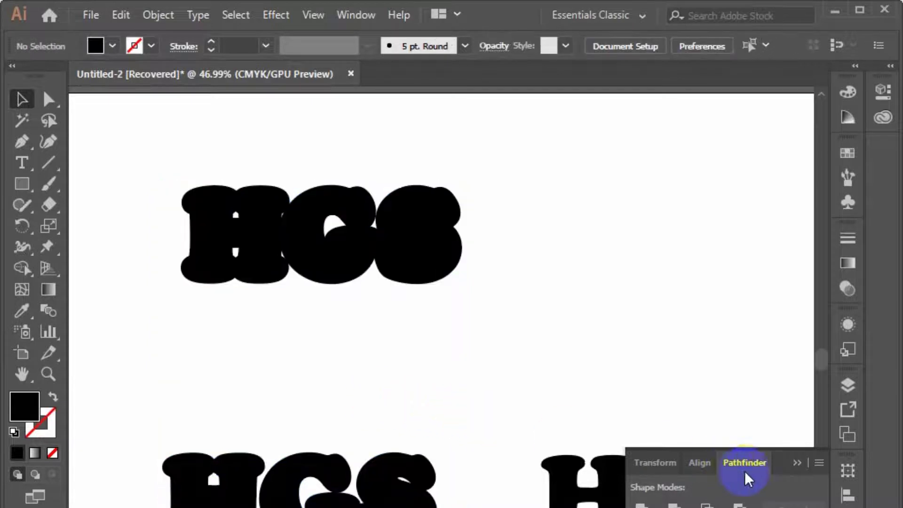
pyautogui.click(798, 463)
# Try horizontally centering the 14 px and 9 px offset HGS shapes, then return them to their previous positions
pyautogui.moveTo(130, 218); pyautogui.dragTo(278, 497)
pyautogui.click(701, 49)
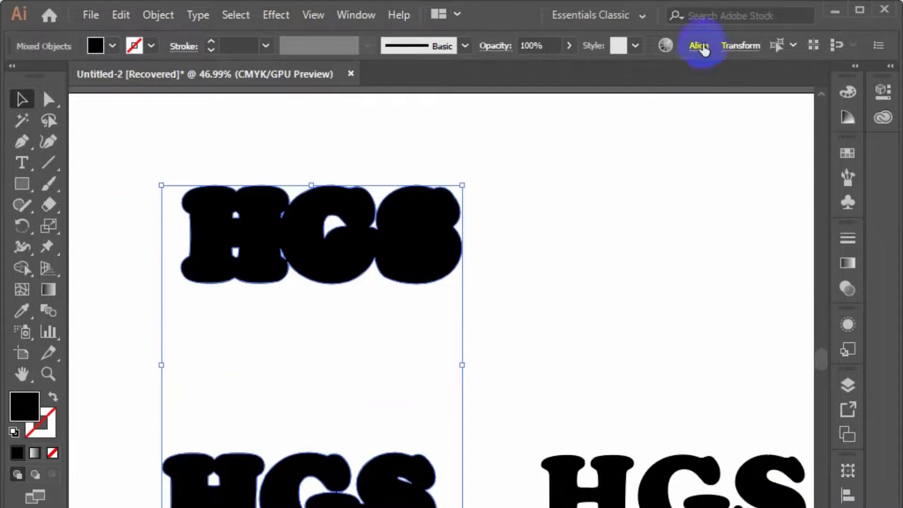
pyautogui.click(551, 97)
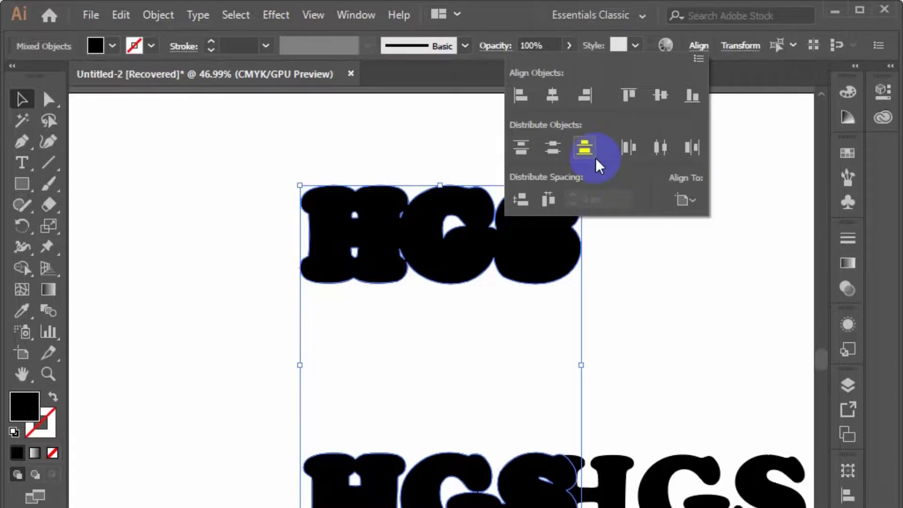
pyautogui.moveTo(460, 207); pyautogui.dragTo(282, 241)
# Try stacking both offset HGS shapes by aligning their horizontal and vertical centers, and undo both alignments
pyautogui.click(697, 47)
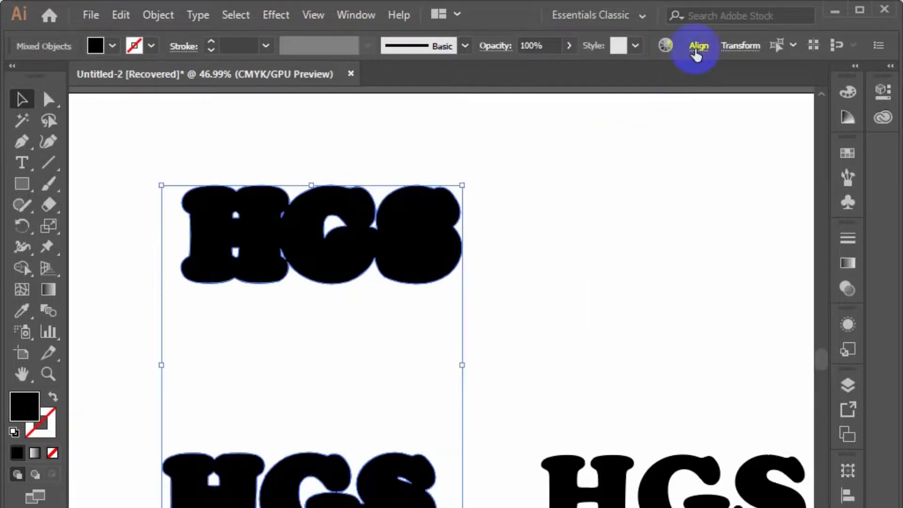
pyautogui.click(552, 95)
pyautogui.click(661, 96)
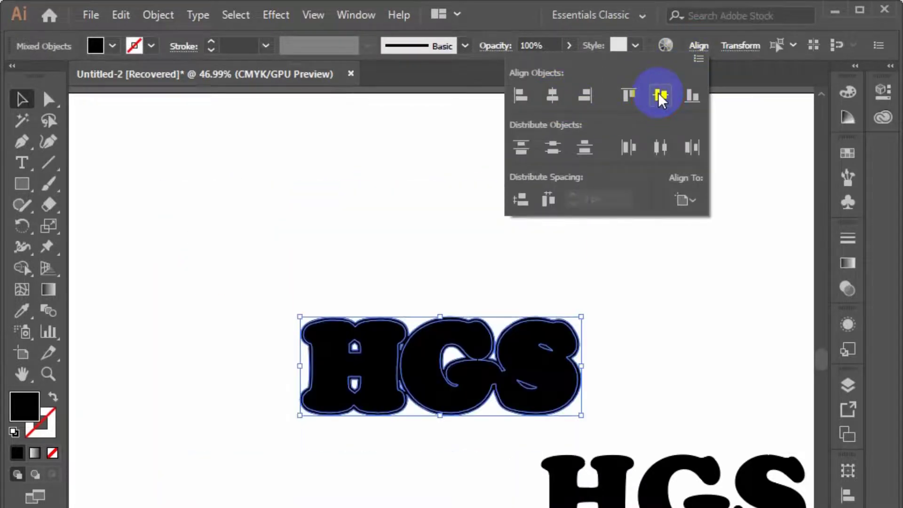
pyautogui.hotkey('ctrl', 'z')
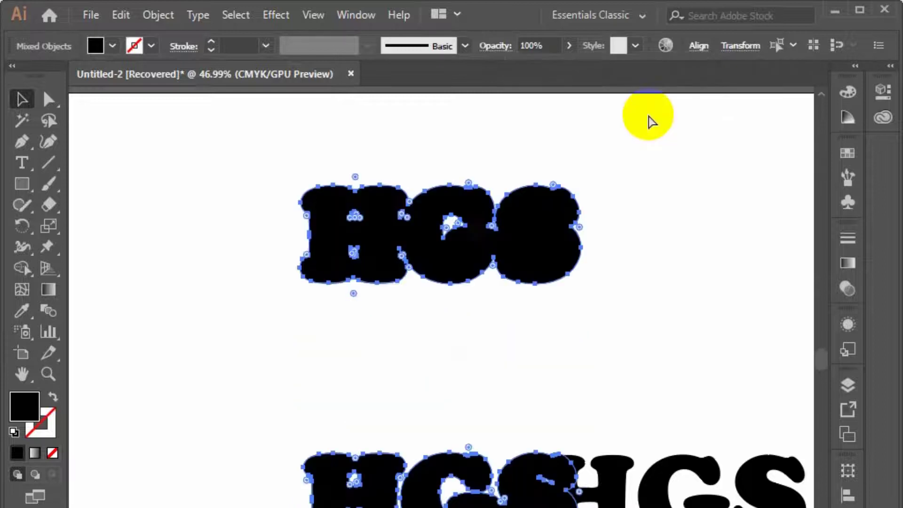
pyautogui.hotkey('ctrl', 'z')
# Try centering the 9 px HGS horizontally and vertically on the upper 14 px HGS as the key object, and undo both alignments
pyautogui.click(272, 210)
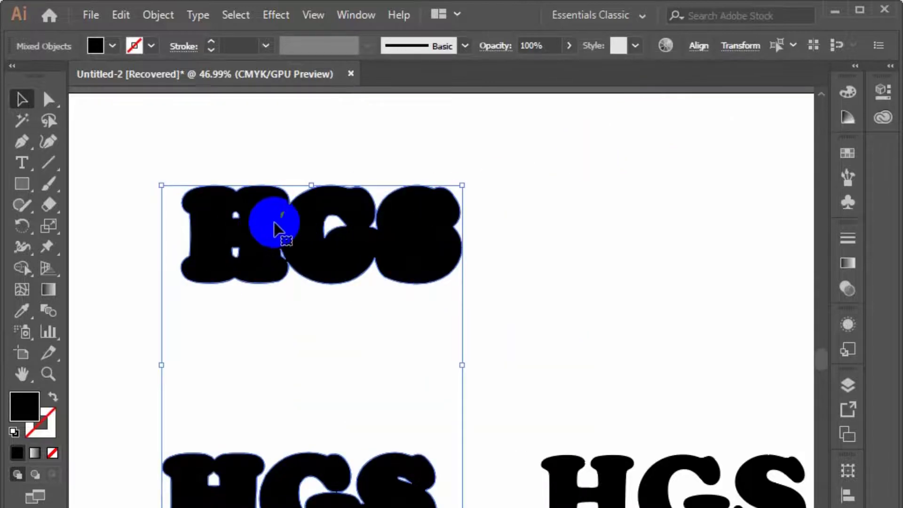
pyautogui.click(267, 324)
pyautogui.click(262, 268)
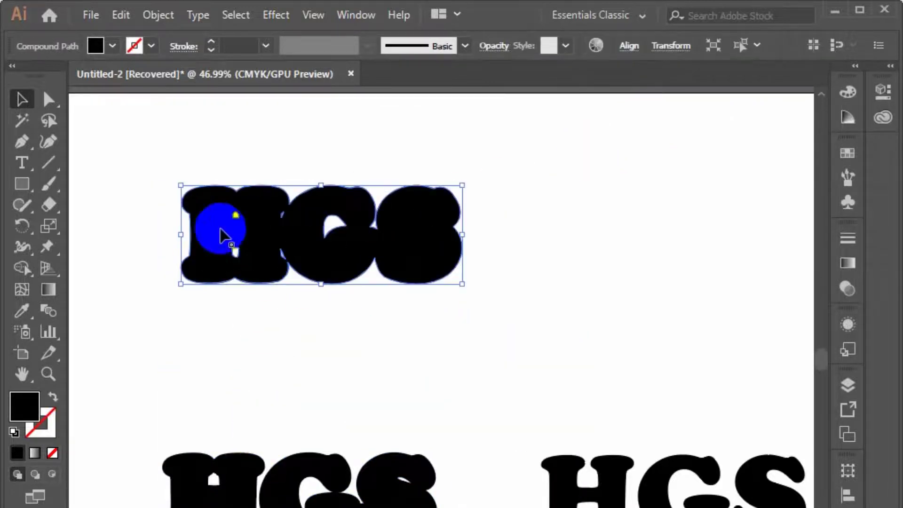
pyautogui.click(302, 485)
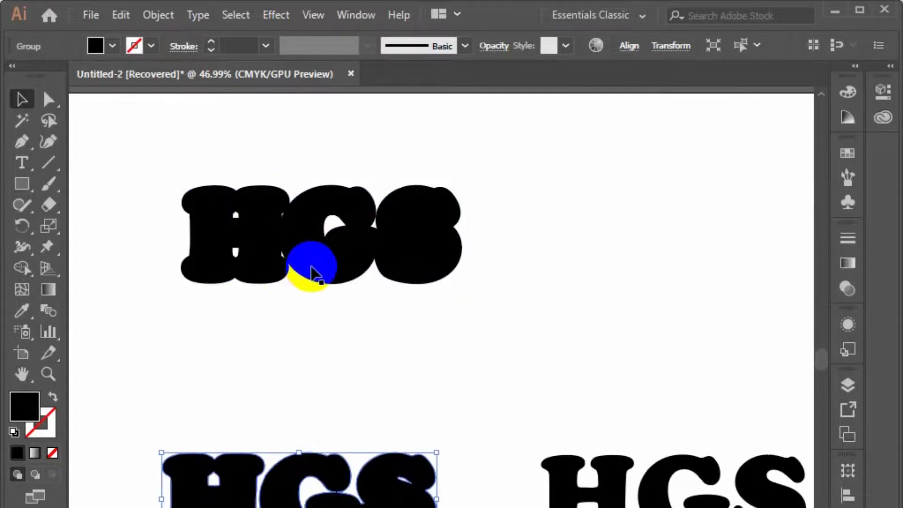
pyautogui.moveTo(156, 183); pyautogui.dragTo(304, 240)
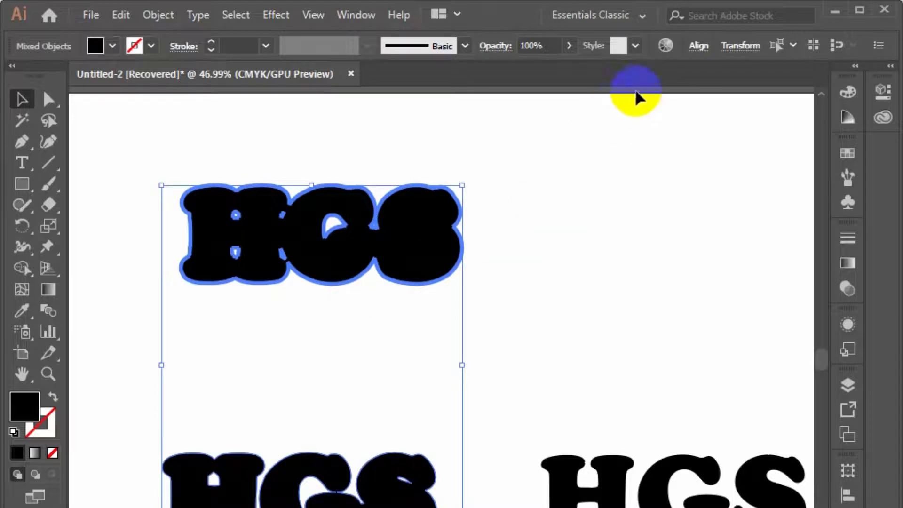
pyautogui.click(690, 50)
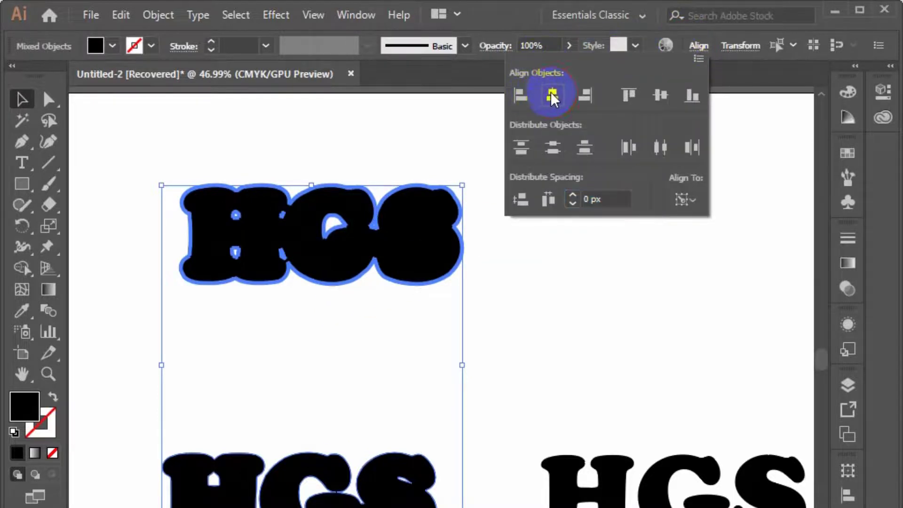
pyautogui.click(553, 97)
pyautogui.click(666, 103)
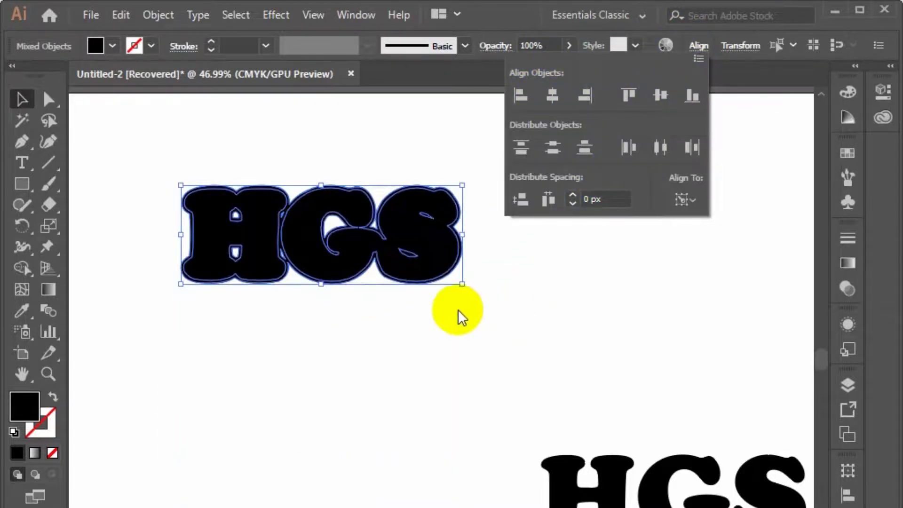
pyautogui.click(372, 340)
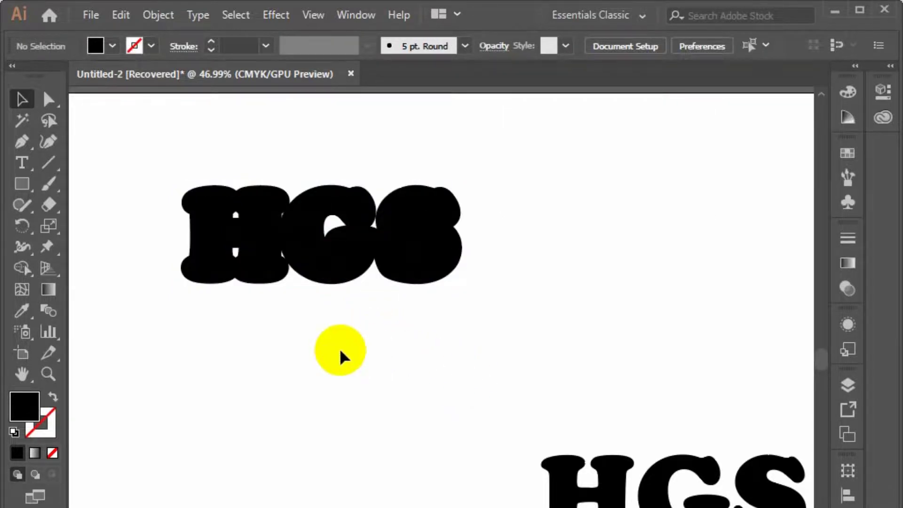
pyautogui.hotkey('ctrl', 'z')
pyautogui.hotkey('ctrl', 'z')
pyautogui.click(333, 366)
# Select both offset HGS shapes and center the 14 px one horizontally and vertically on the lower 9 px one as key object
pyautogui.moveTo(75, 172); pyautogui.dragTo(282, 467)
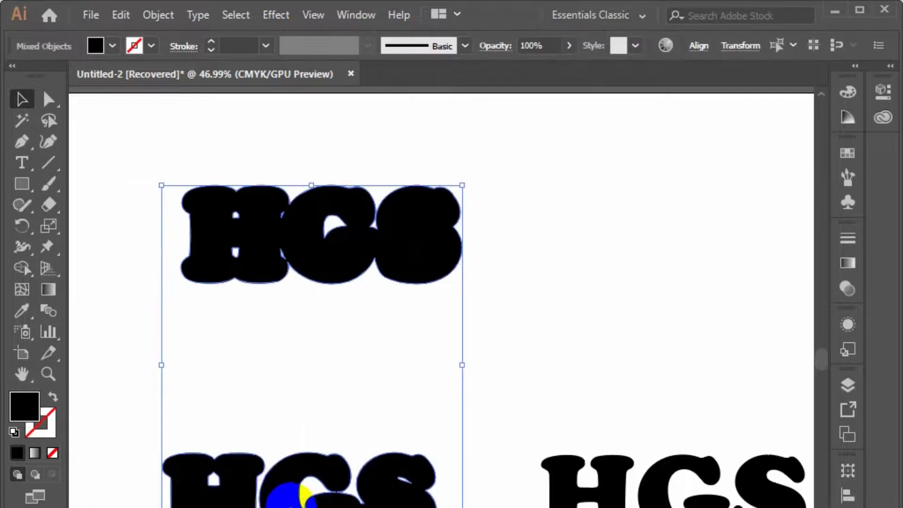
pyautogui.click(284, 491)
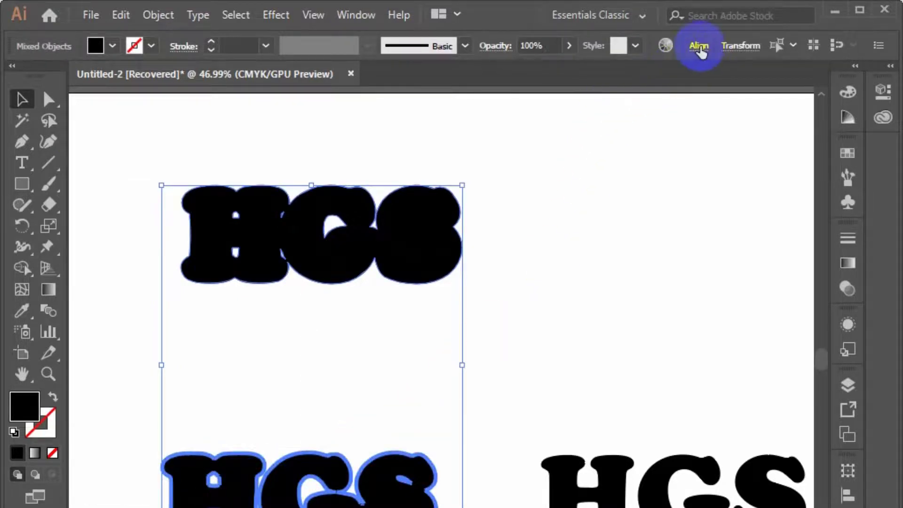
pyautogui.click(700, 47)
pyautogui.click(552, 94)
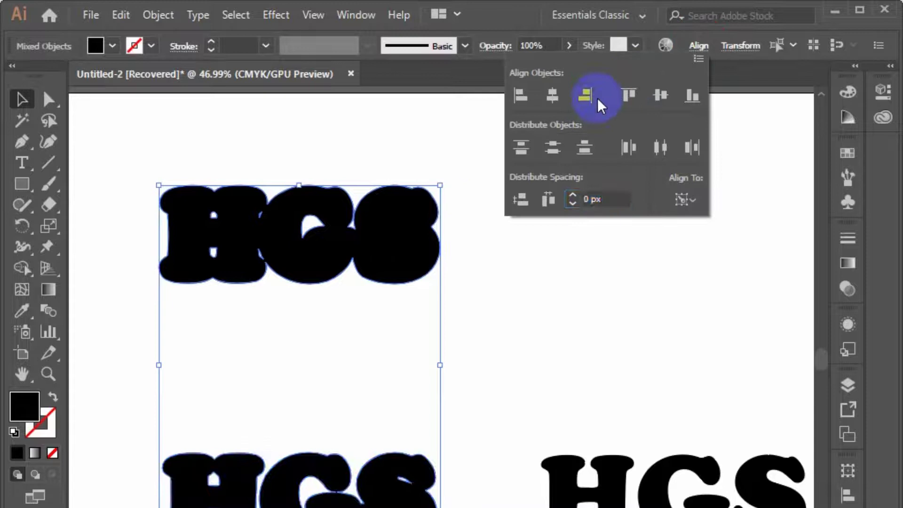
pyautogui.click(671, 92)
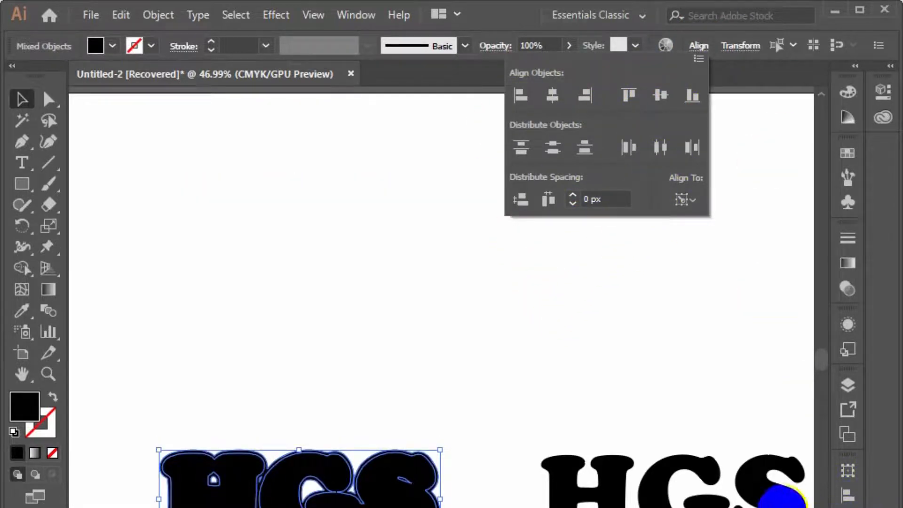
pyautogui.click(490, 383)
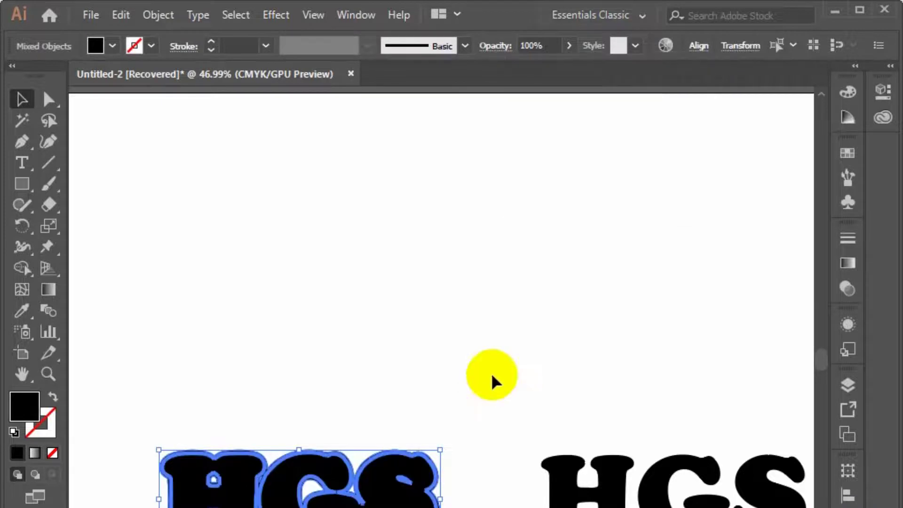
# Select the stacked offset HGS shapes, show the Pathfinder options, and deselect the artwork
pyautogui.moveTo(139, 342); pyautogui.dragTo(299, 507)
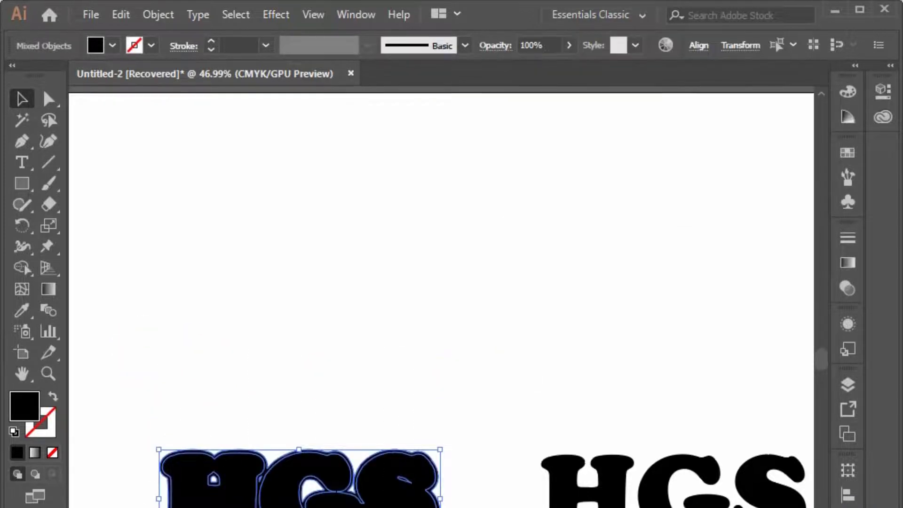
pyautogui.click(848, 507)
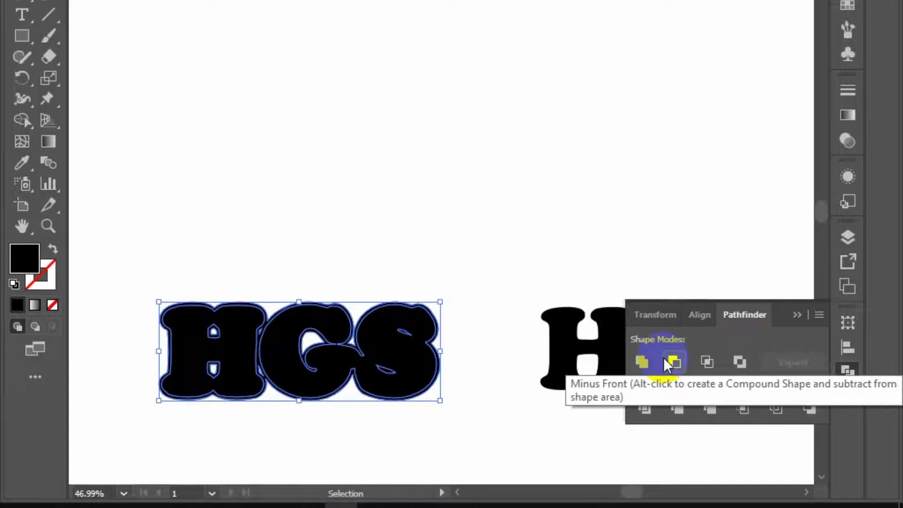
pyautogui.click(365, 124)
# Draw two overlapping ellipses in the empty area above the lettering, a tall one and a wider one in front
pyautogui.moveTo(33, 40); pyautogui.dragTo(109, 80)
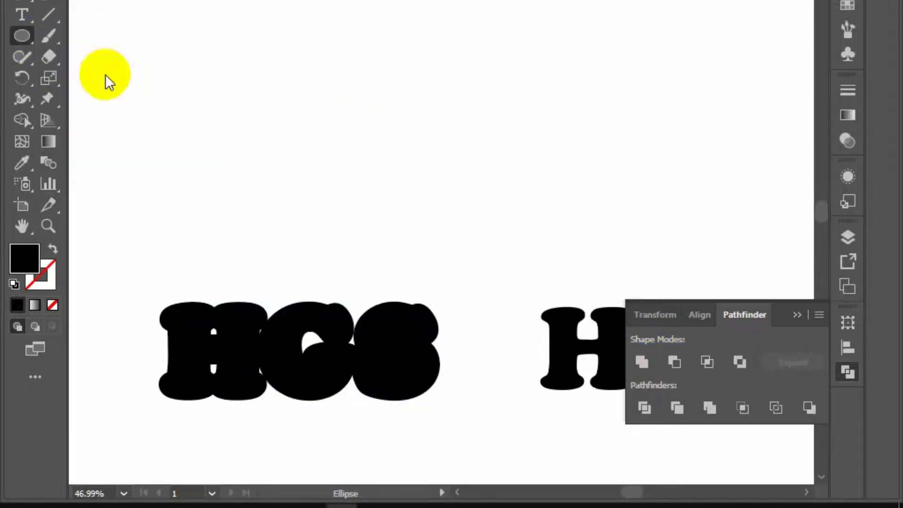
pyautogui.moveTo(134, 16); pyautogui.dragTo(307, 212)
pyautogui.moveTo(193, 73); pyautogui.dragTo(320, 150)
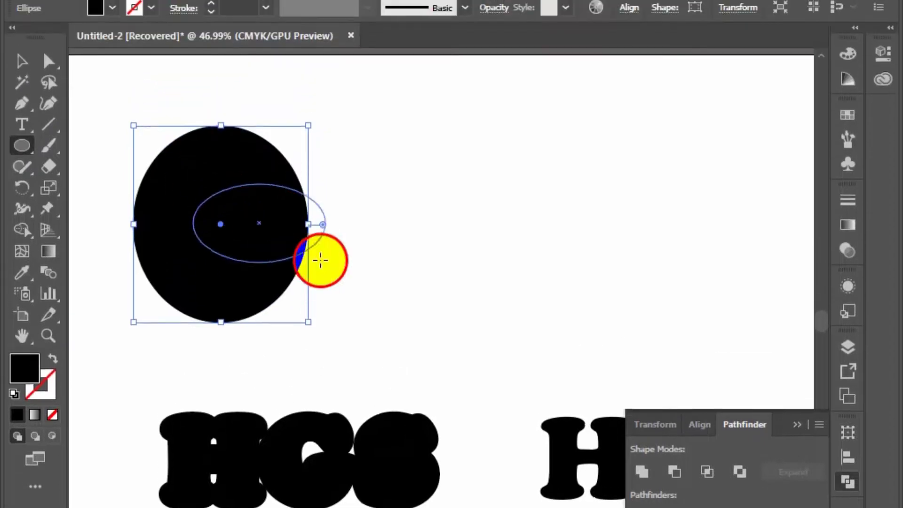
pyautogui.moveTo(320, 260); pyautogui.dragTo(389, 301)
# Subtract the front ellipse from the back one with Pathfinder's Minus Front, and delete the resulting crescent
pyautogui.click(22, 61)
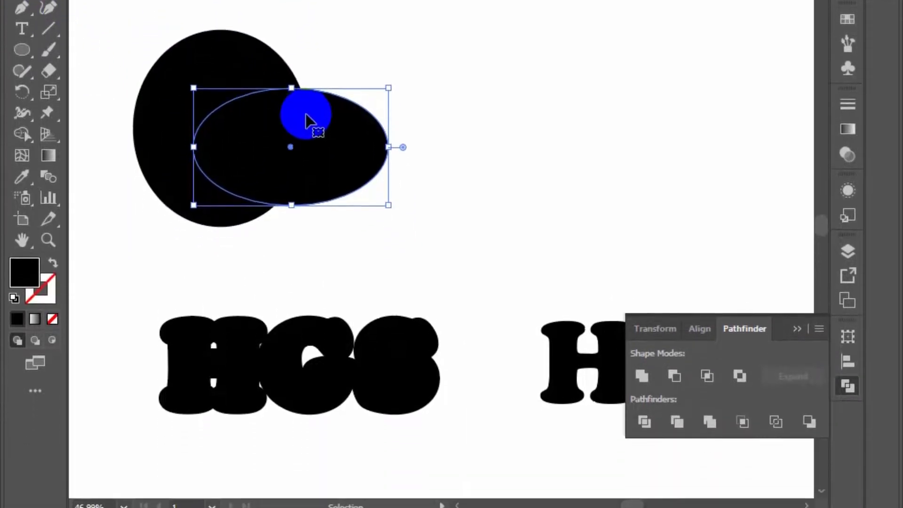
pyautogui.moveTo(301, 237); pyautogui.dragTo(235, 165)
pyautogui.hotkey('shift', 'm')
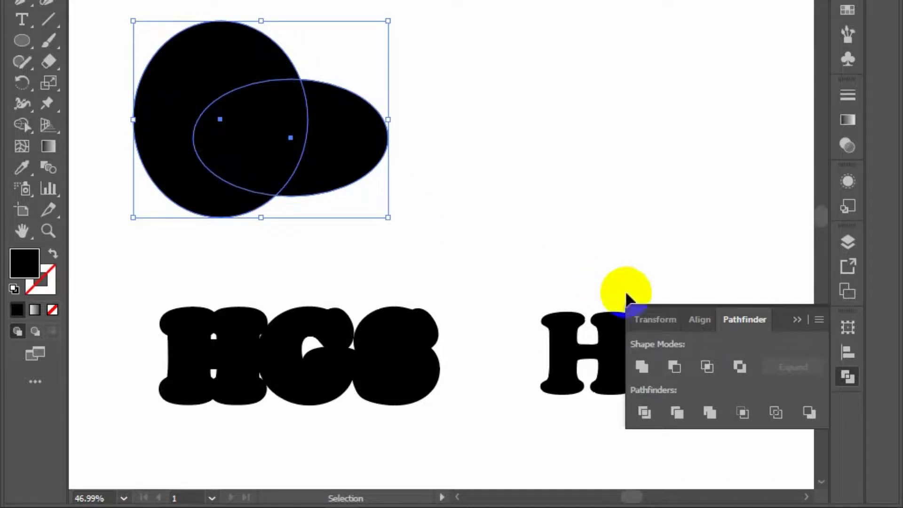
pyautogui.click(673, 367)
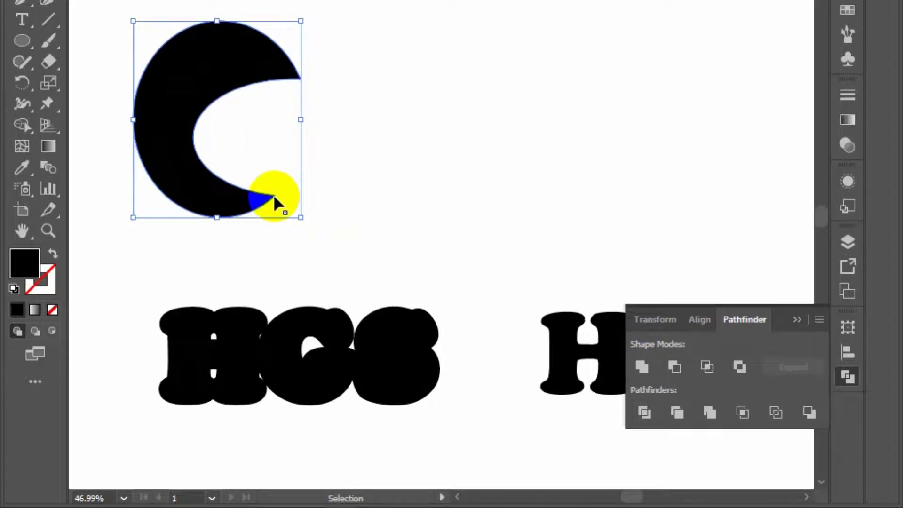
pyautogui.press('Delete')
# Cut the front HGS shape out of the larger one behind it with Minus Front, deselect, and collapse the Pathfinder options
pyautogui.moveTo(173, 277); pyautogui.dragTo(404, 463)
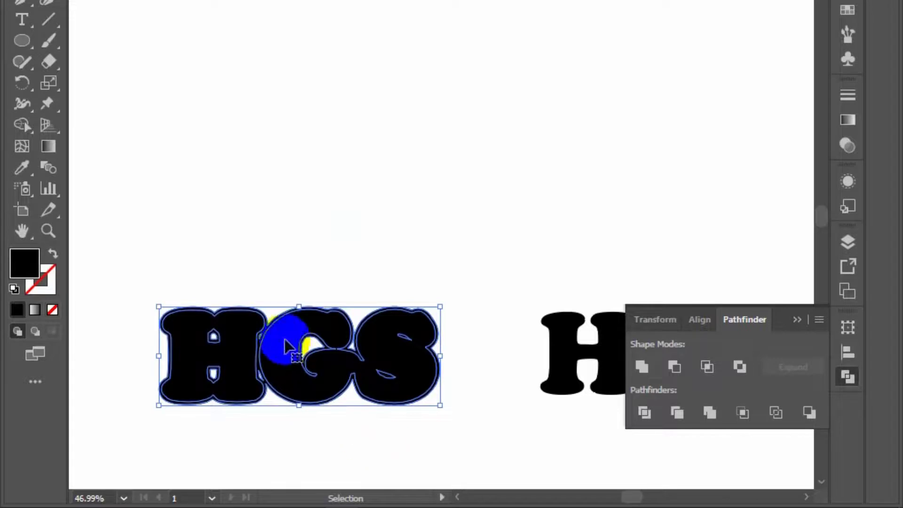
pyautogui.click(673, 372)
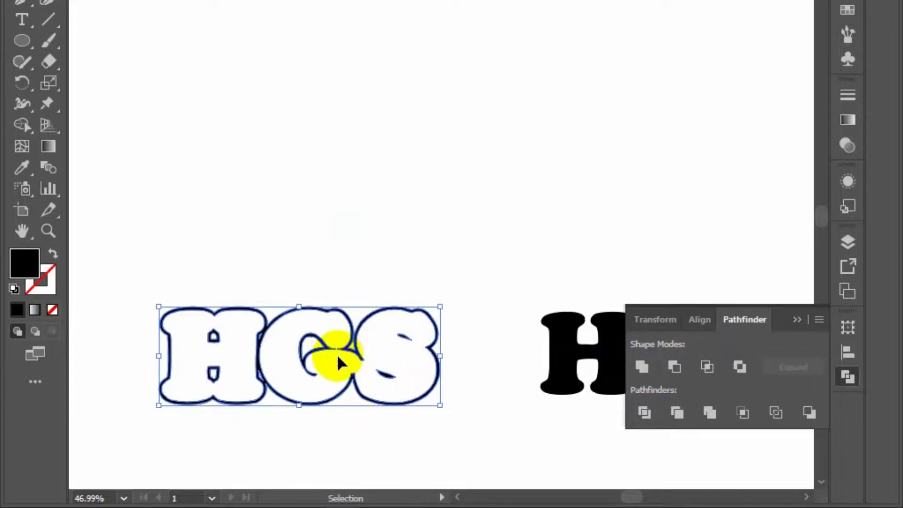
pyautogui.click(299, 202)
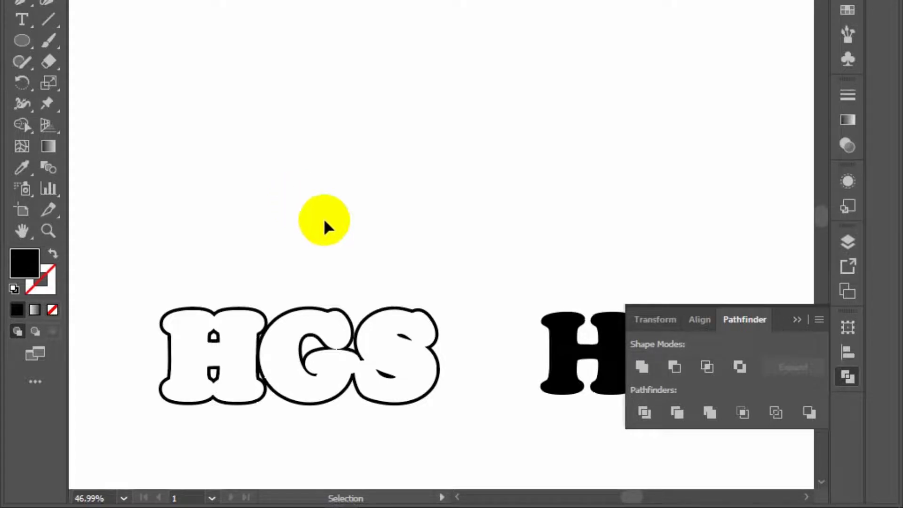
pyautogui.click(796, 320)
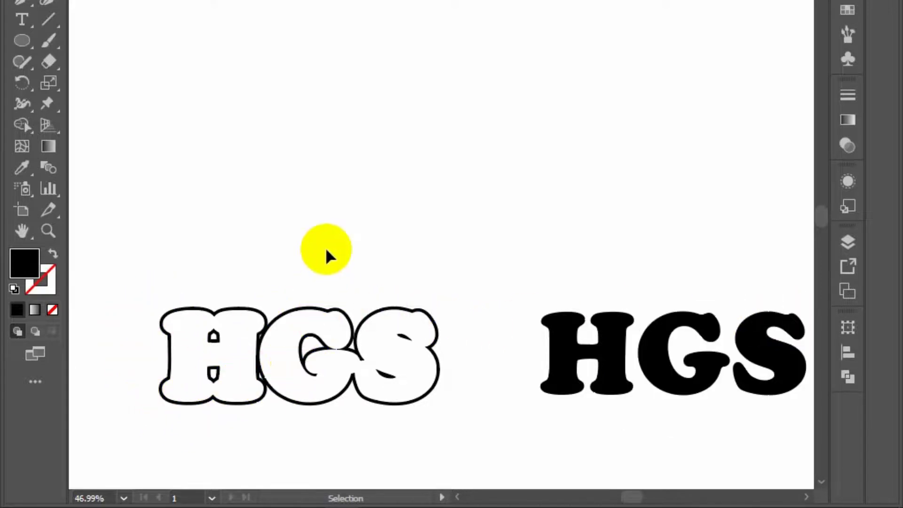
# Center the solid HGS horizontally and vertically on the HGS outline as the key object, and deselect the result
pyautogui.moveTo(326, 249); pyautogui.dragTo(598, 367)
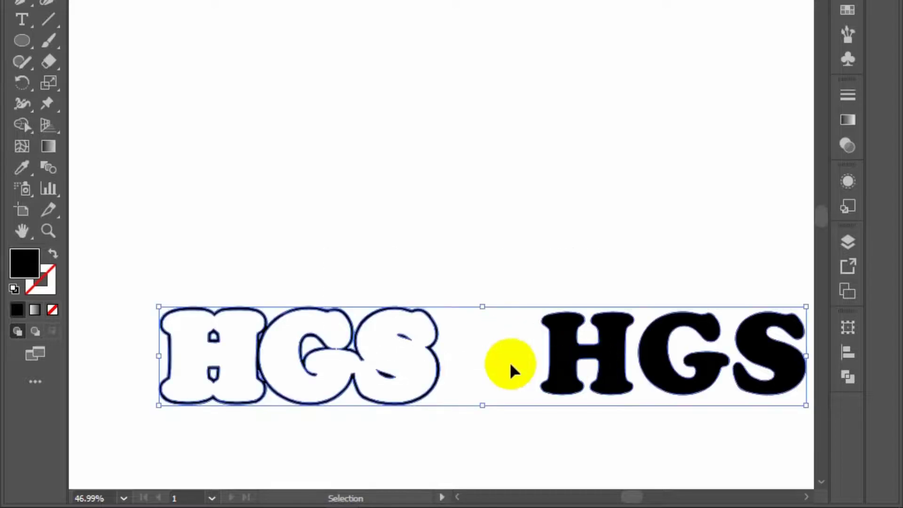
pyautogui.click(438, 339)
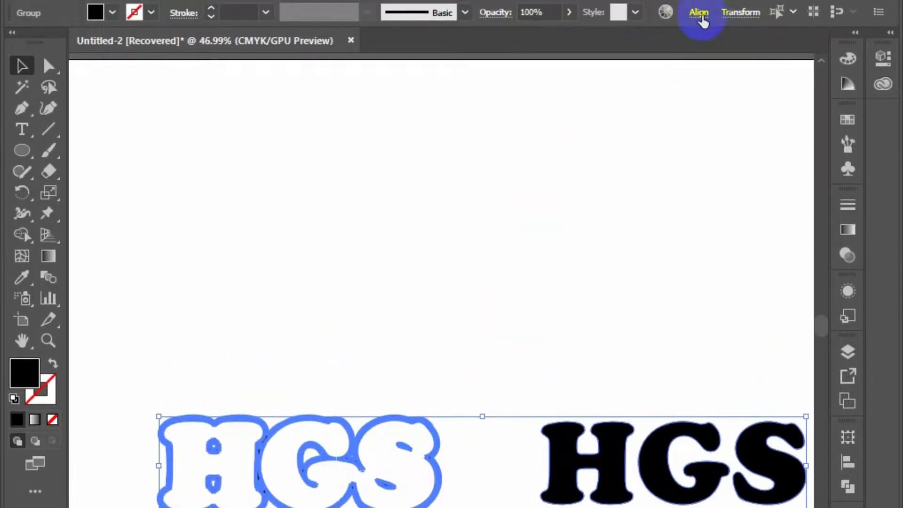
pyautogui.click(701, 15)
pyautogui.click(558, 62)
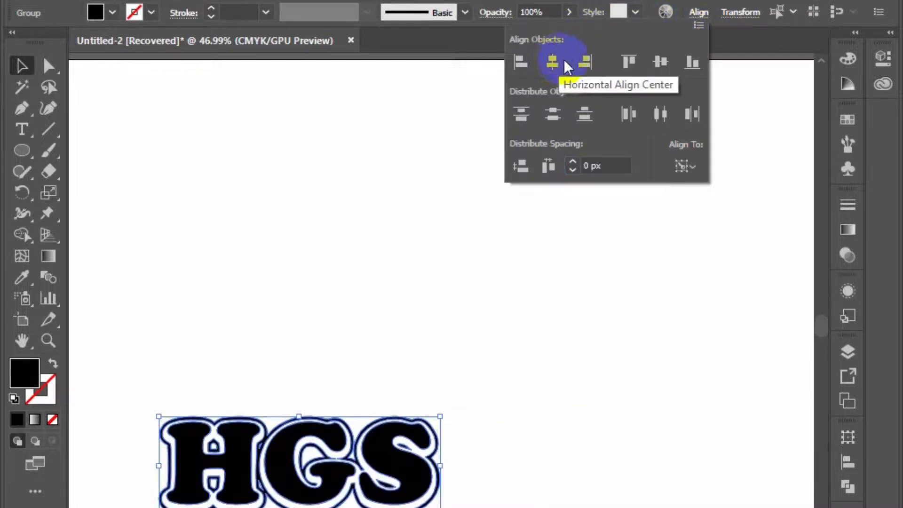
pyautogui.click(664, 63)
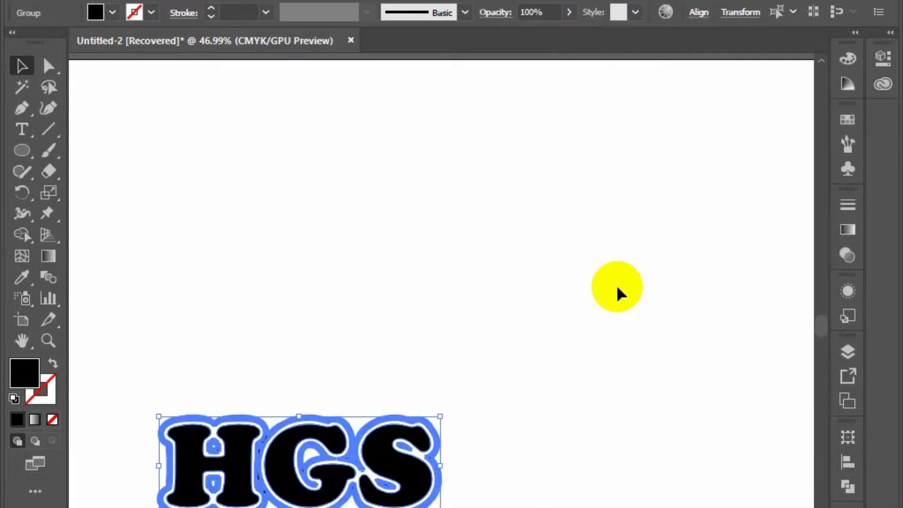
pyautogui.click(619, 294)
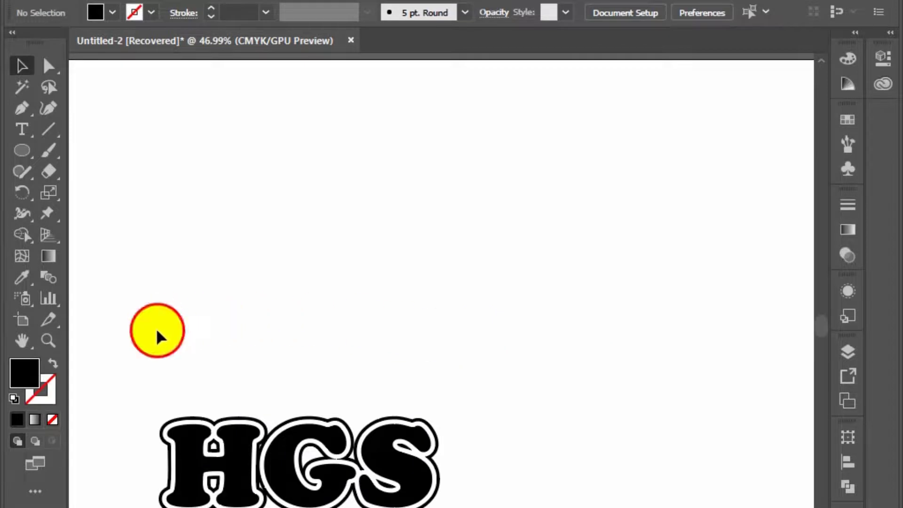
# Move the stacked HGS outline and solid lettering together to the upper part of the artboard, and deselect them
pyautogui.moveTo(157, 332); pyautogui.dragTo(420, 507)
pyautogui.moveTo(353, 492); pyautogui.dragTo(388, 184)
pyautogui.click(374, 362)
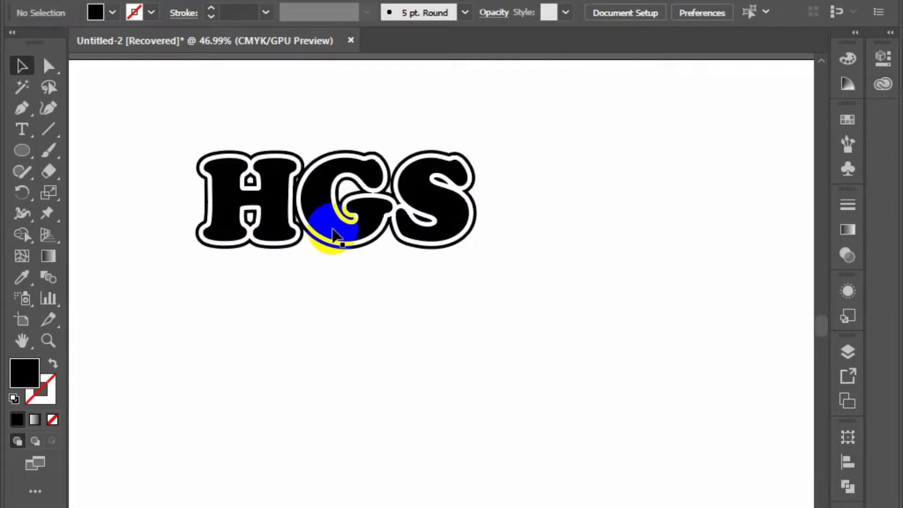
# Move the solid HGS out of the outline to its lower right, and place a duplicate below the outline
pyautogui.moveTo(334, 234); pyautogui.dragTo(641, 348)
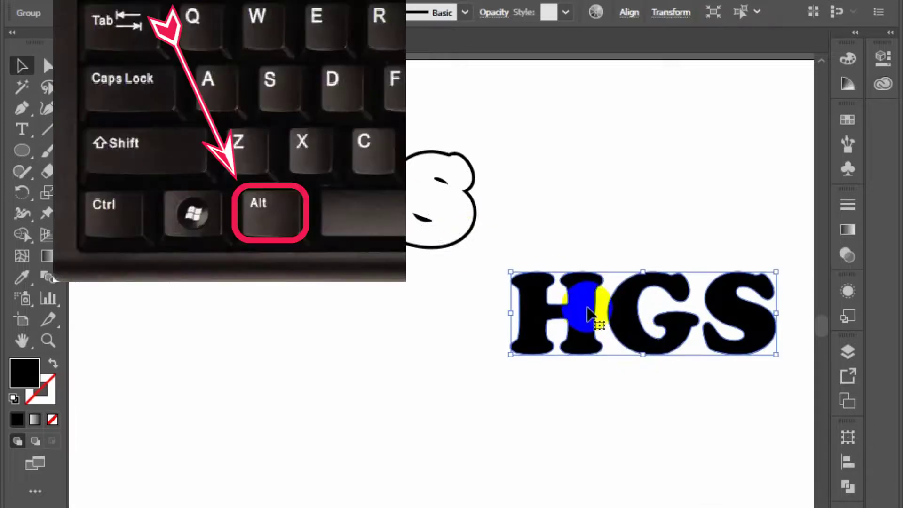
pyautogui.moveTo(583, 321); pyautogui.dragTo(208, 402)
pyautogui.click(532, 338)
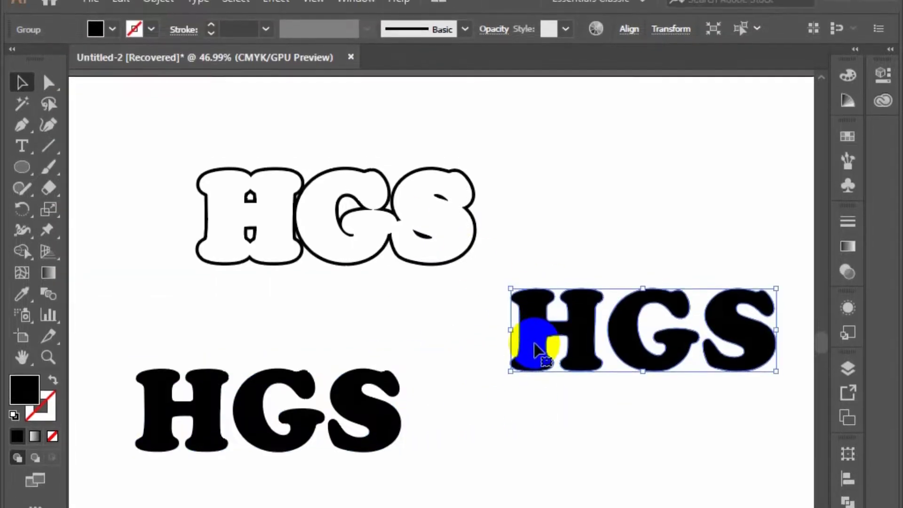
pyautogui.click(165, 19)
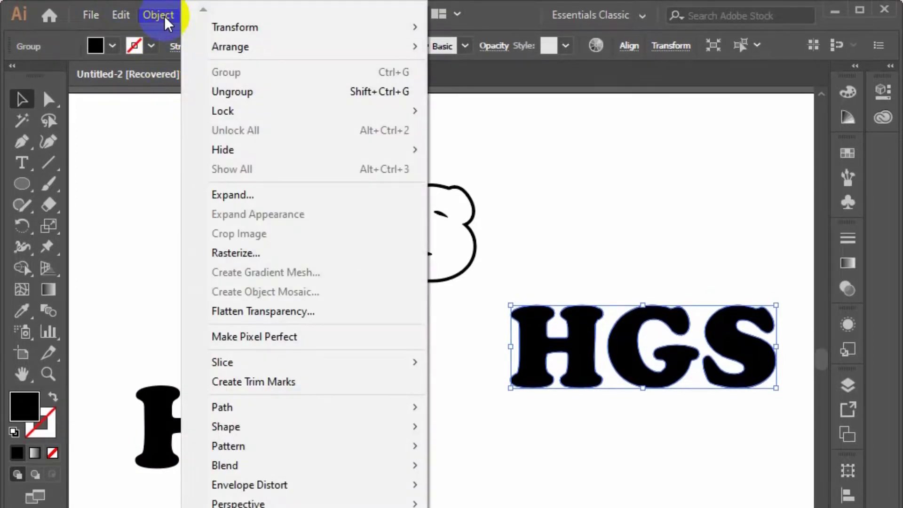
pyautogui.moveTo(296, 409)
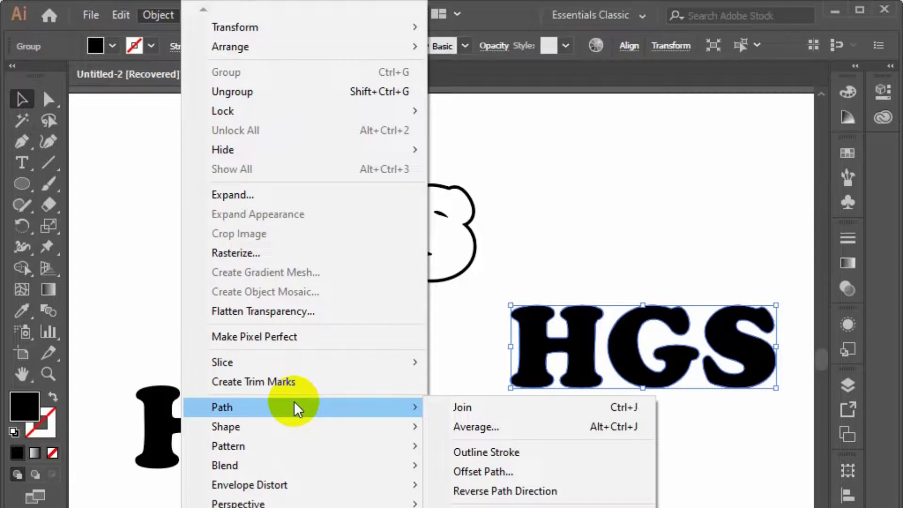
pyautogui.moveTo(405, 426)
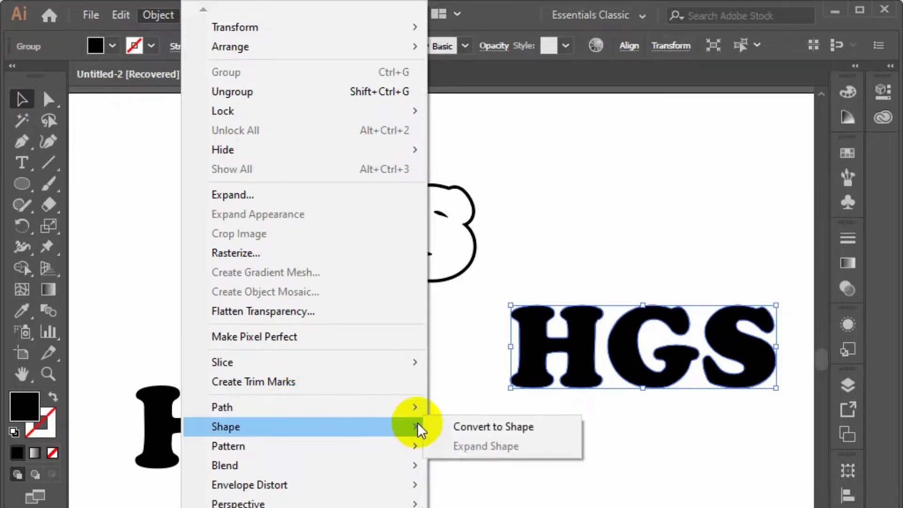
pyautogui.moveTo(377, 408)
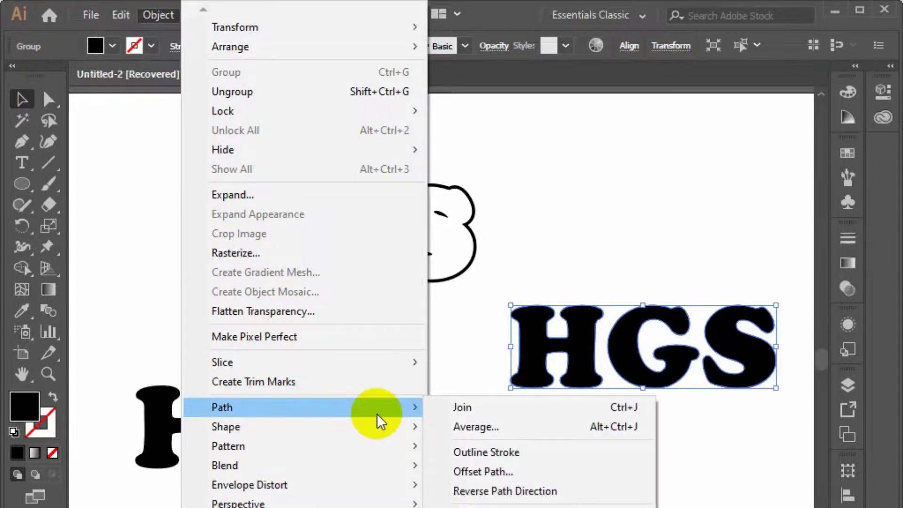
pyautogui.click(504, 470)
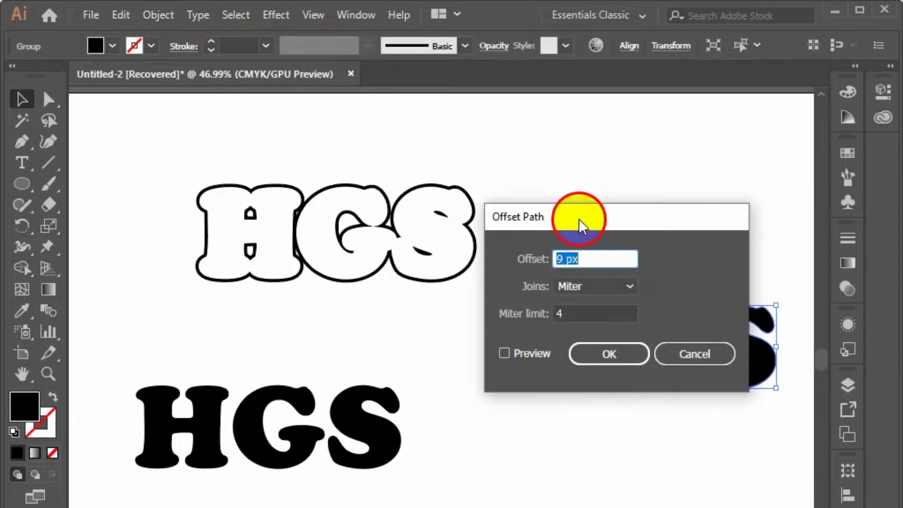
pyautogui.moveTo(582, 225); pyautogui.dragTo(362, 175)
pyautogui.click(472, 303)
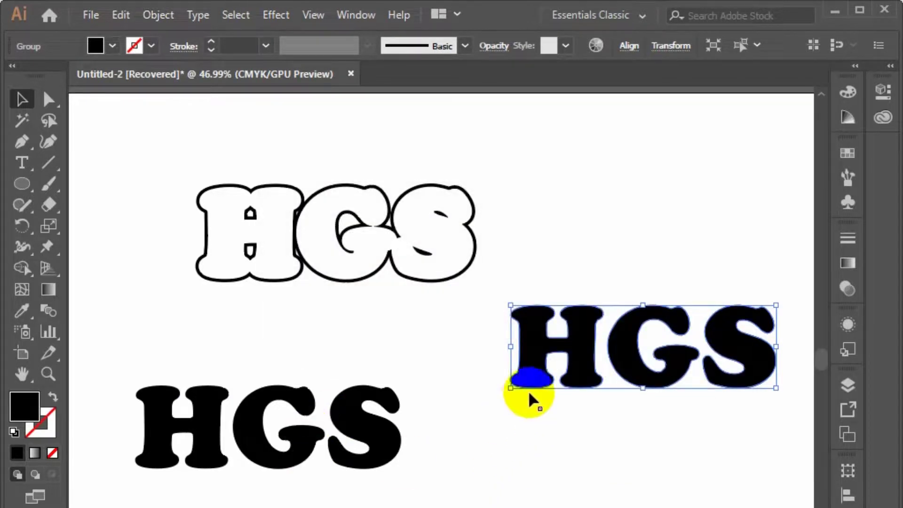
# Place a duplicate of the selected solid HGS just below it, and reselect the original
pyautogui.moveTo(531, 400); pyautogui.dragTo(484, 485)
pyautogui.click(506, 357)
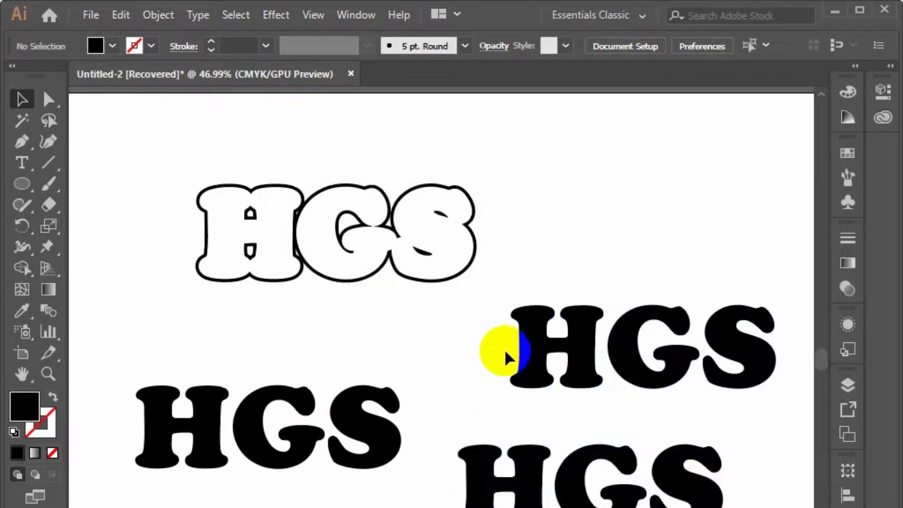
pyautogui.click(508, 357)
# Offset the paths of the selected solid HGS outward by 10 px with miter joins, previewing the result
pyautogui.click(158, 15)
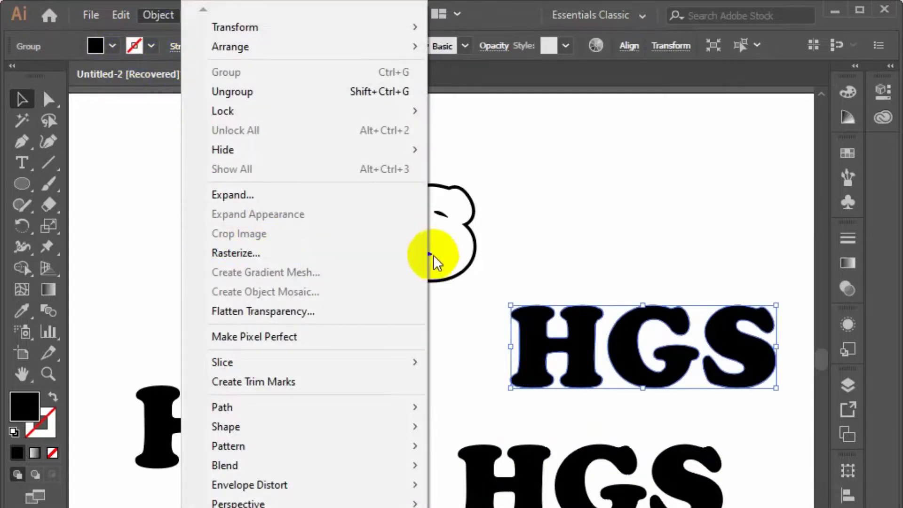
pyautogui.click(307, 407)
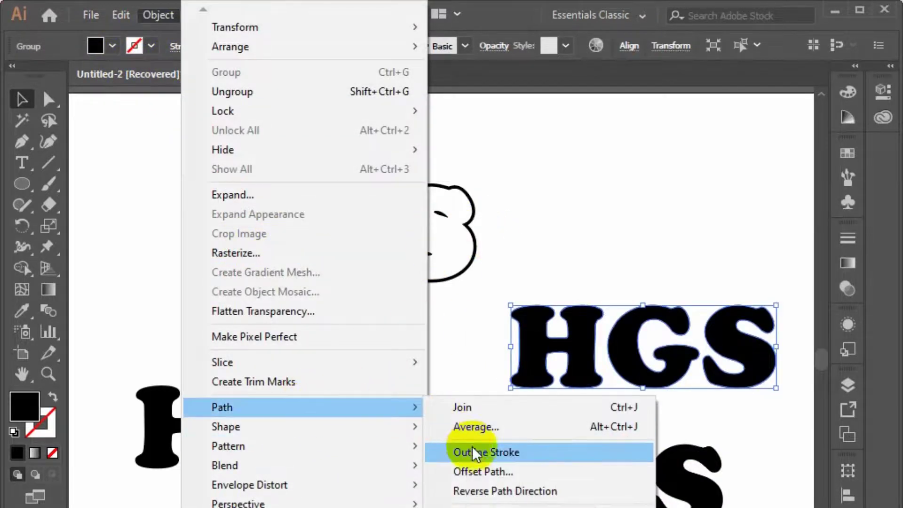
pyautogui.click(483, 470)
pyautogui.click(316, 306)
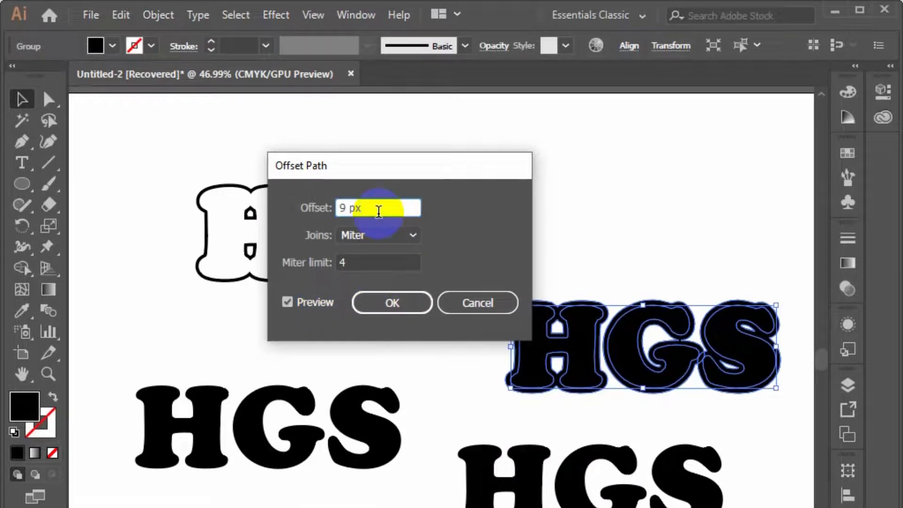
pyautogui.write('18')
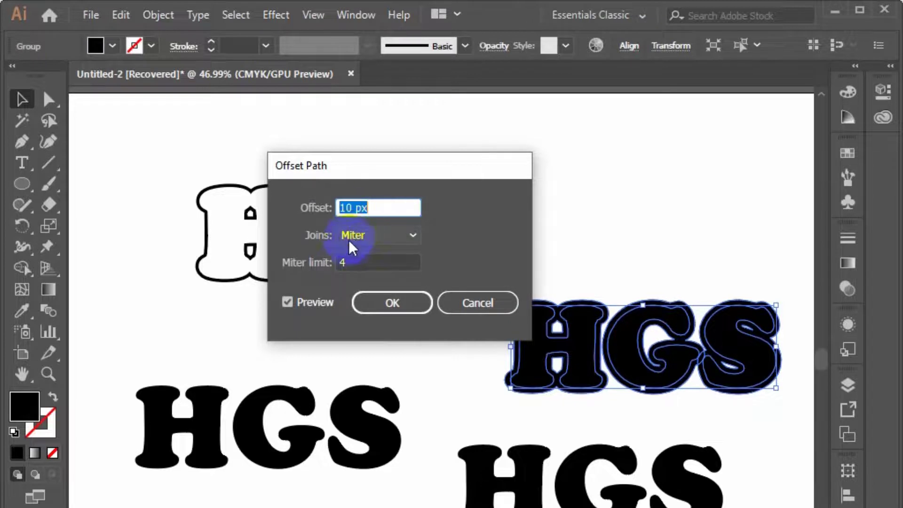
pyautogui.click(379, 301)
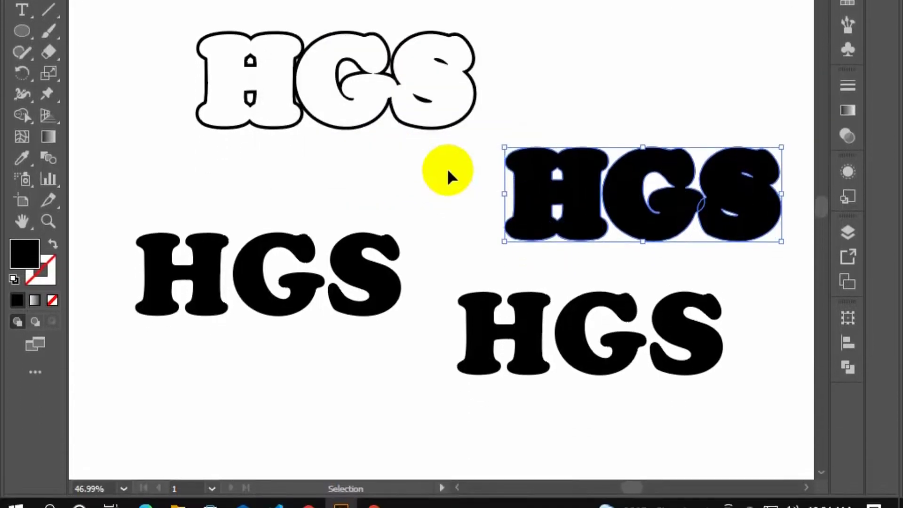
# Merge the 10 px offset paths with their original letters using Pathfinder's Unite
pyautogui.click(660, 242)
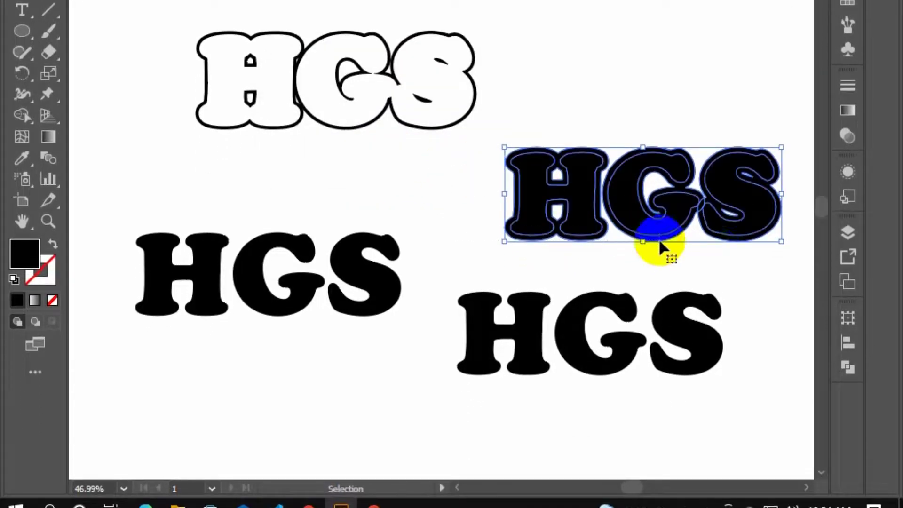
pyautogui.click(848, 367)
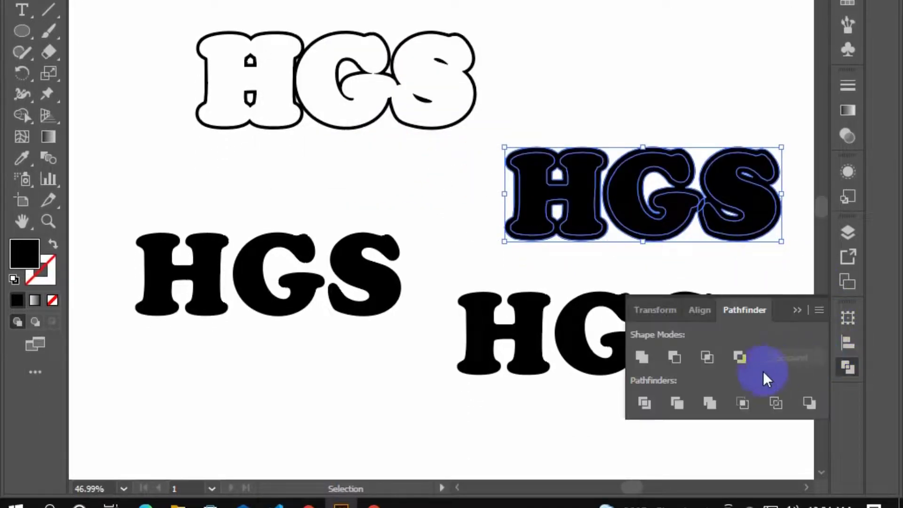
pyautogui.click(641, 359)
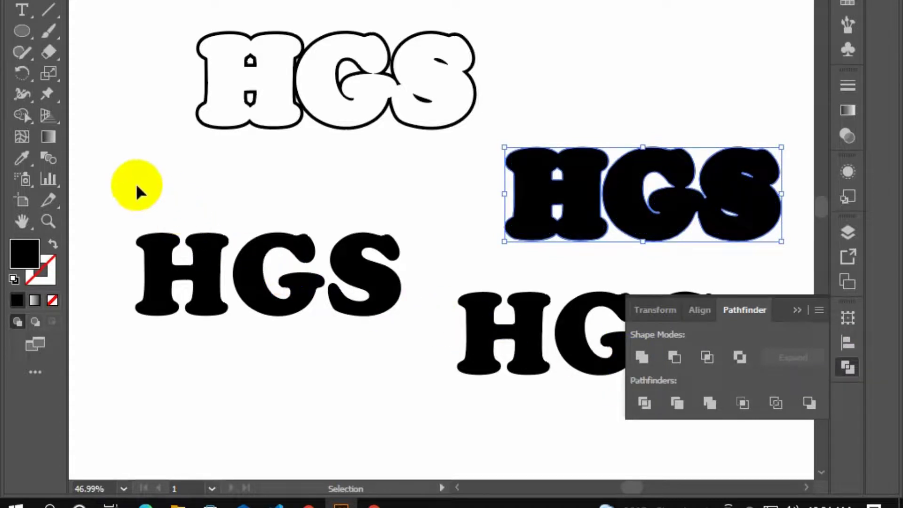
# Offset the paths of the solid HGS below the outline by 6 px with miter joins, previewing the result
pyautogui.moveTo(136, 191); pyautogui.dragTo(269, 316)
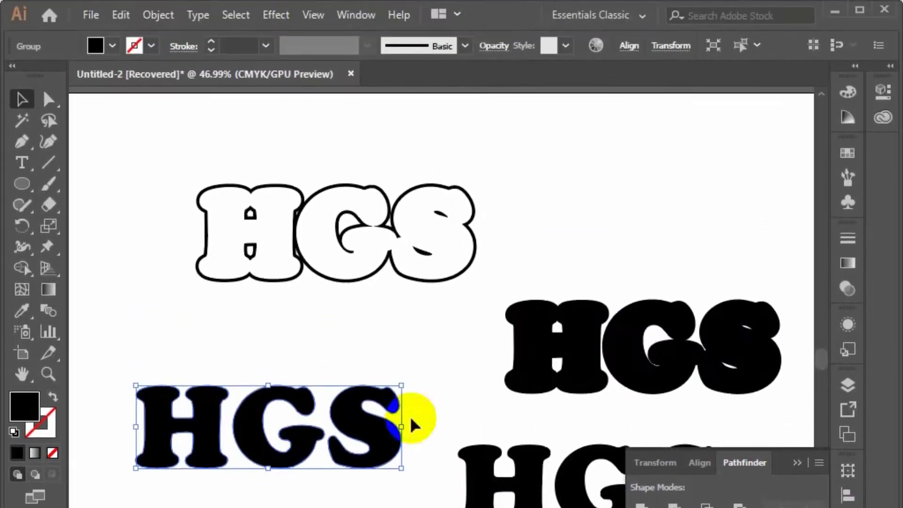
pyautogui.click(159, 15)
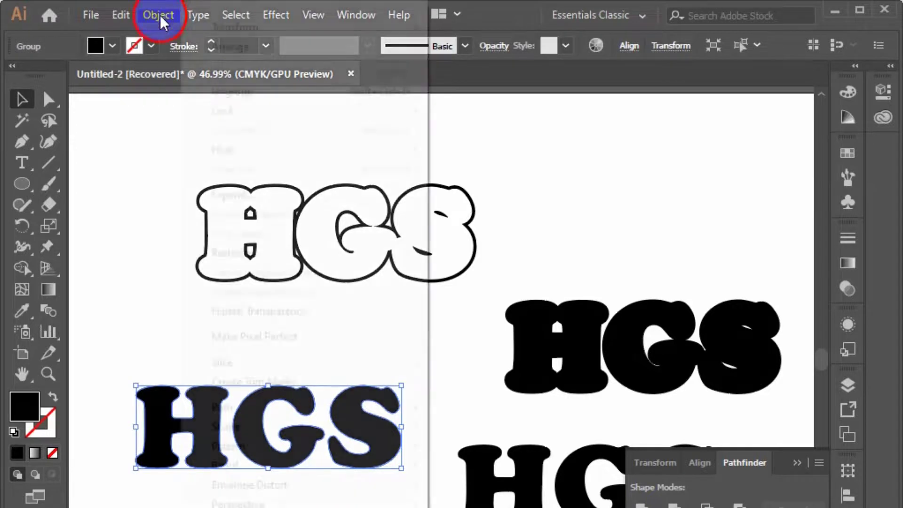
pyautogui.moveTo(289, 408)
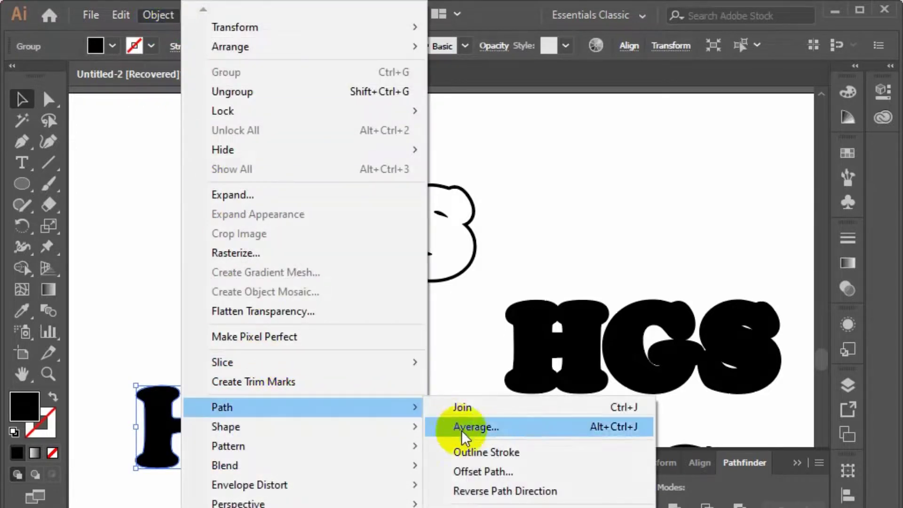
pyautogui.click(503, 473)
pyautogui.click(316, 306)
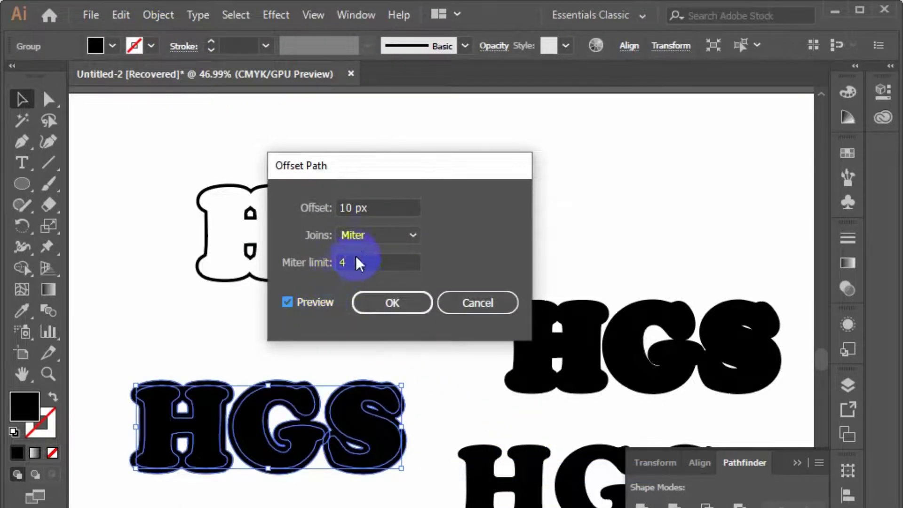
pyautogui.click(378, 210)
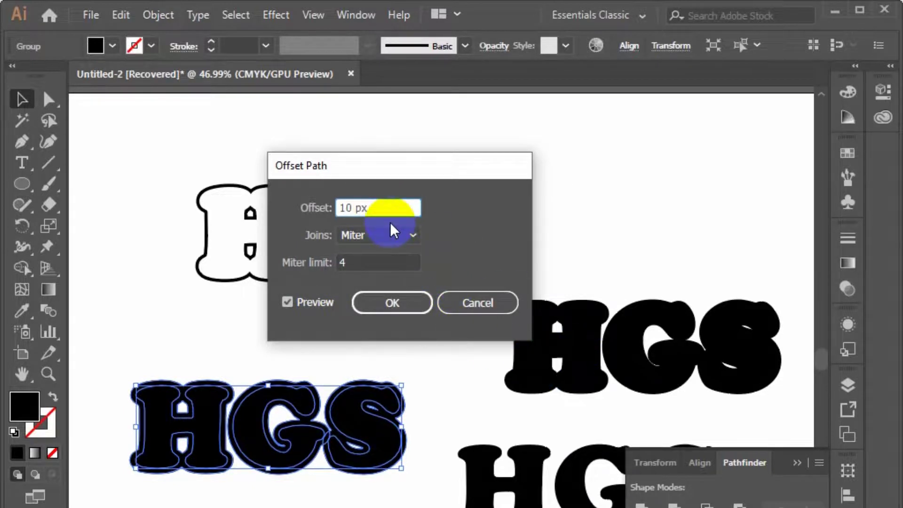
pyautogui.press('Down')
pyautogui.press('Down')
pyautogui.press('Down')
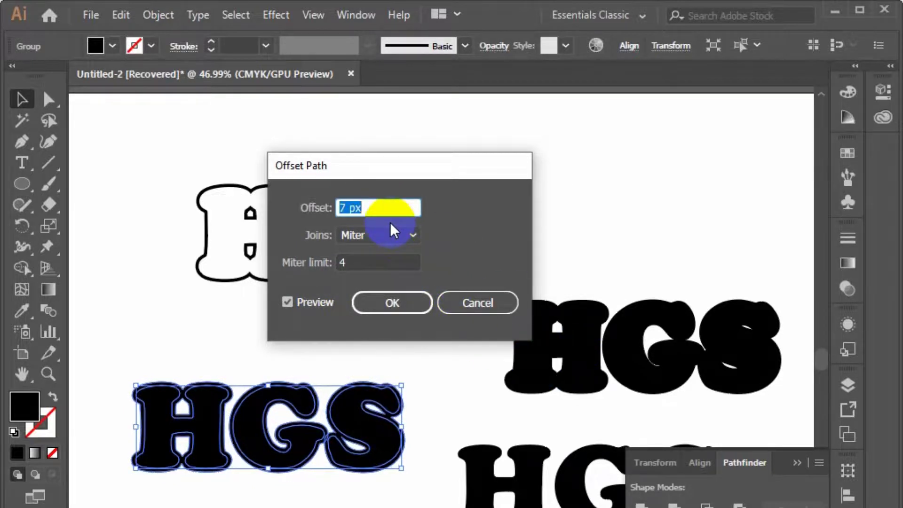
pyautogui.press('Down')
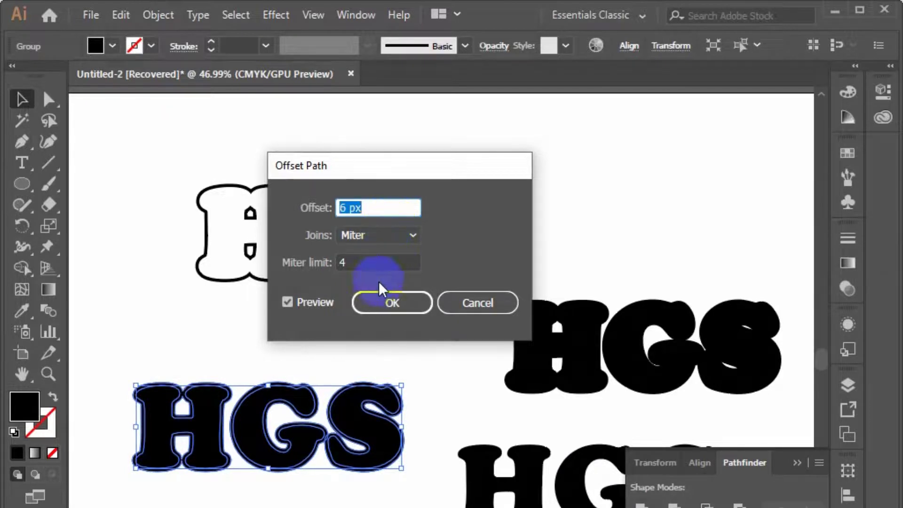
pyautogui.click(387, 304)
# Unite the 6 px offset paths with the original letters below the outline
pyautogui.moveTo(98, 337); pyautogui.dragTo(301, 485)
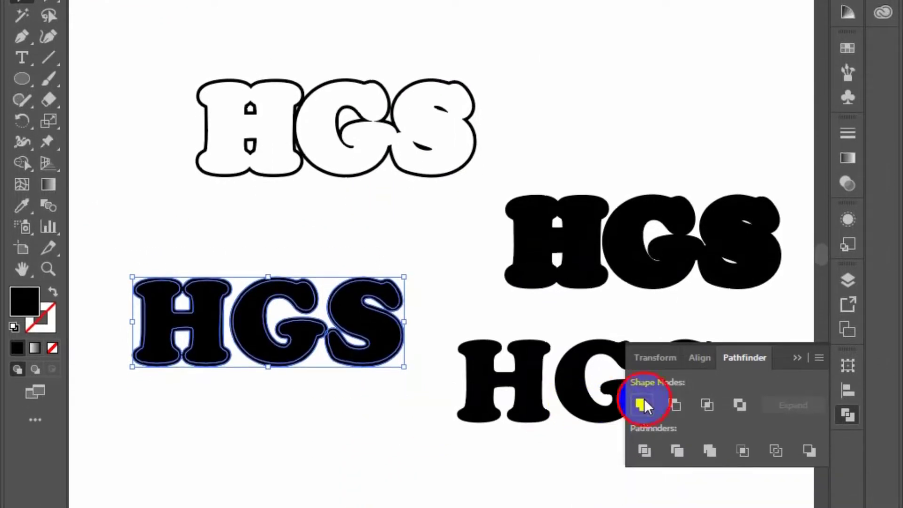
pyautogui.click(643, 405)
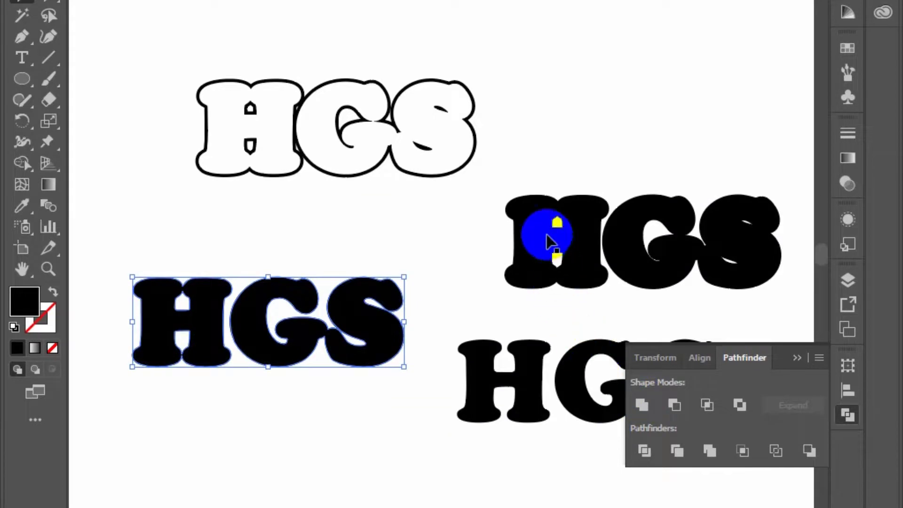
pyautogui.click(545, 232)
pyautogui.click(358, 316)
pyautogui.click(483, 393)
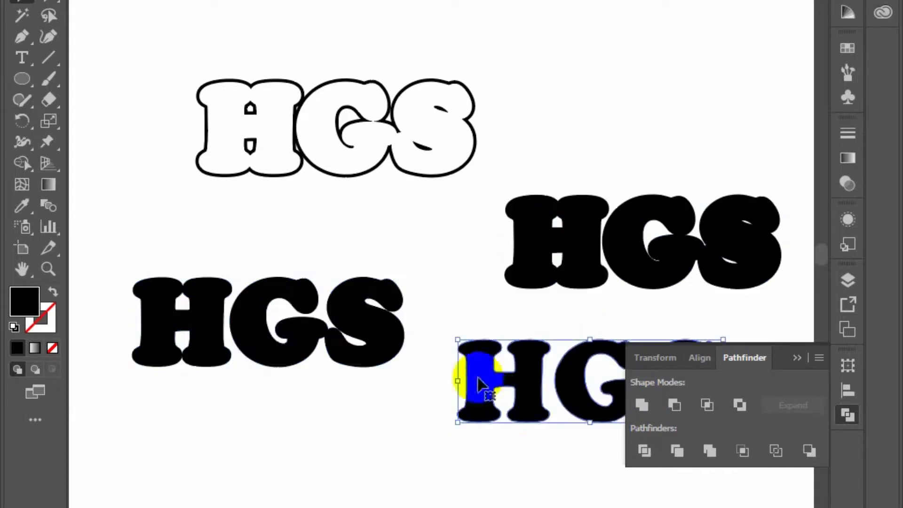
pyautogui.moveTo(328, 201); pyautogui.dragTo(530, 365)
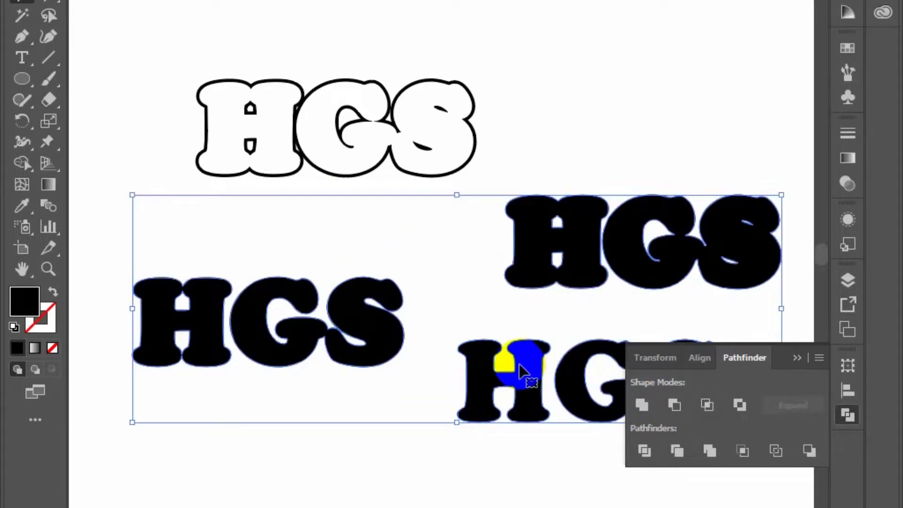
pyautogui.click(470, 308)
pyautogui.click(596, 230)
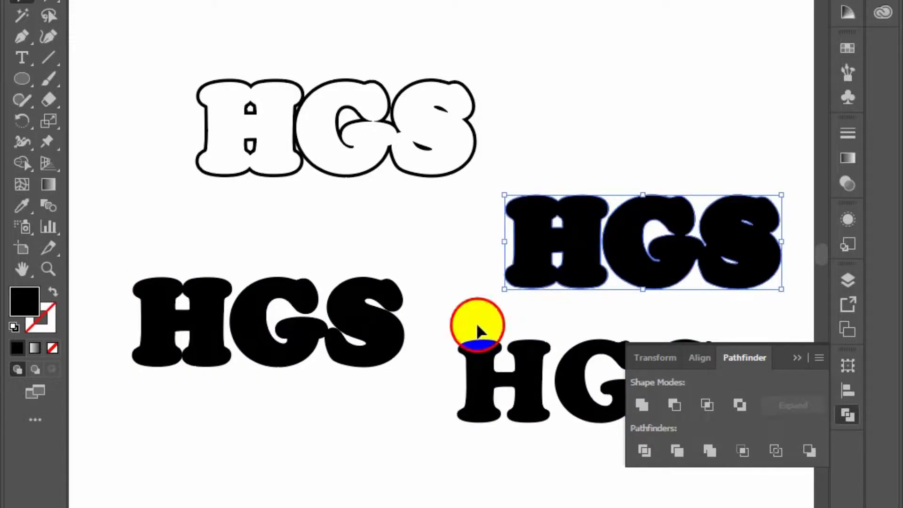
pyautogui.click(477, 325)
# Ungroup the 10 px offset HGS shape and the 6 px offset HGS shape, deselecting each
pyautogui.click(538, 262)
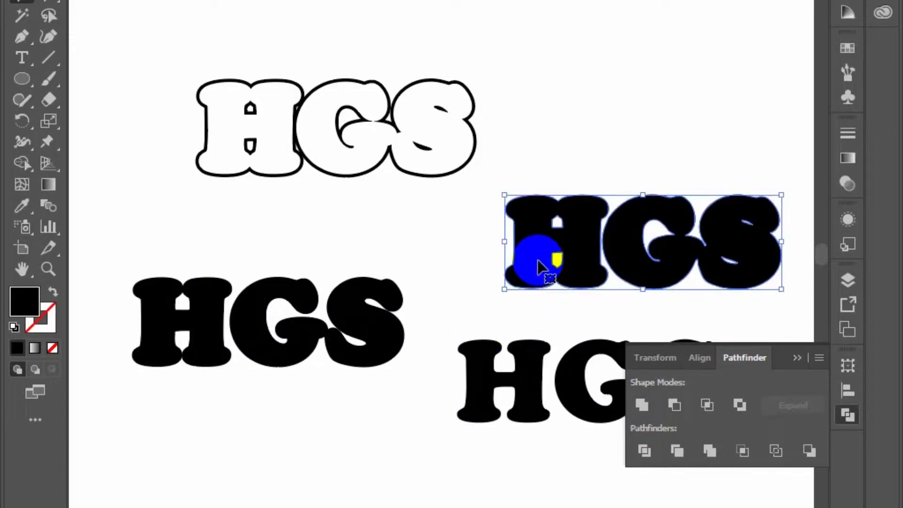
pyautogui.rightClick(539, 266)
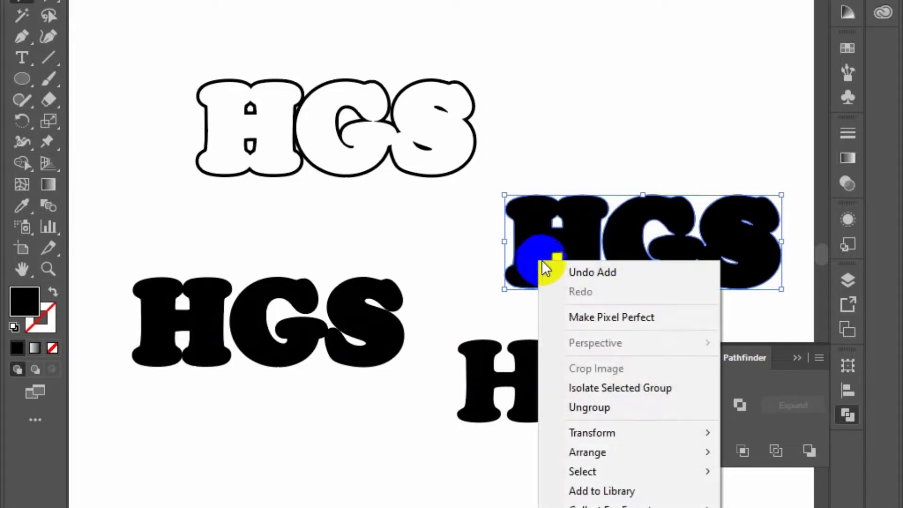
pyautogui.click(599, 409)
pyautogui.click(89, 253)
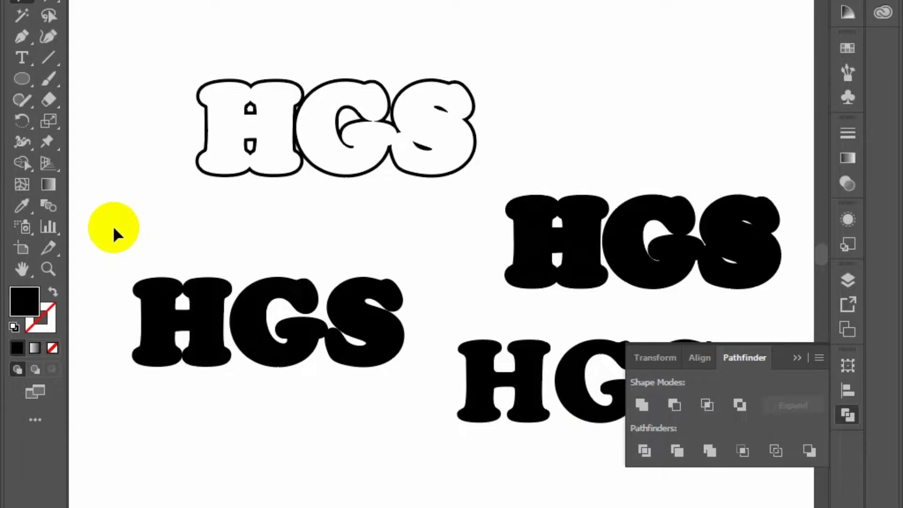
pyautogui.click(142, 315)
pyautogui.rightClick(145, 321)
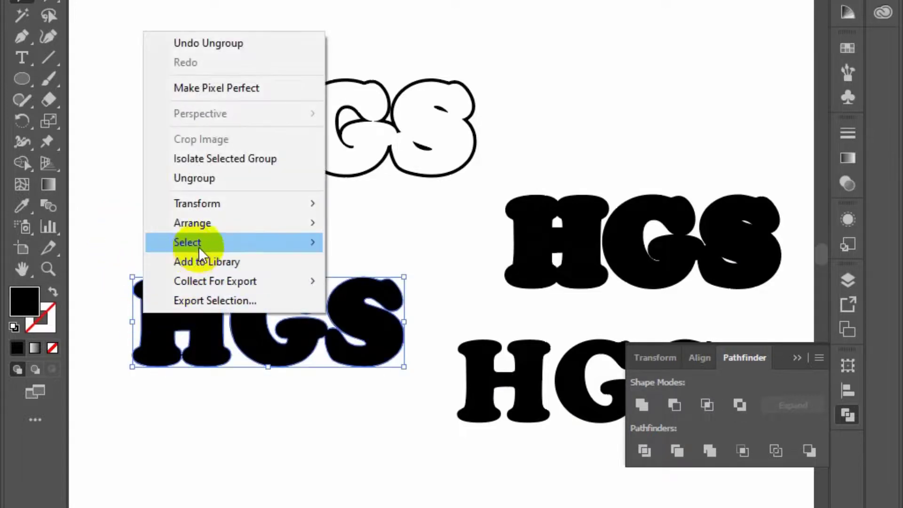
pyautogui.click(215, 179)
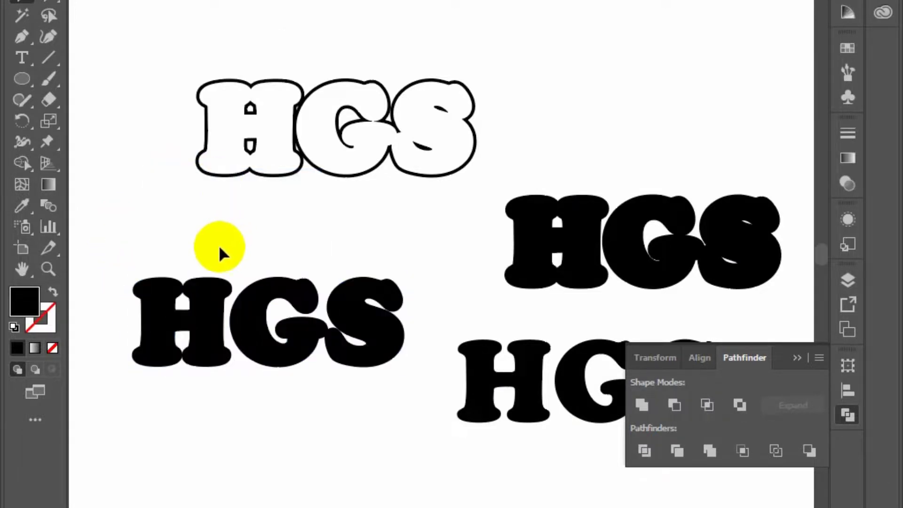
pyautogui.click(313, 319)
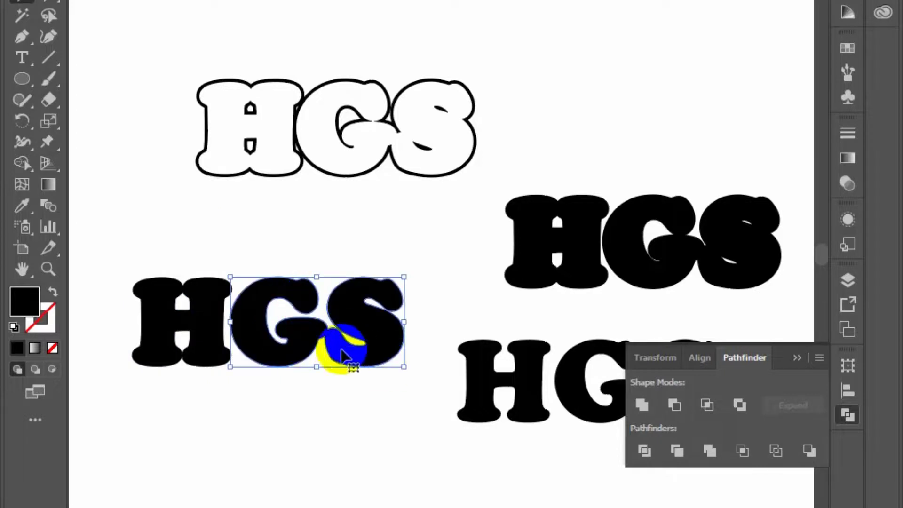
pyautogui.click(716, 258)
pyautogui.click(363, 335)
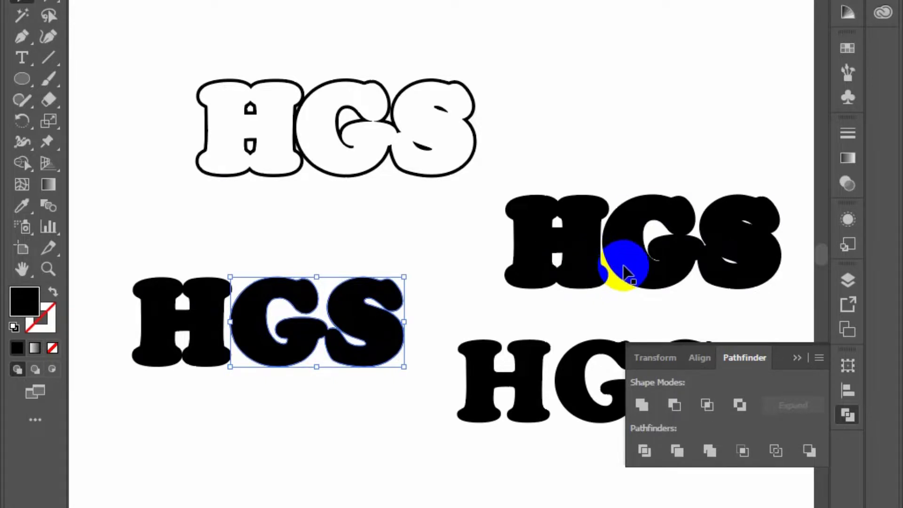
pyautogui.keyDown('shift'); pyautogui.click(626, 272); pyautogui.keyUp('shift')
pyautogui.click(460, 324)
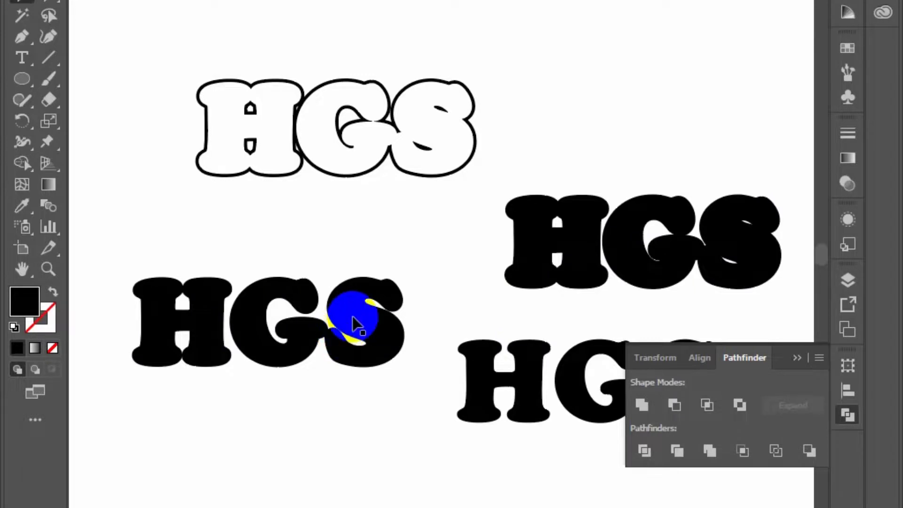
# Centre the 6 px offset GS shape horizontally and vertically on the 10 px offset GS shape, using the larger one as key object
pyautogui.click(342, 335)
pyautogui.click(673, 249)
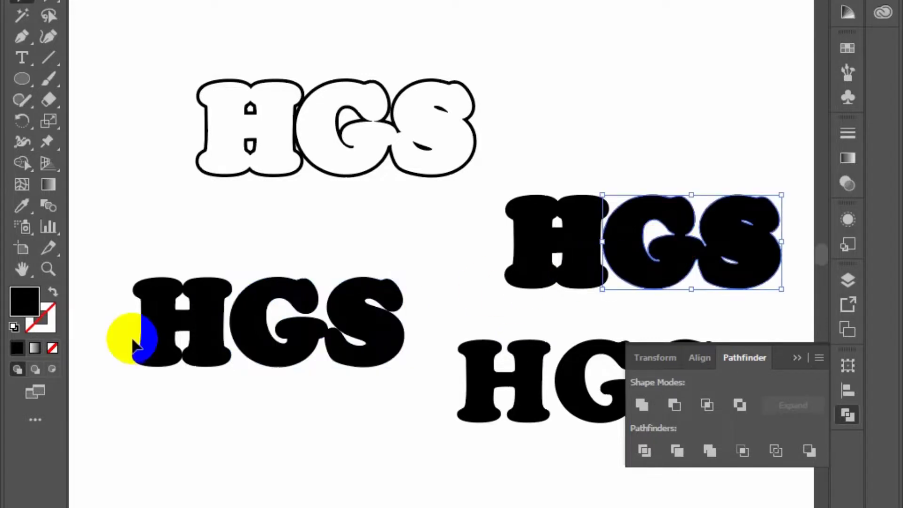
pyautogui.click(278, 348)
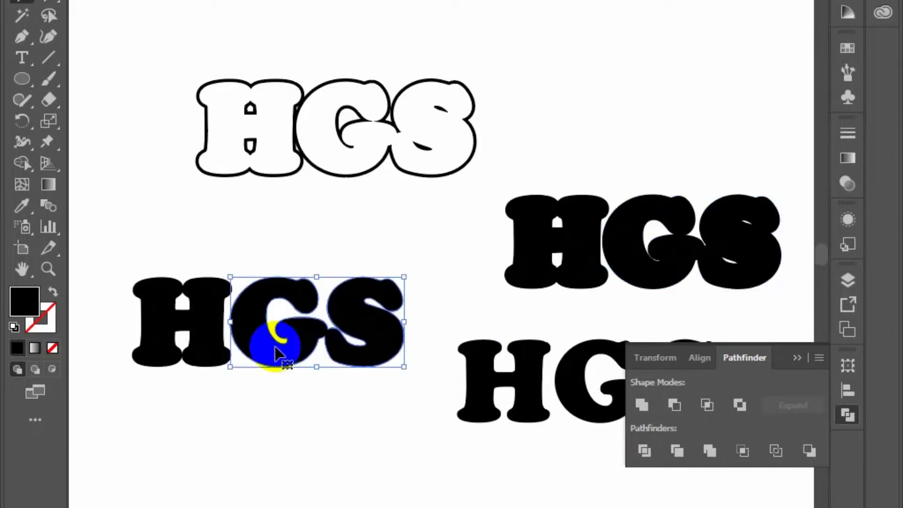
pyautogui.click(603, 252)
pyautogui.click(338, 348)
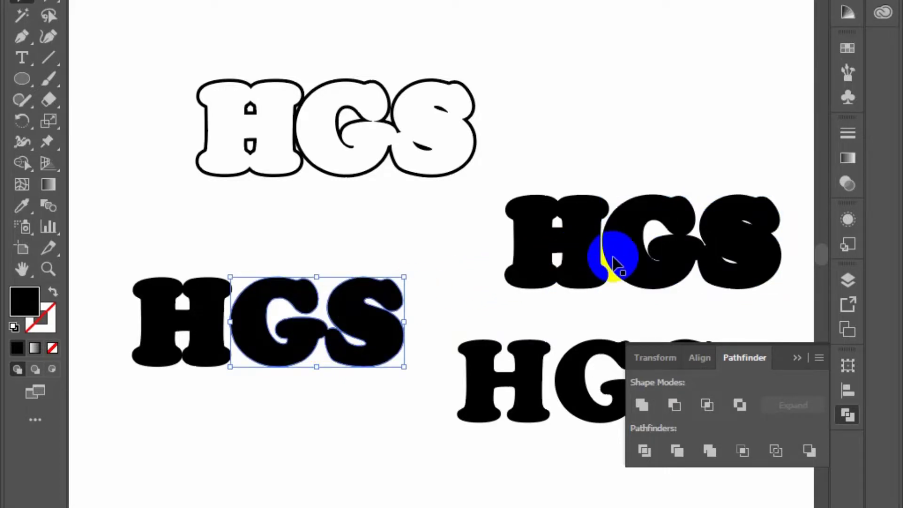
pyautogui.keyDown('shift'); pyautogui.click(605, 252); pyautogui.keyUp('shift')
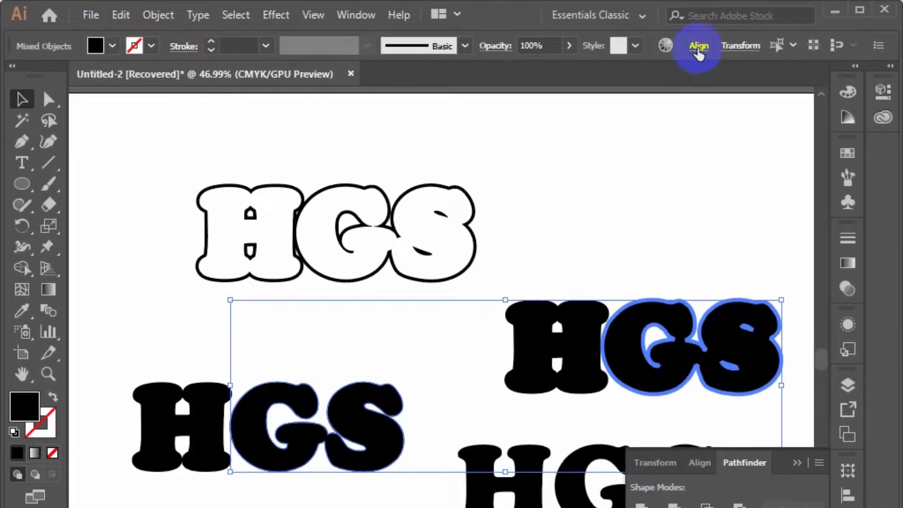
pyautogui.click(698, 47)
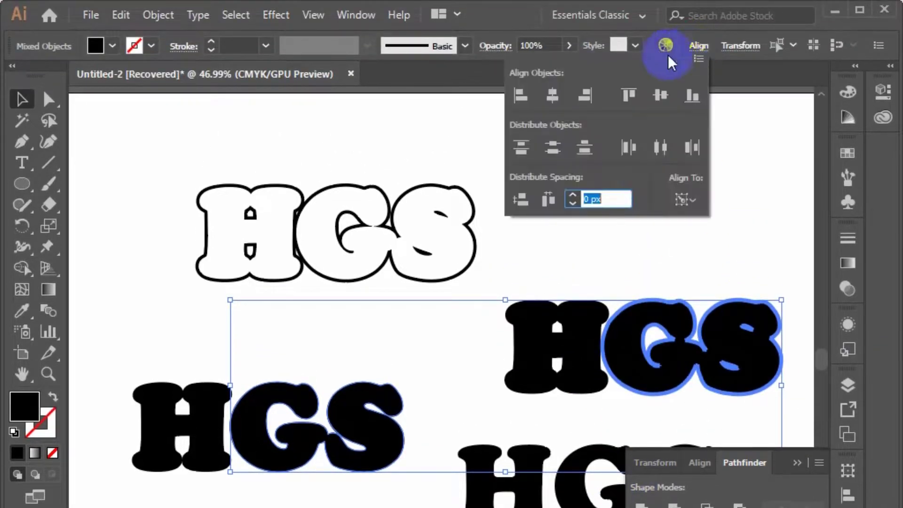
pyautogui.click(660, 97)
pyautogui.click(660, 98)
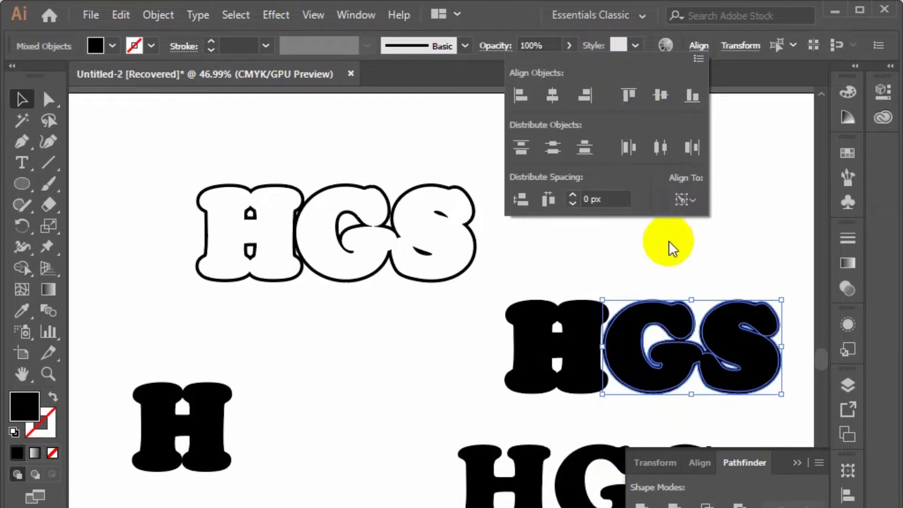
pyautogui.click(716, 245)
# Subtract the smaller GS shape from the larger one with Pathfinder's Minus Front, leaving a thin outline
pyautogui.moveTo(642, 266); pyautogui.dragTo(706, 367)
pyautogui.click(709, 363)
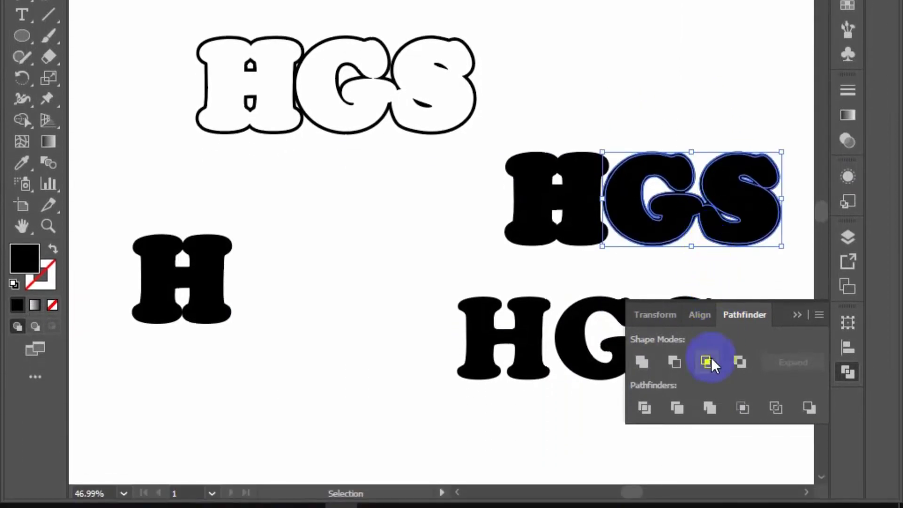
pyautogui.click(678, 370)
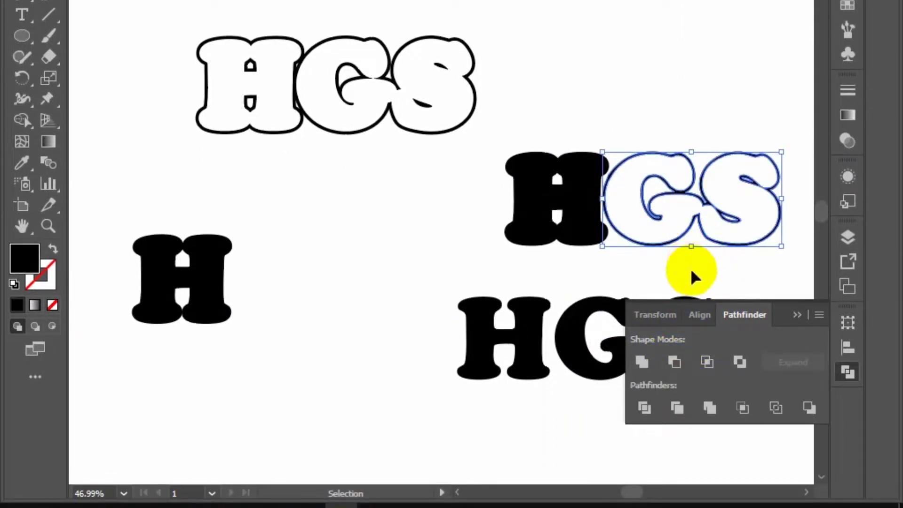
pyautogui.click(694, 280)
# Centre the 6 px offset H horizontally and vertically on the 10 px offset H, using the larger H as key object
pyautogui.click(198, 262)
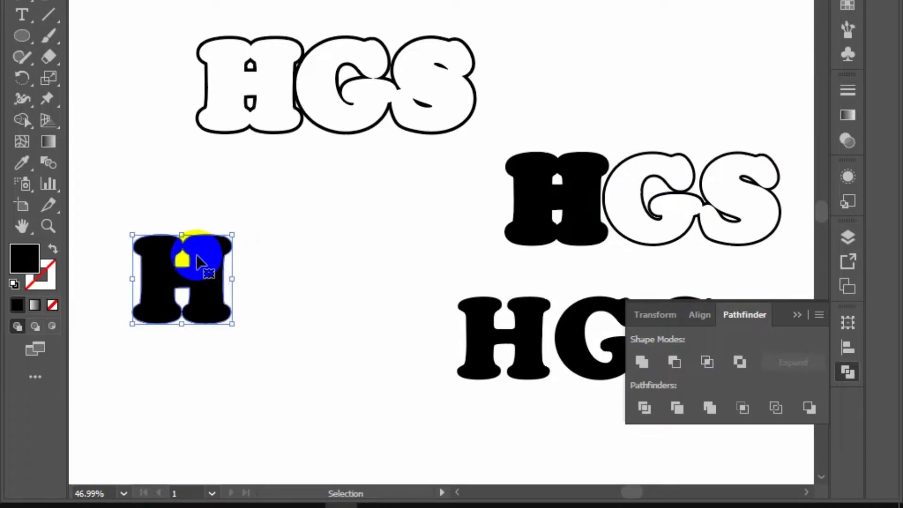
pyautogui.keyDown('shift'); pyautogui.click(522, 224); pyautogui.keyUp('shift')
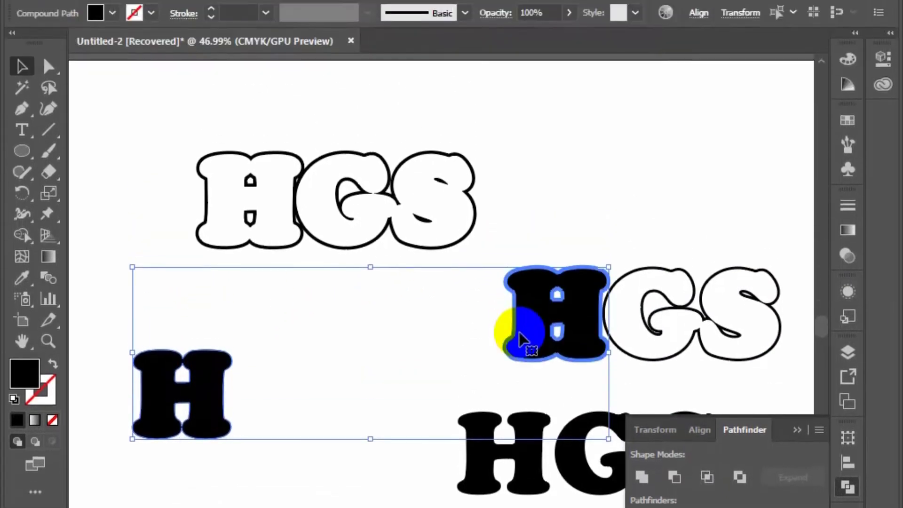
pyautogui.click(696, 14)
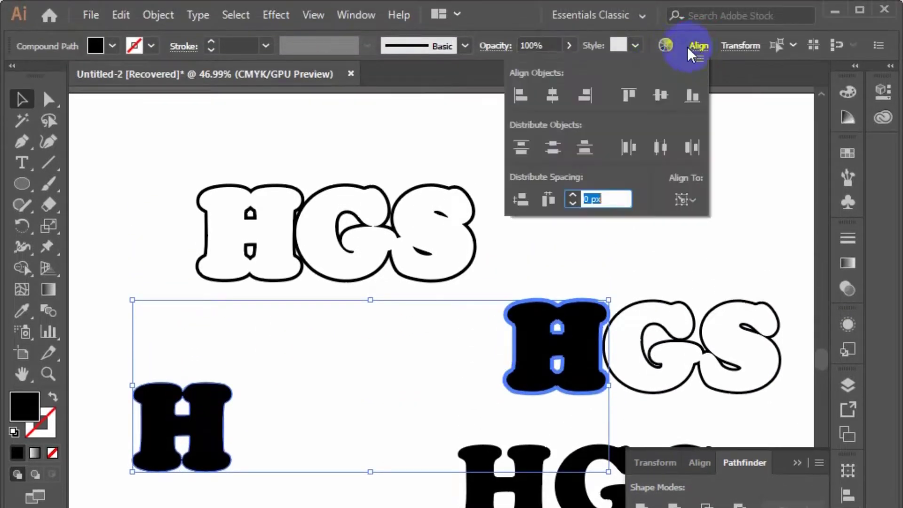
pyautogui.click(552, 96)
pyautogui.click(661, 96)
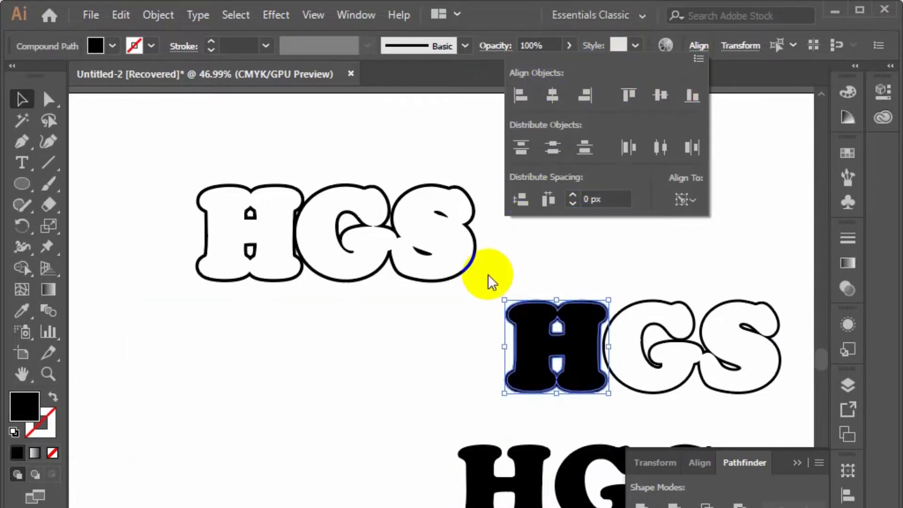
pyautogui.click(488, 276)
# Cut the smaller H out of the larger H with Minus Front and deselect the result
pyautogui.click(540, 318)
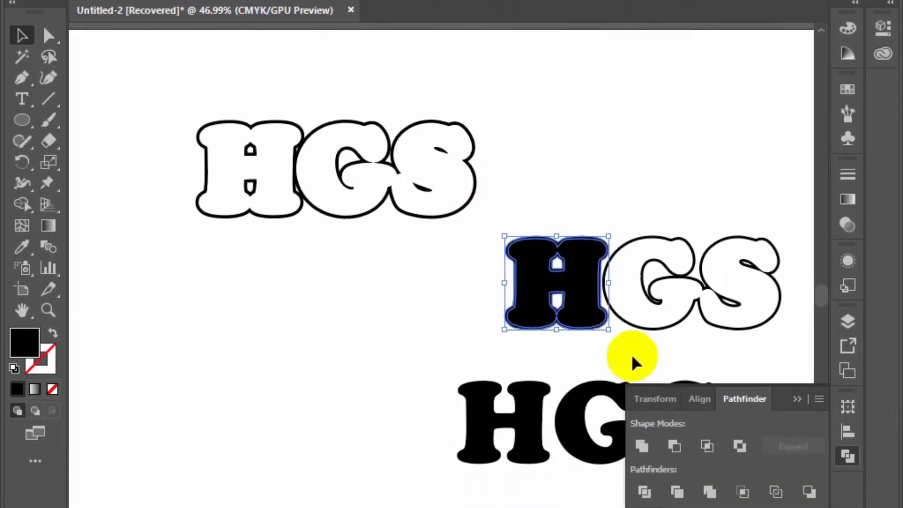
pyautogui.click(677, 447)
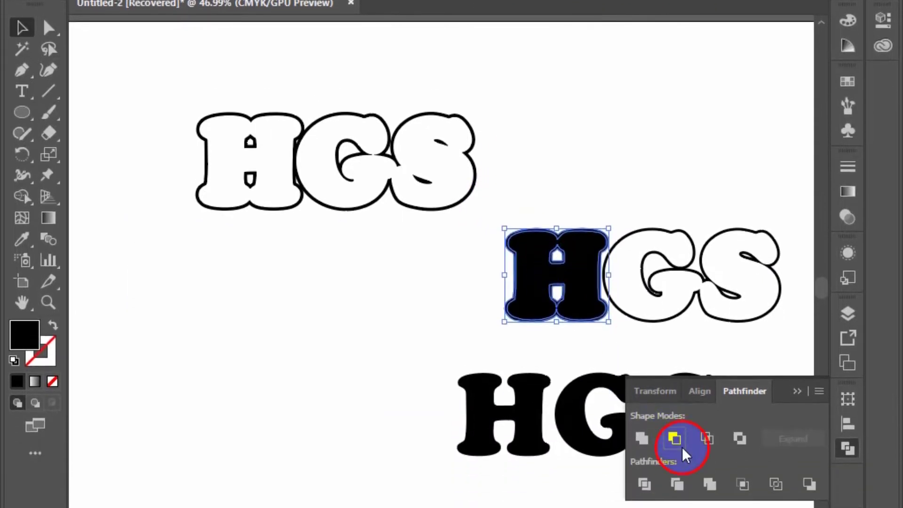
pyautogui.click(468, 275)
# Group the thin H outline with the thin GS outline and collapse the Pathfinder controls
pyautogui.click(494, 222)
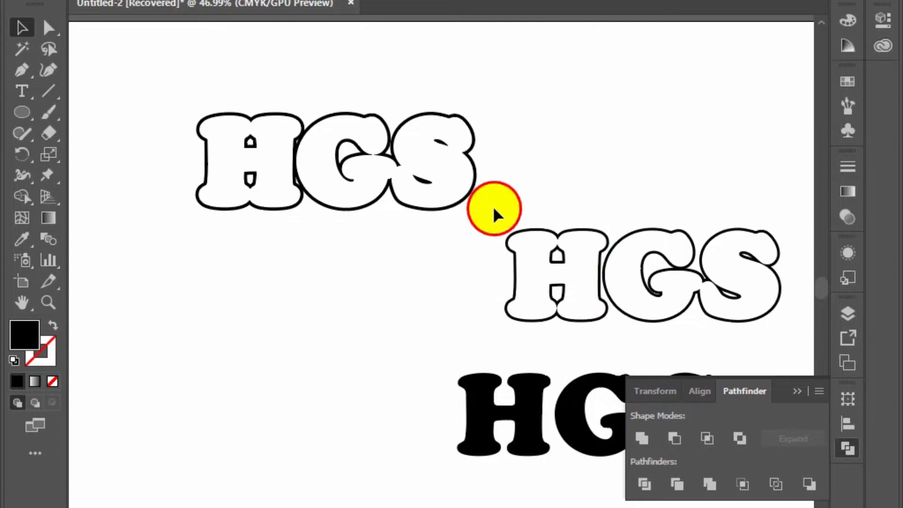
pyautogui.moveTo(495, 212); pyautogui.dragTo(742, 333)
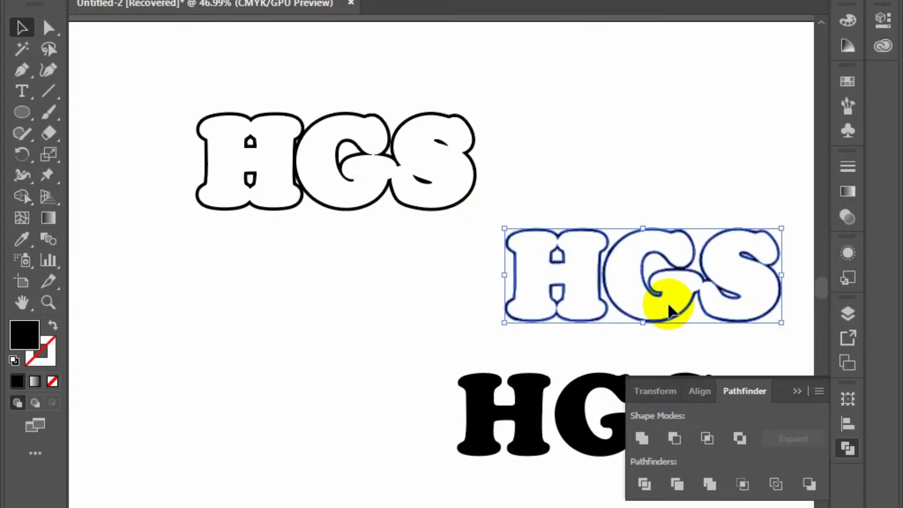
pyautogui.hotkey('ctrl', 'g')
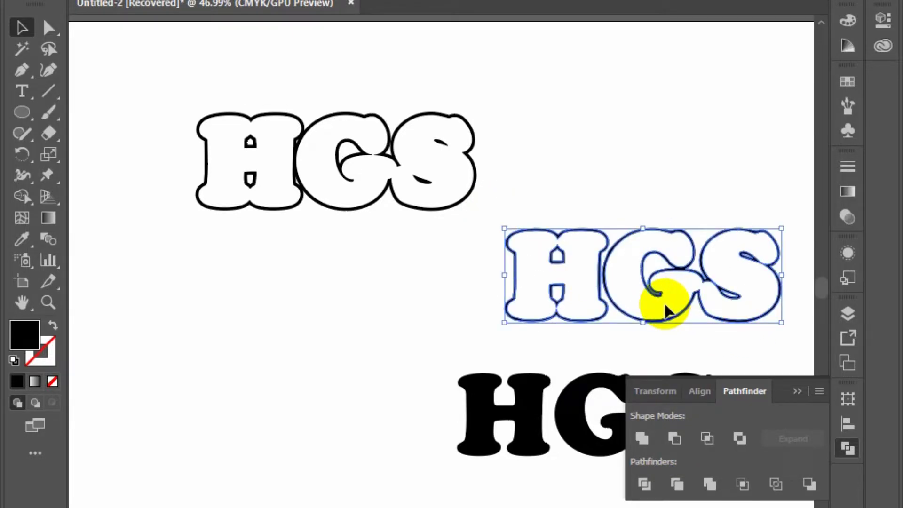
pyautogui.click(797, 394)
# Centre the solid HGS letters horizontally and vertically inside the thin HGS outline, keeping the outline as key object
pyautogui.moveTo(736, 403); pyautogui.dragTo(698, 468)
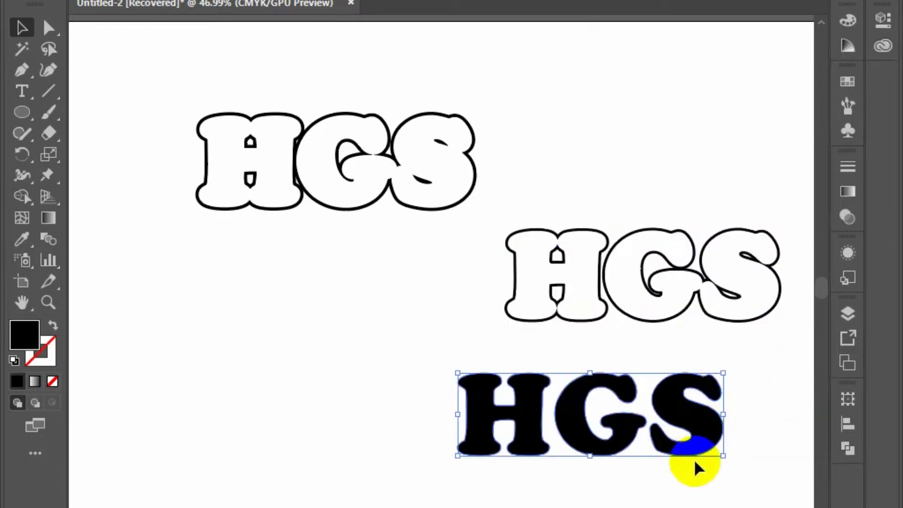
pyautogui.keyDown('shift'); pyautogui.click(605, 312); pyautogui.keyUp('shift')
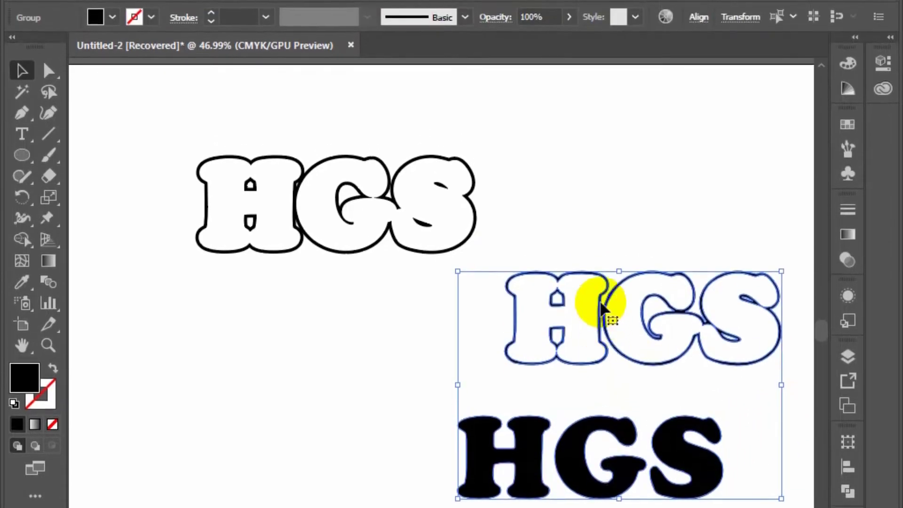
pyautogui.click(602, 301)
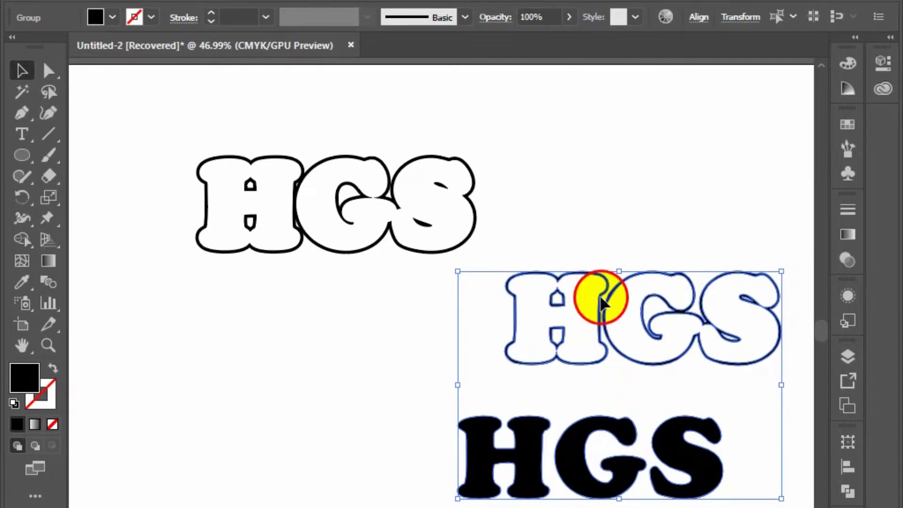
pyautogui.click(699, 19)
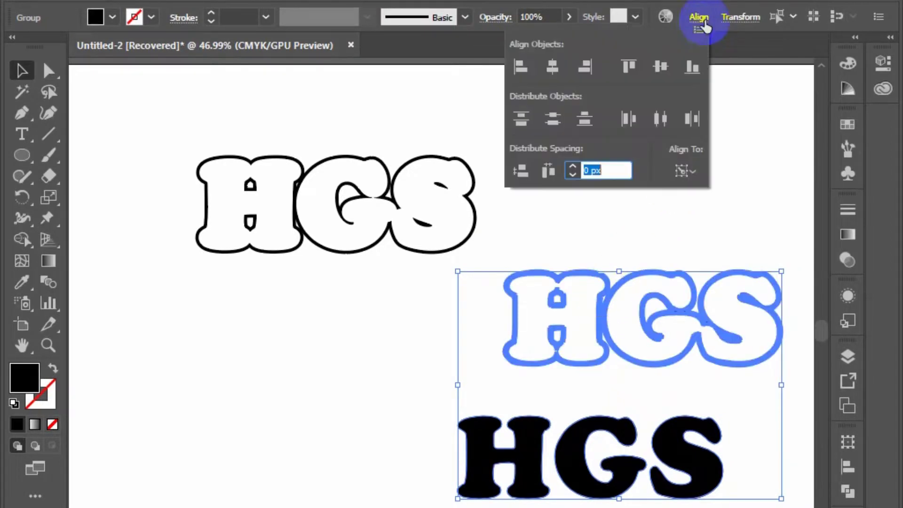
pyautogui.click(552, 67)
pyautogui.click(661, 67)
pyautogui.click(670, 197)
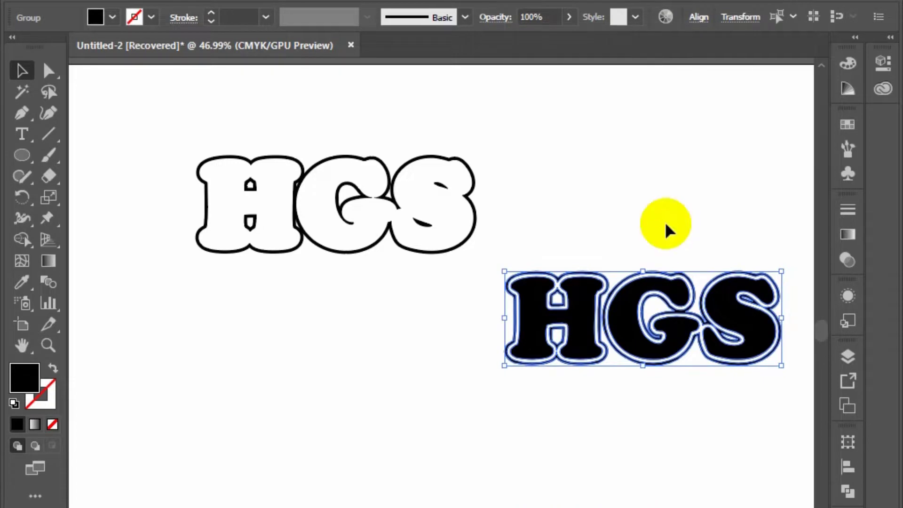
pyautogui.click(665, 228)
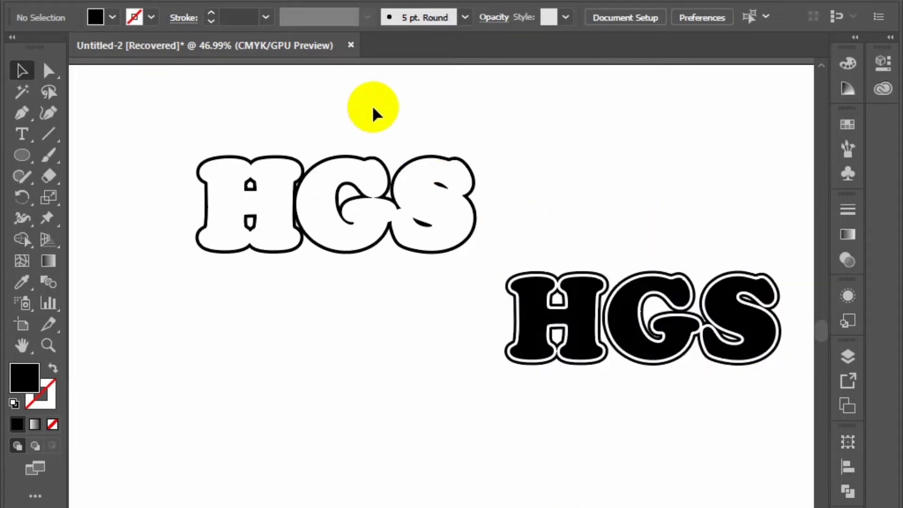
# Scale the combined HGS lettering down slightly and centre it horizontally and vertically on the wider HGS outline as key object
pyautogui.moveTo(529, 230); pyautogui.dragTo(762, 407)
pyautogui.hotkey('ctrl', 'z')
pyautogui.hotkey('ctrl', 'z')
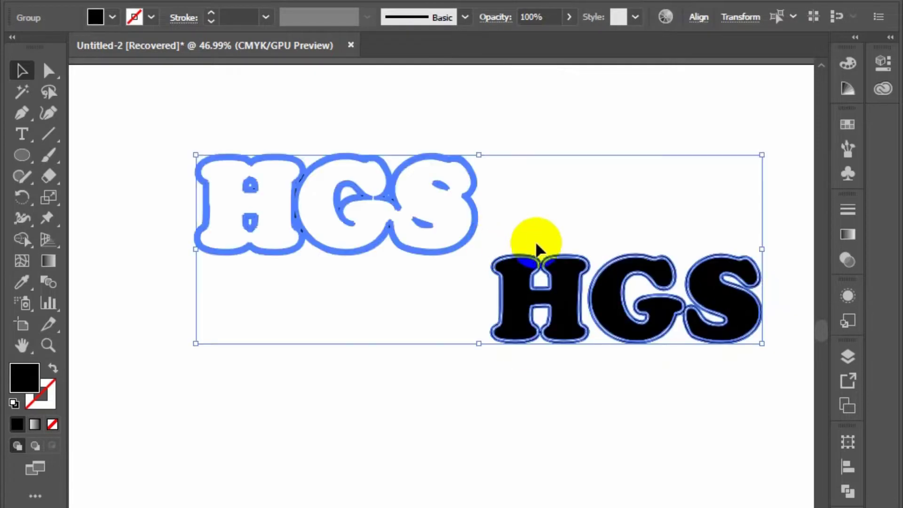
pyautogui.moveTo(508, 209); pyautogui.dragTo(599, 350)
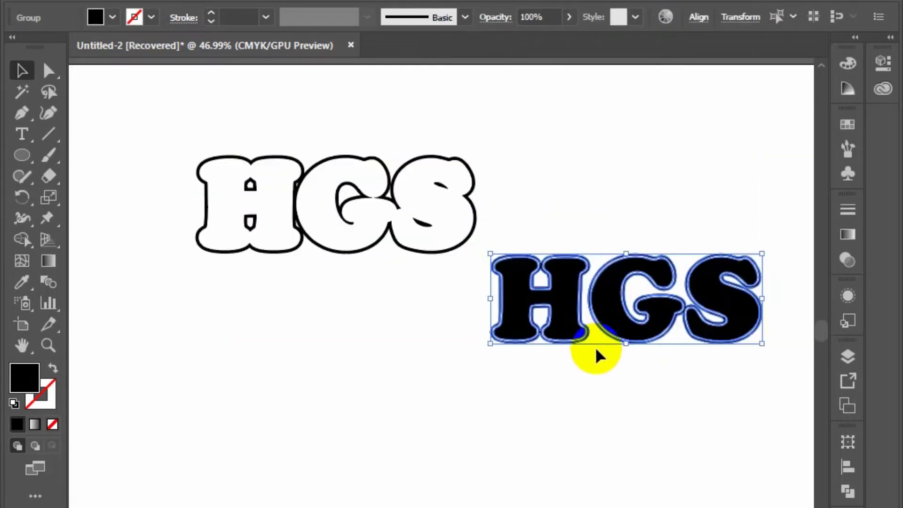
pyautogui.keyDown('shift'); pyautogui.click(462, 231); pyautogui.keyUp('shift')
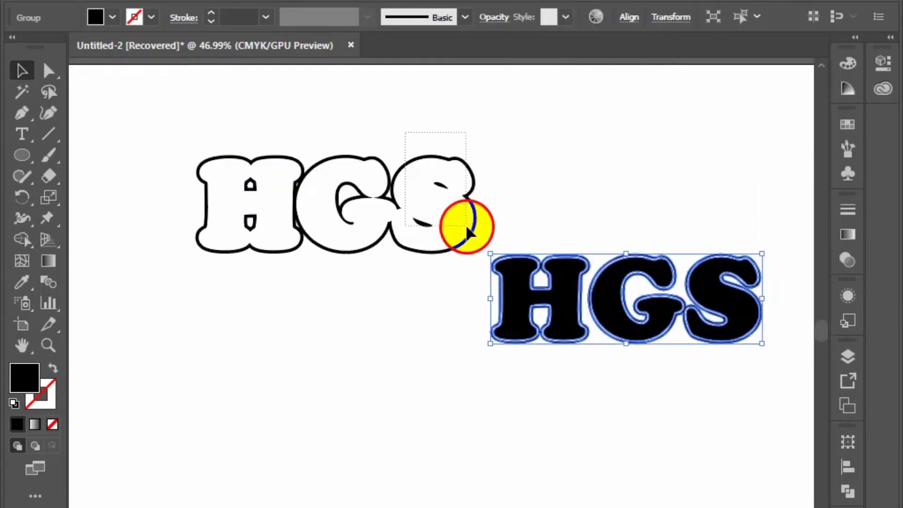
pyautogui.click(469, 202)
pyautogui.click(699, 17)
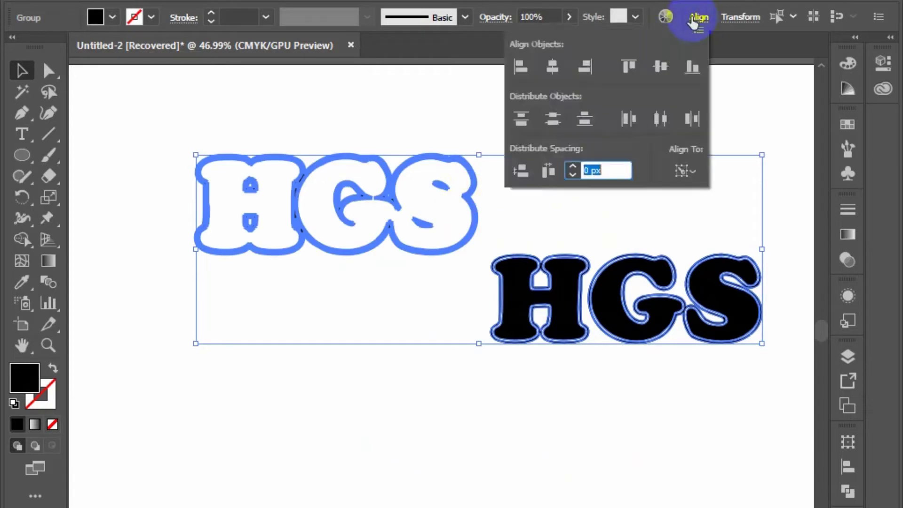
pyautogui.click(550, 69)
pyautogui.click(660, 67)
pyautogui.click(598, 311)
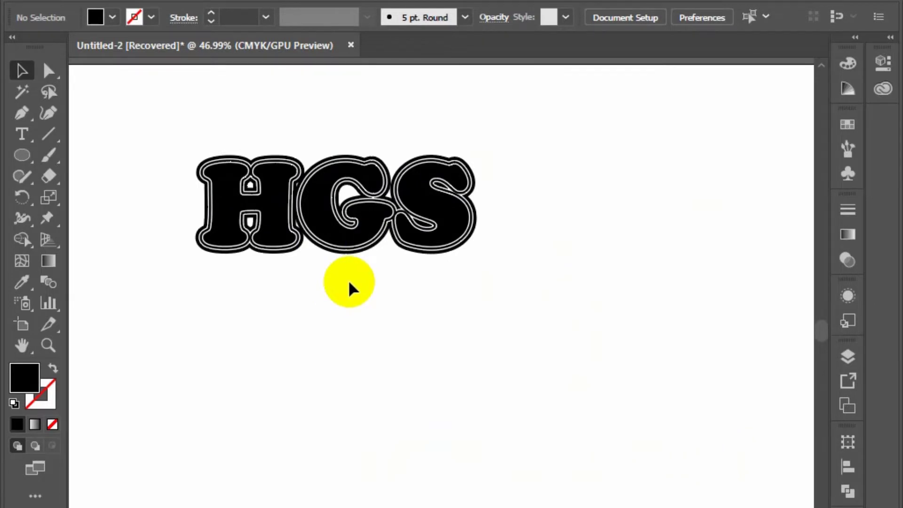
# Fill the inner group of solid HGS letters and thin outline with pink ef1d59
pyautogui.moveTo(348, 280); pyautogui.dragTo(368, 225)
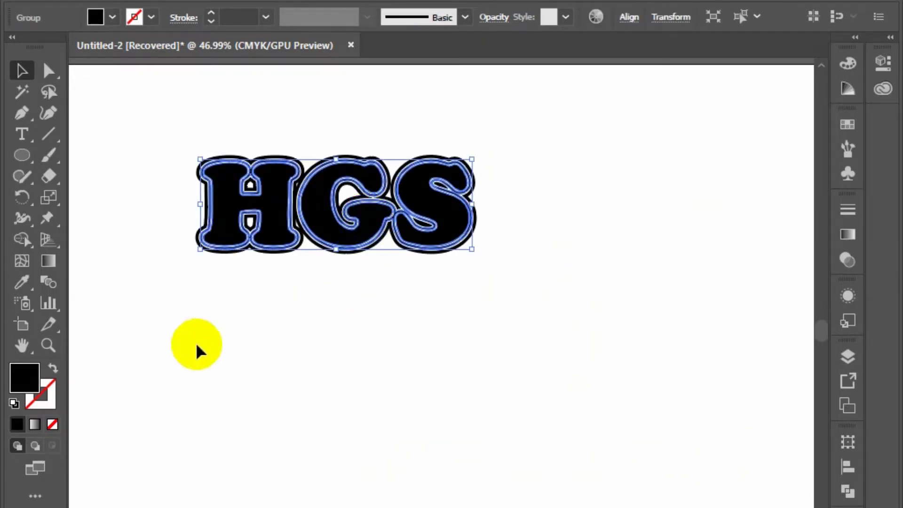
pyautogui.doubleClick(24, 376)
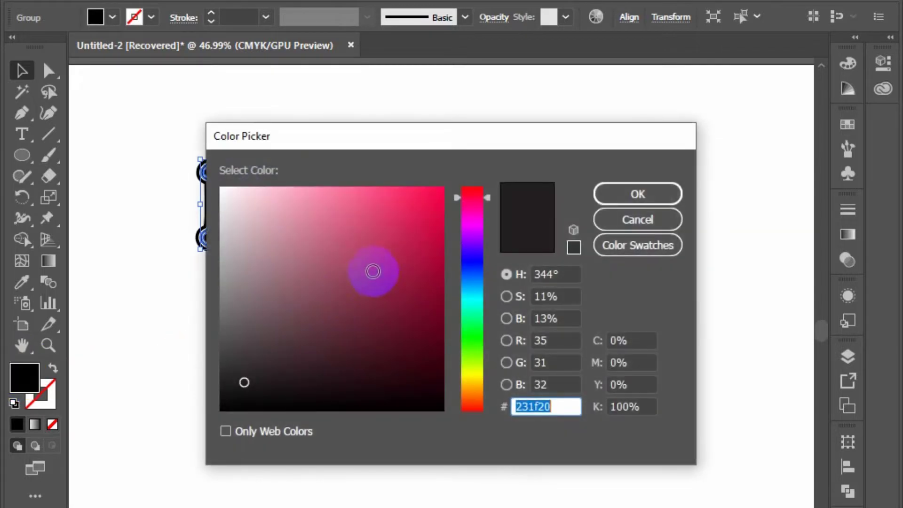
pyautogui.click(417, 200)
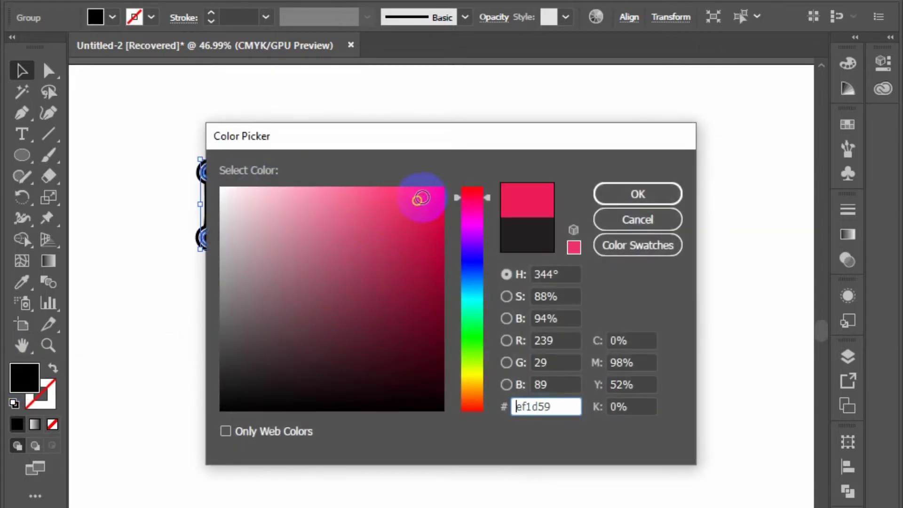
pyautogui.click(607, 194)
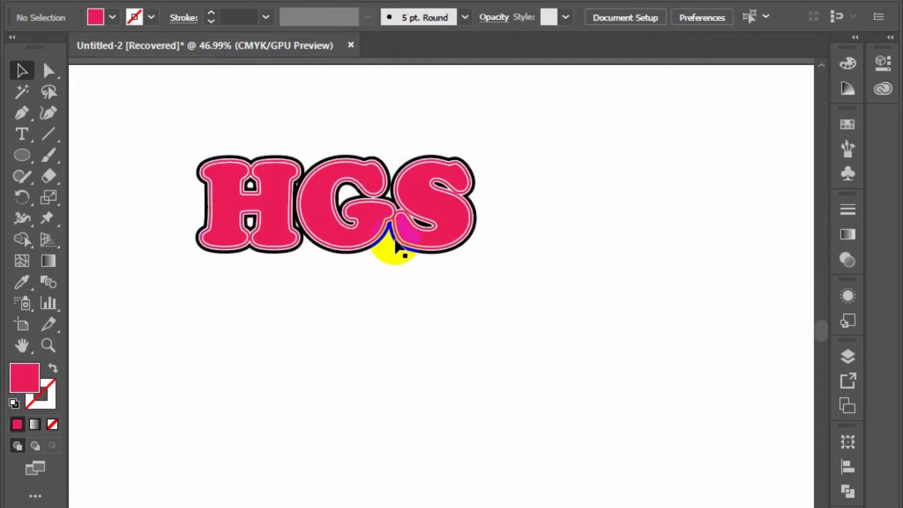
# Ungroup the pink lettering to separate the solid HGS letters from their thin outline
pyautogui.rightClick(402, 233)
pyautogui.click(473, 374)
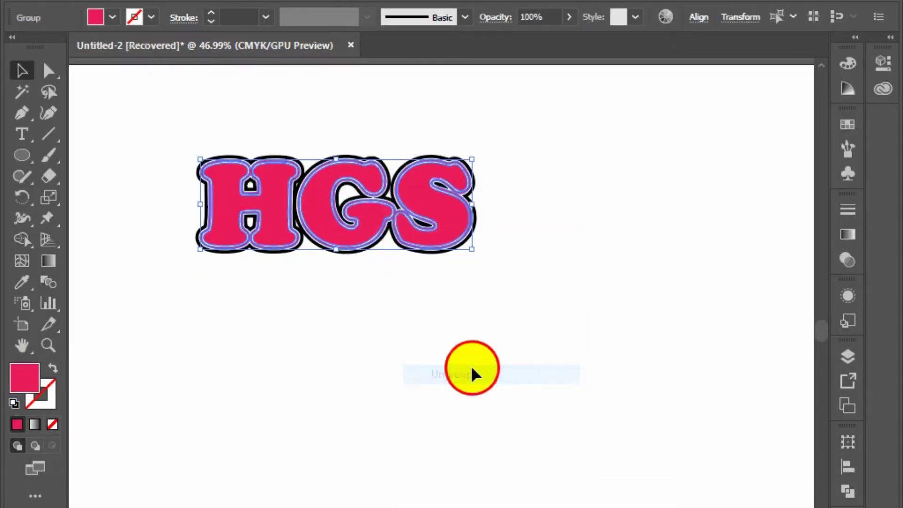
pyautogui.click(419, 295)
pyautogui.click(401, 221)
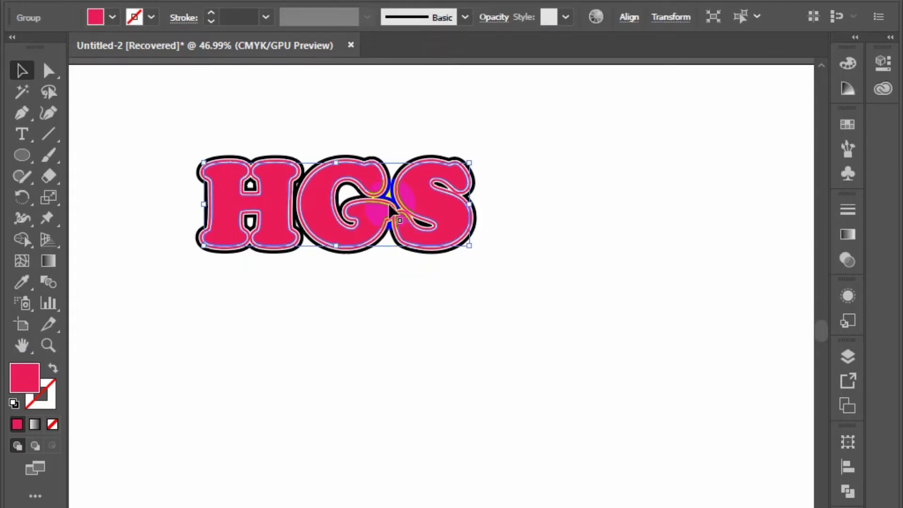
pyautogui.rightClick(390, 219)
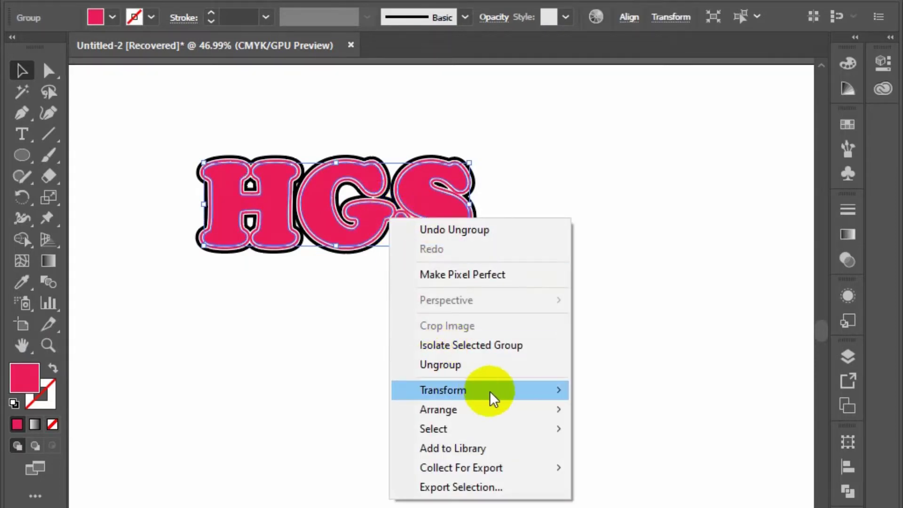
pyautogui.click(309, 386)
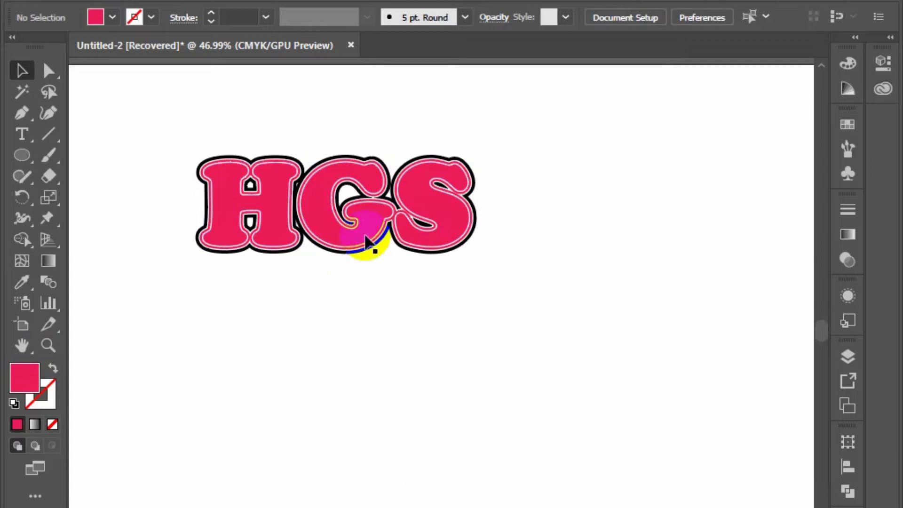
# Change the fill of the solid HGS letters to a medium blue, leaving them deselected
pyautogui.click(390, 210)
pyautogui.doubleClick(20, 383)
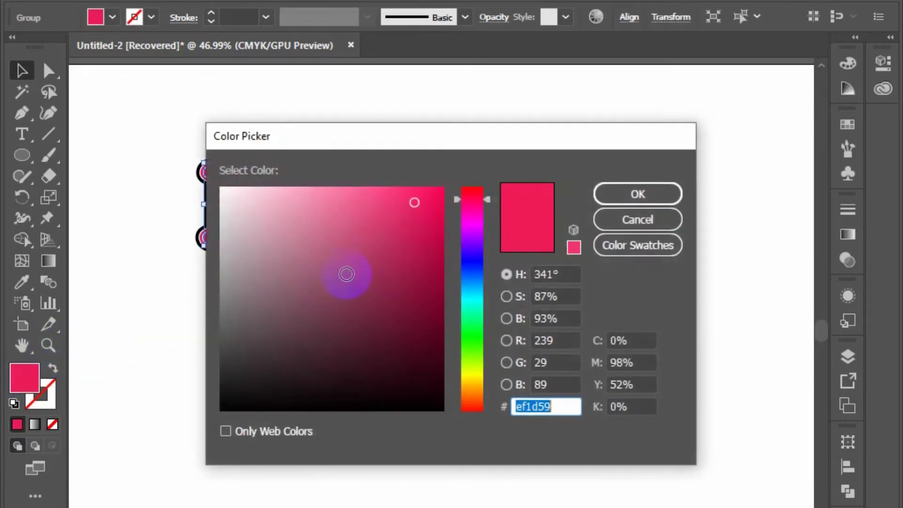
pyautogui.moveTo(450, 308); pyautogui.dragTo(475, 276)
pyautogui.click(616, 194)
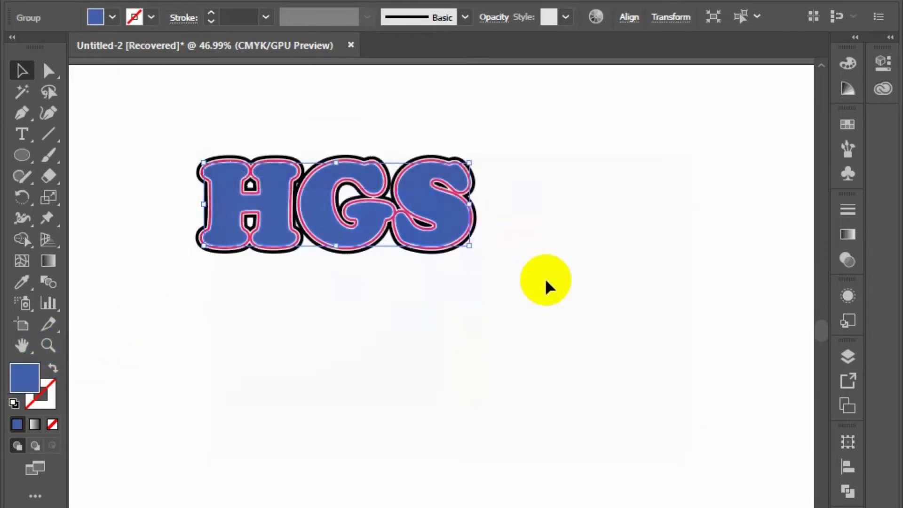
pyautogui.click(500, 291)
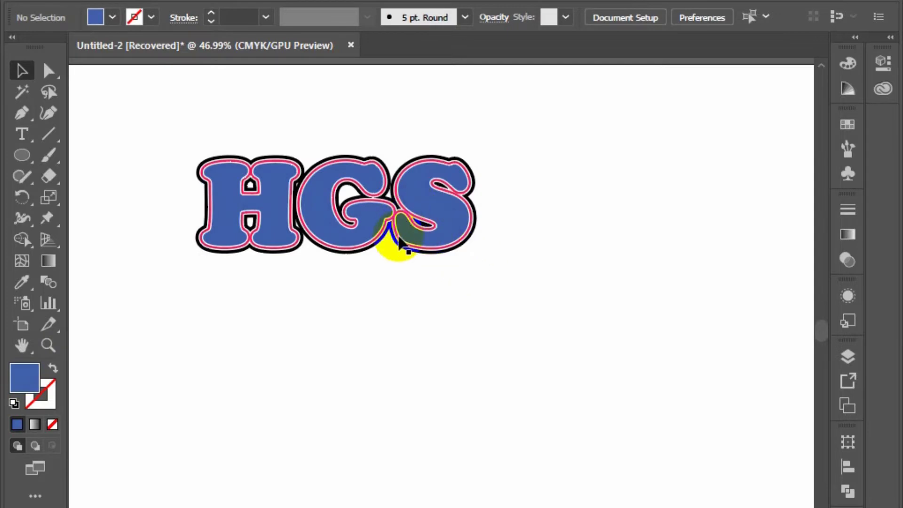
# Recolour the outermost black HGS outline with a yellowish-green fill and deselect it
pyautogui.click(412, 166)
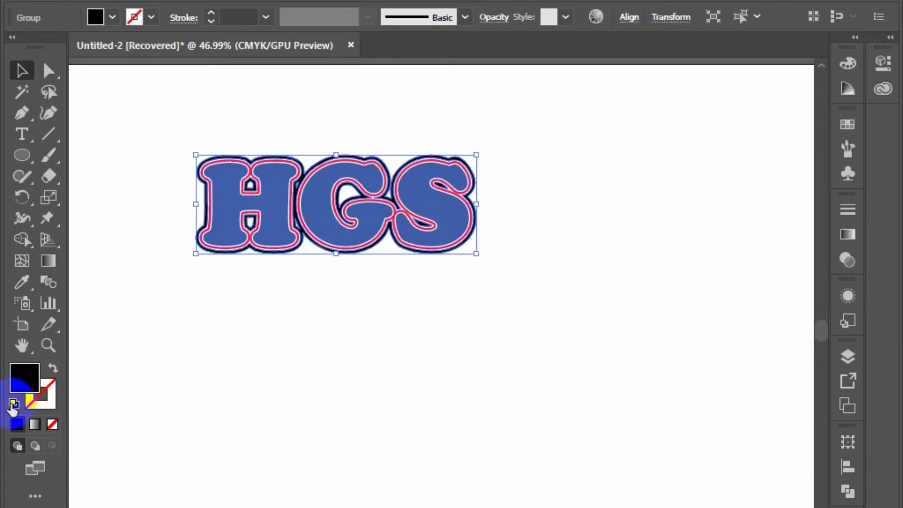
pyautogui.doubleClick(19, 379)
pyautogui.click(468, 361)
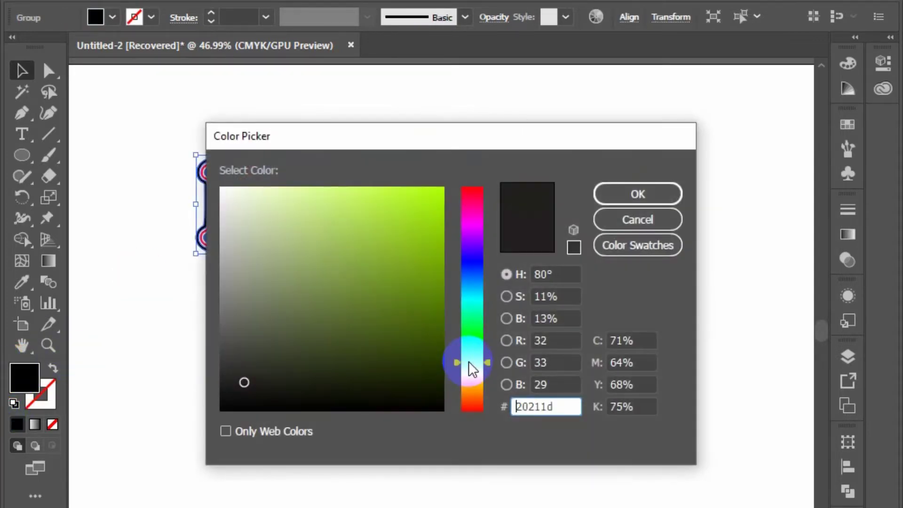
pyautogui.click(437, 217)
pyautogui.click(633, 198)
pyautogui.click(635, 350)
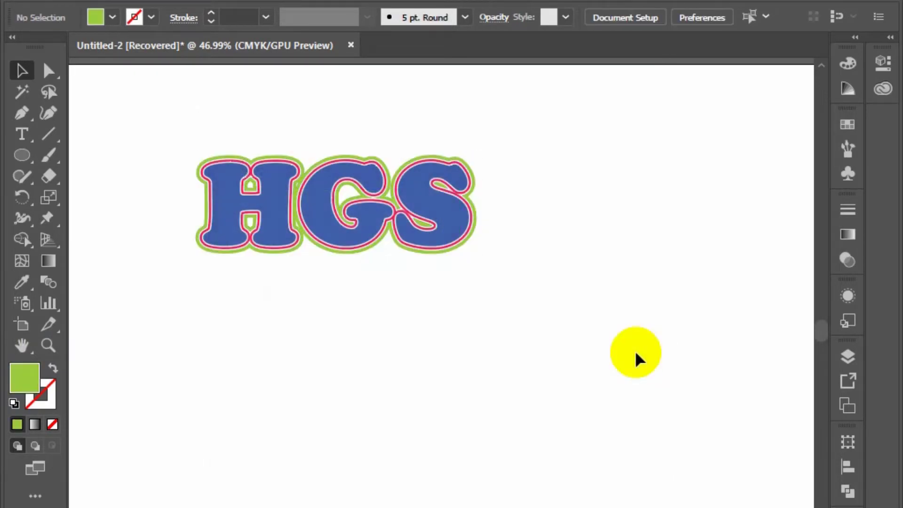